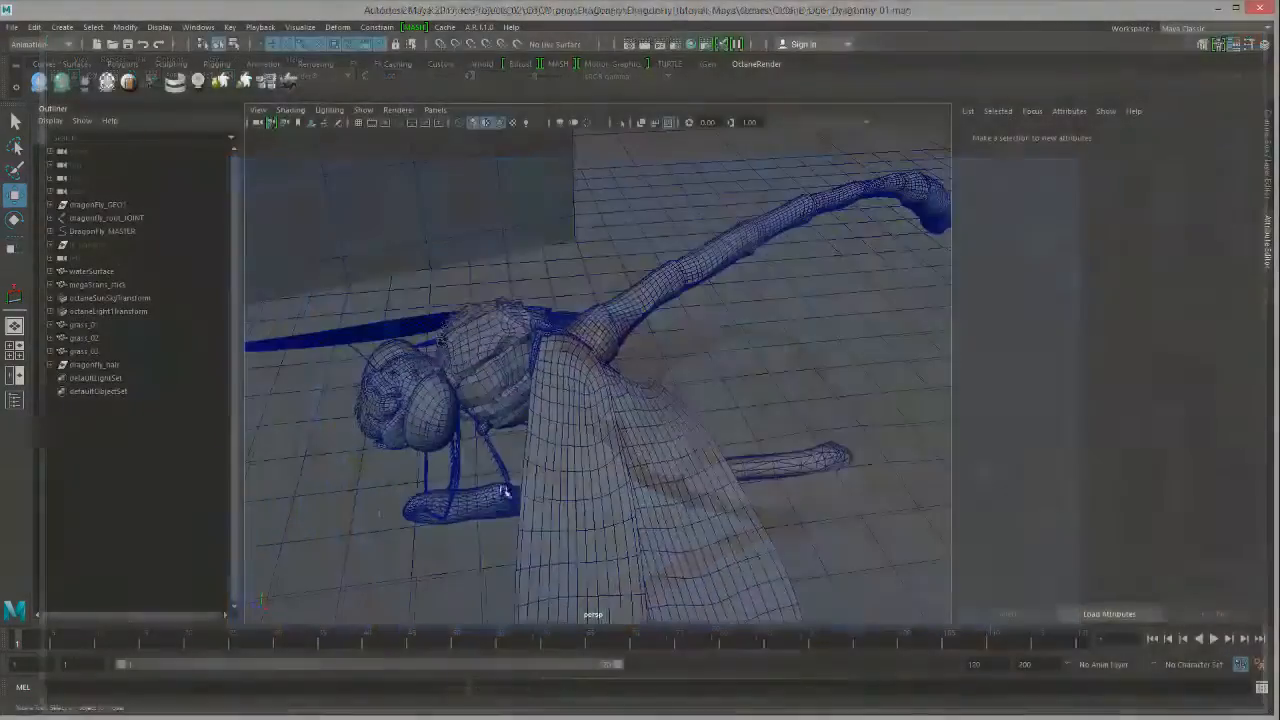
Step: Orbit the view to face the dragonfly and select the grass walls grass_01 and grass_03
{"action": "left_click_drag", "start_coordinate": [540, 493], "coordinate": [680, 449], "text": "alt"}
{"action": "left_click_drag", "start_coordinate": [575, 477], "coordinate": [620, 490], "text": "alt"}
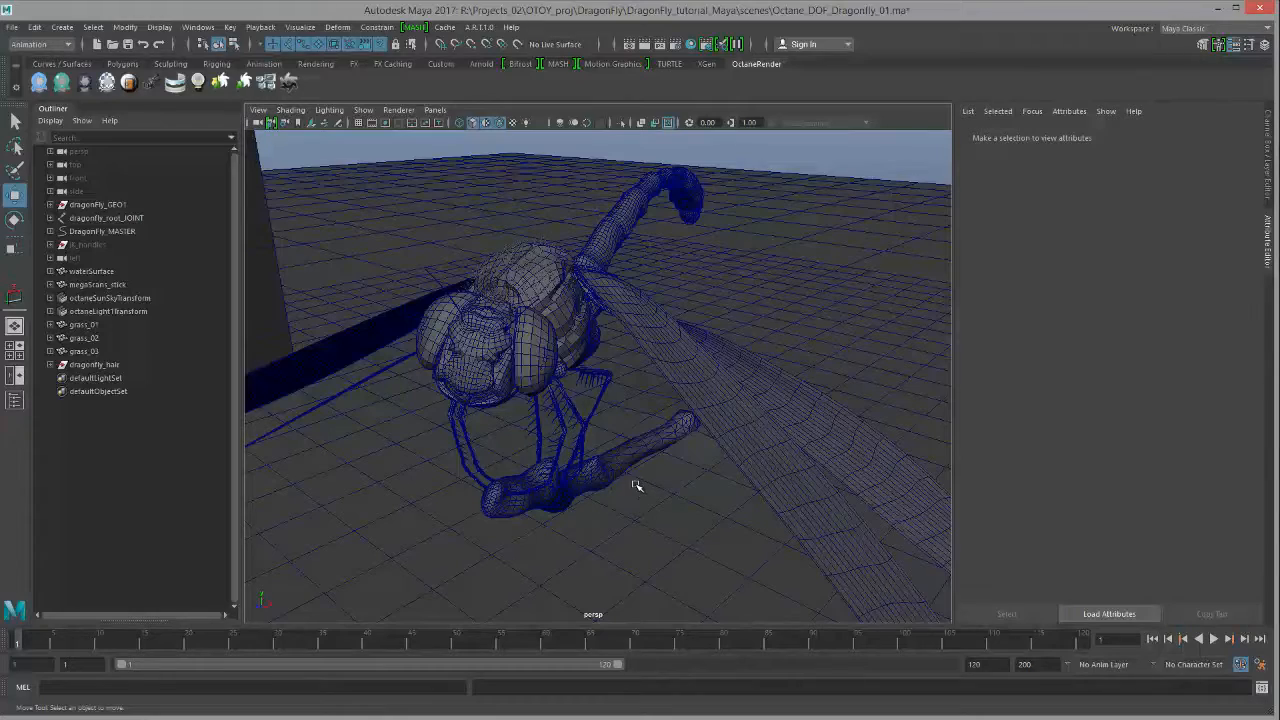
{"action": "left_click_drag", "start_coordinate": [678, 479], "coordinate": [471, 331], "text": "alt"}
{"action": "left_click", "coordinate": [471, 331]}
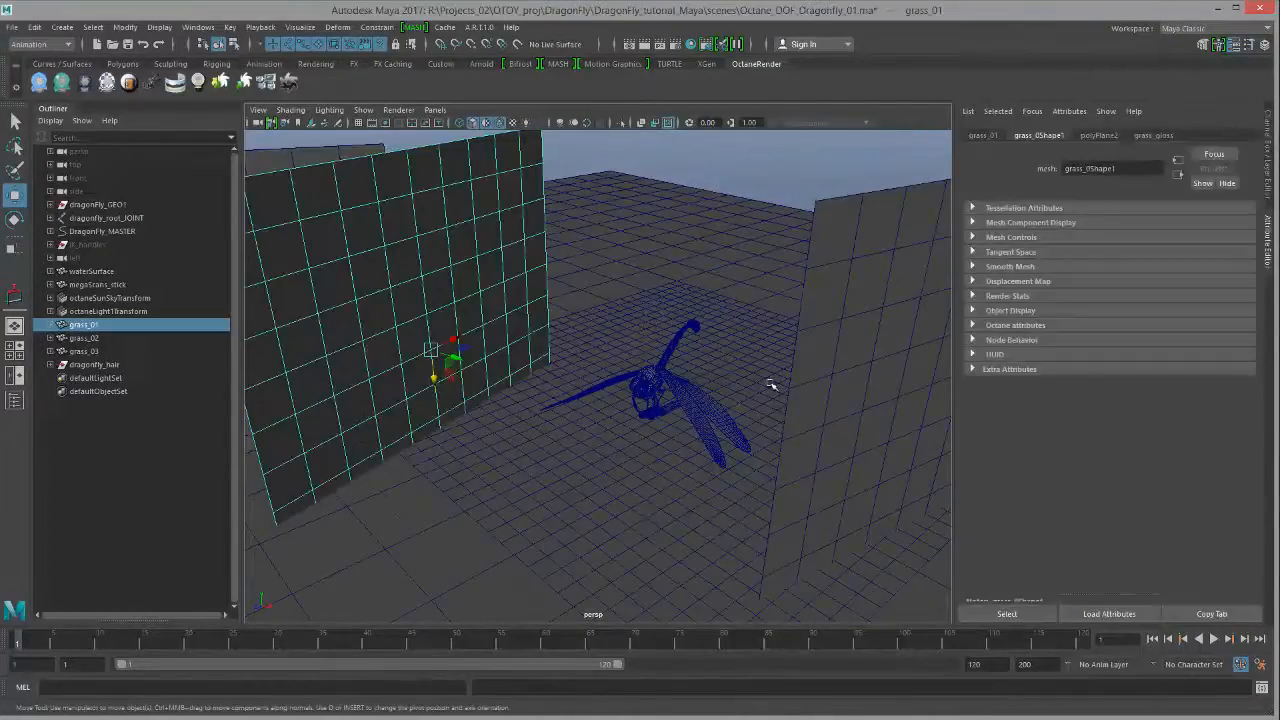
{"action": "left_click", "coordinate": [818, 372]}
Step: Orbit the view low and close around the dragonfly between the grass walls
{"action": "left_click_drag", "start_coordinate": [780, 400], "coordinate": [383, 260], "text": "alt"}
{"action": "left_click_drag", "start_coordinate": [577, 383], "coordinate": [618, 400], "text": "alt"}
{"action": "left_click_drag", "start_coordinate": [692, 386], "coordinate": [703, 387], "text": "alt"}
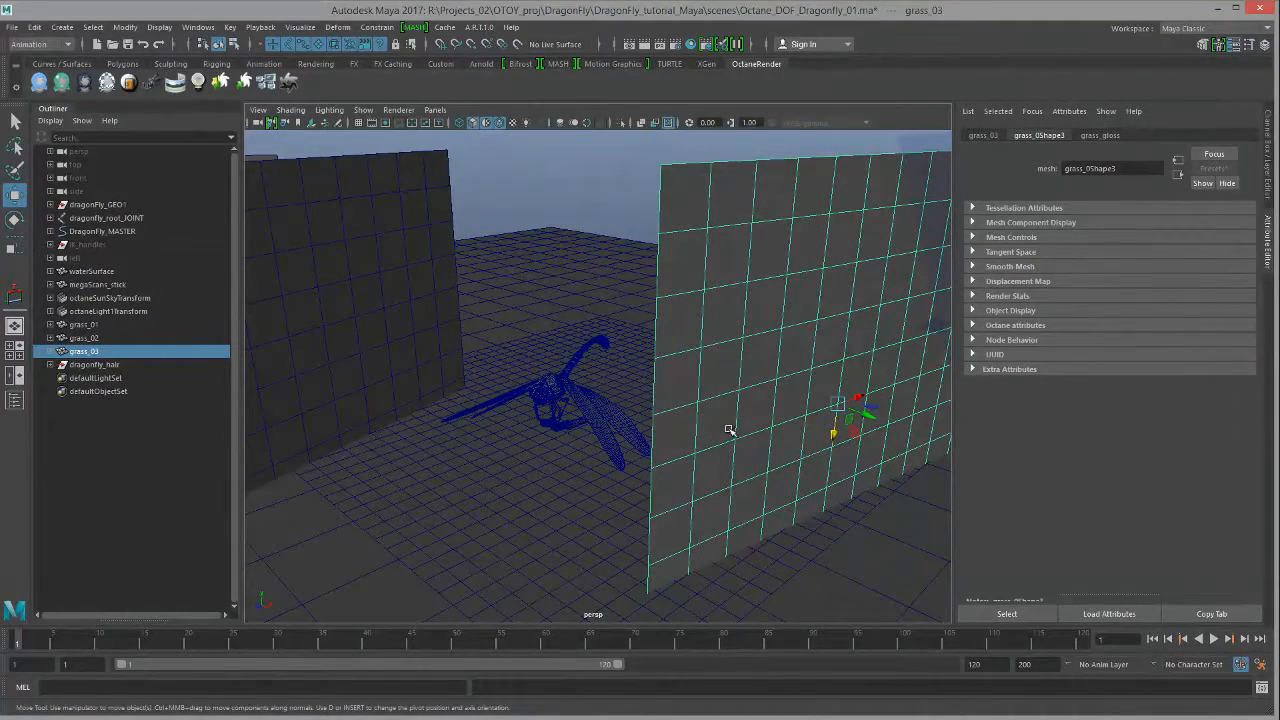
{"action": "left_click_drag", "start_coordinate": [629, 437], "coordinate": [783, 441], "text": "alt"}
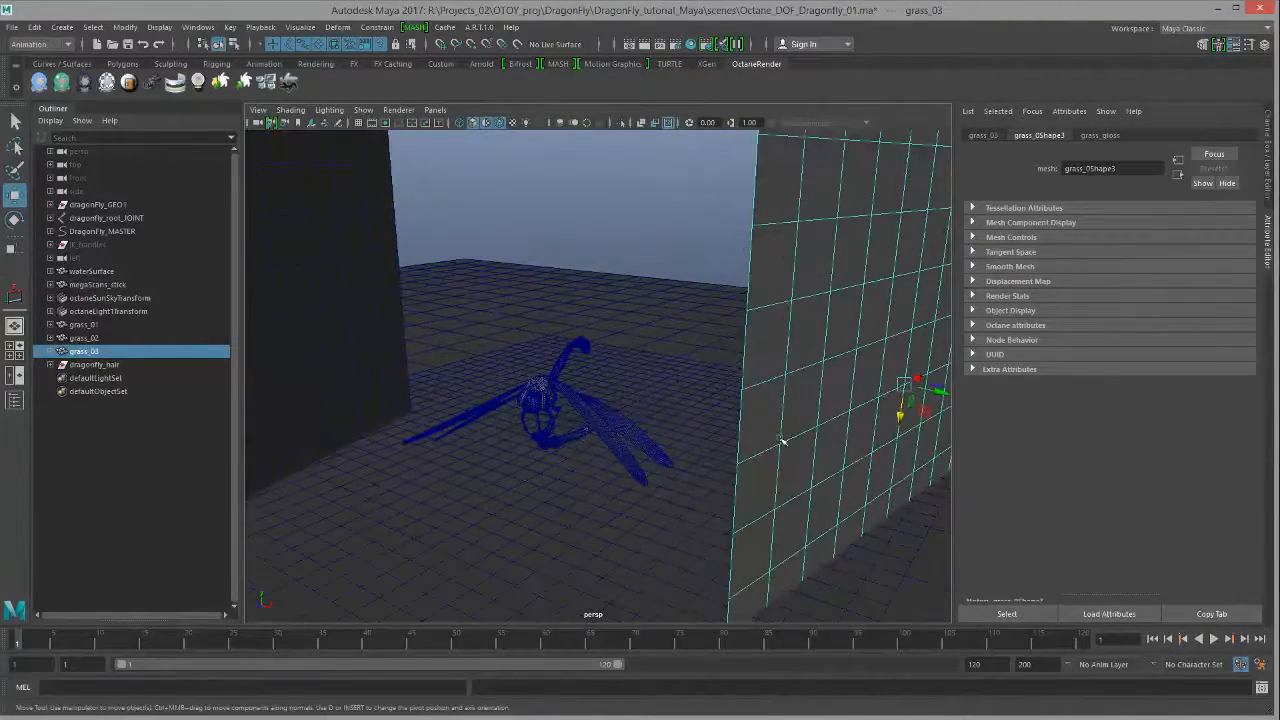
{"action": "left_click_drag", "start_coordinate": [670, 421], "coordinate": [452, 511], "text": "alt"}
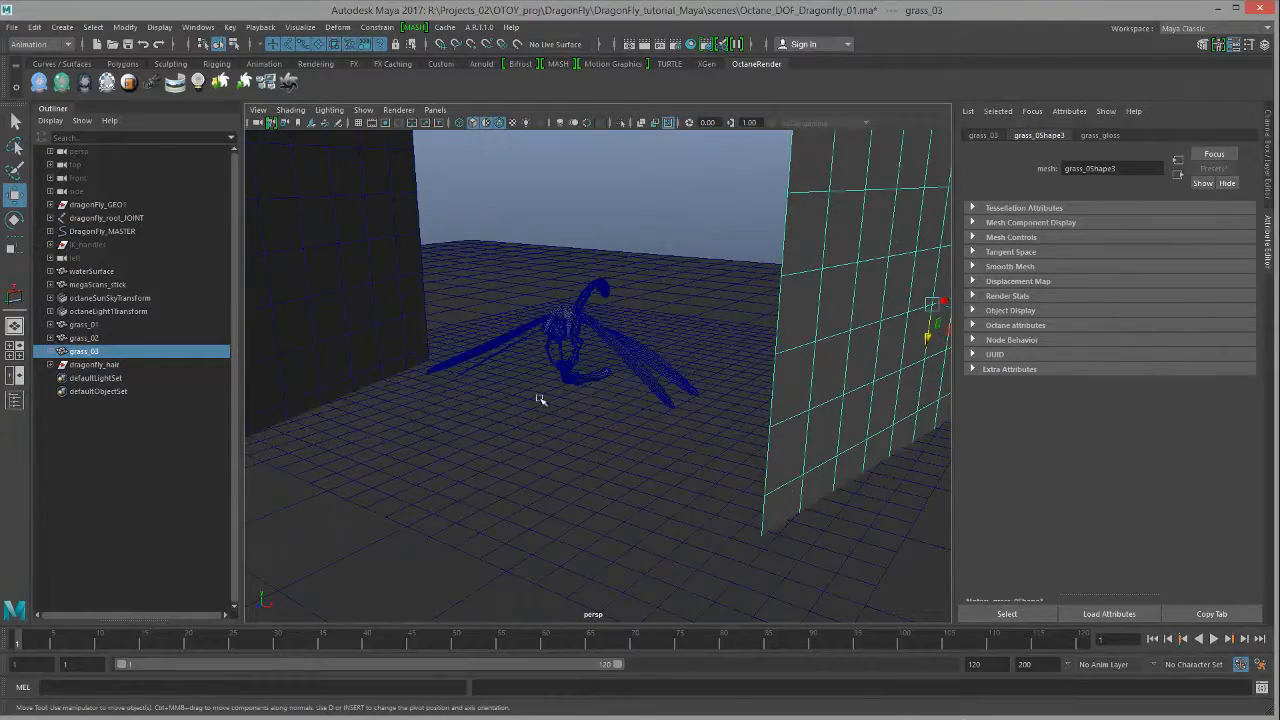
{"action": "right_click_drag", "start_coordinate": [586, 463], "coordinate": [620, 540], "text": "alt"}
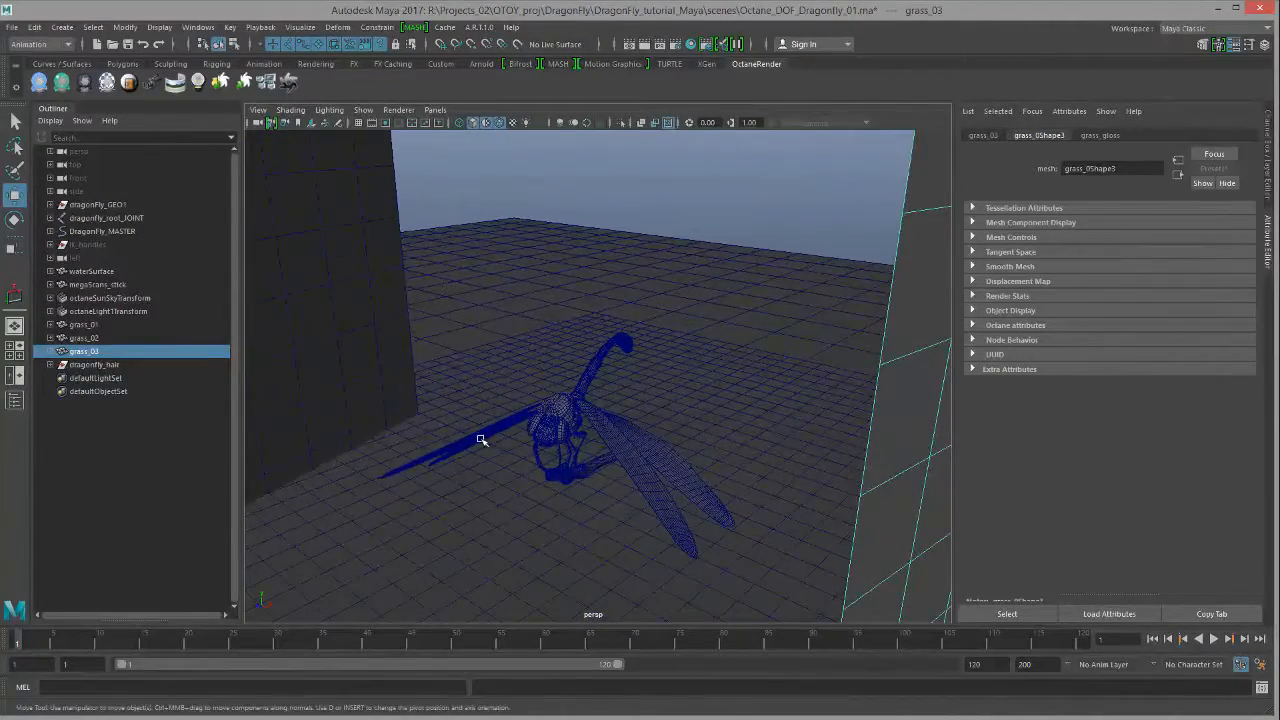
{"action": "mouse_move", "coordinate": [481, 440]}
{"action": "left_mouse_down", "text": "alt"}
{"action": "mouse_move", "coordinate": [508, 434]}
{"action": "mouse_move", "coordinate": [502, 450]}
{"action": "left_mouse_up", "text": "alt"}
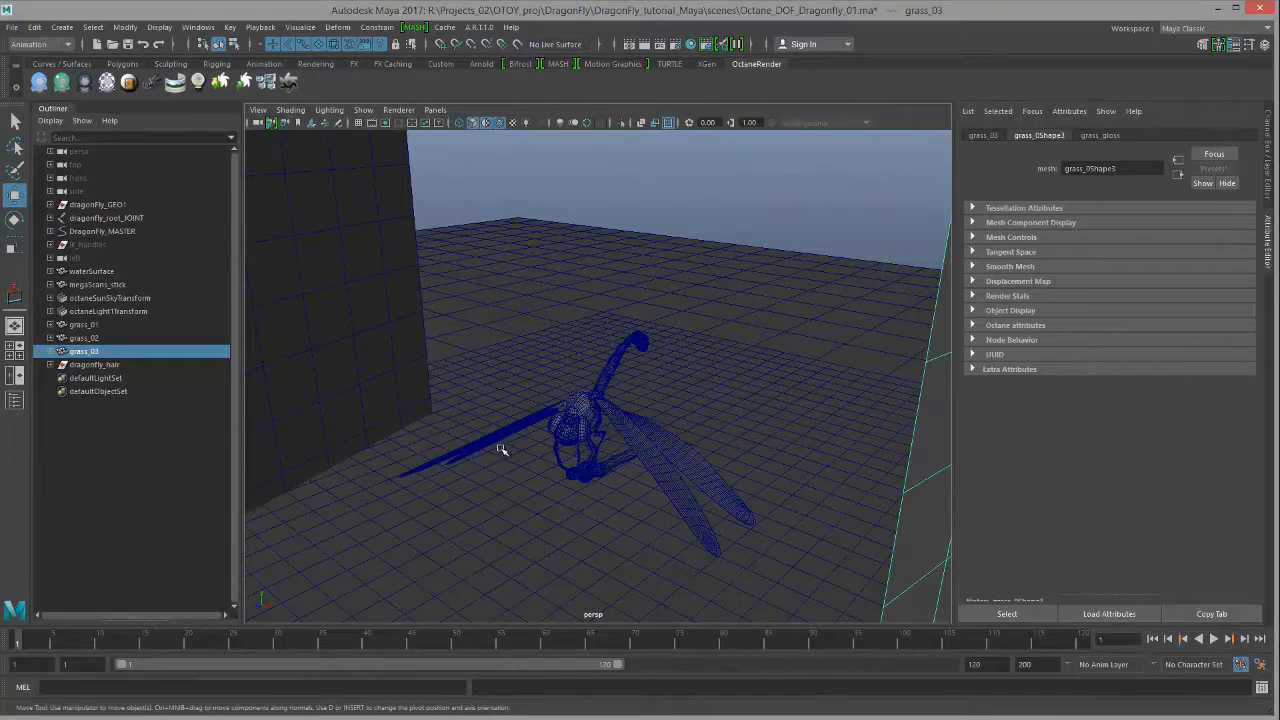
Step: Create a new camera and move it up and forward in front of the dragonfly
{"action": "left_click", "coordinate": [60, 27]}
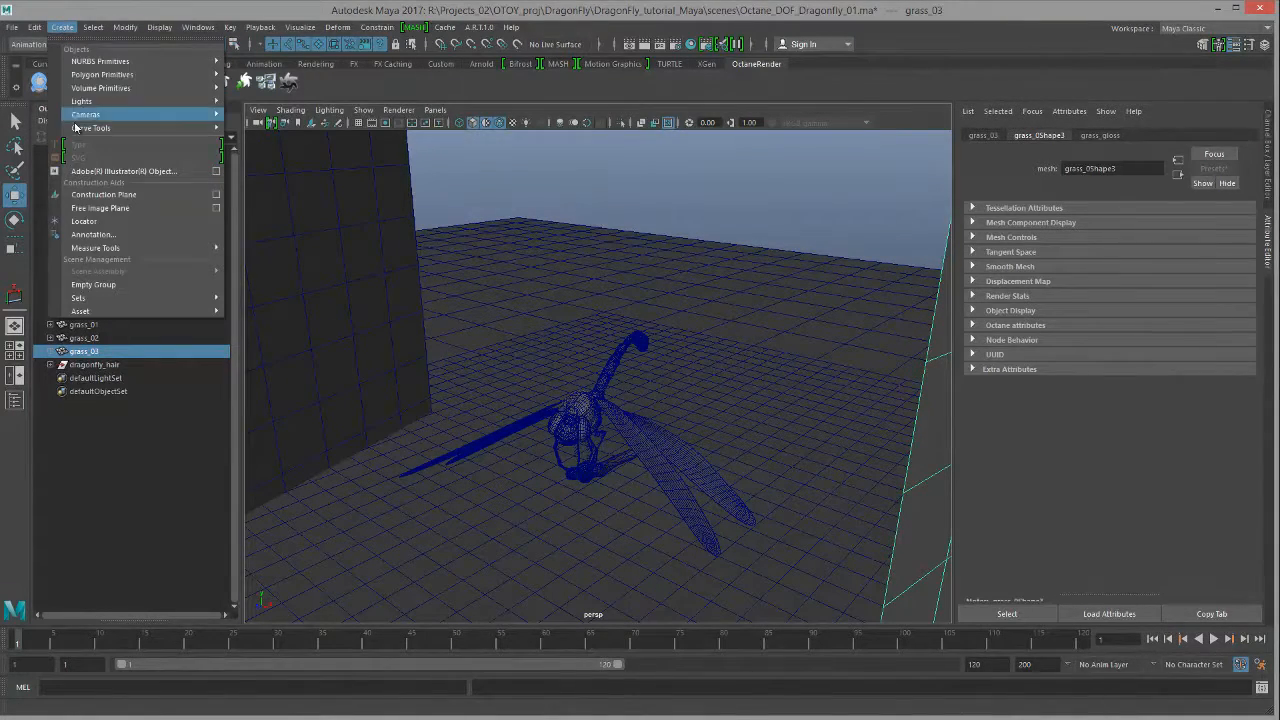
{"action": "mouse_move", "coordinate": [150, 114]}
{"action": "left_click", "coordinate": [283, 127]}
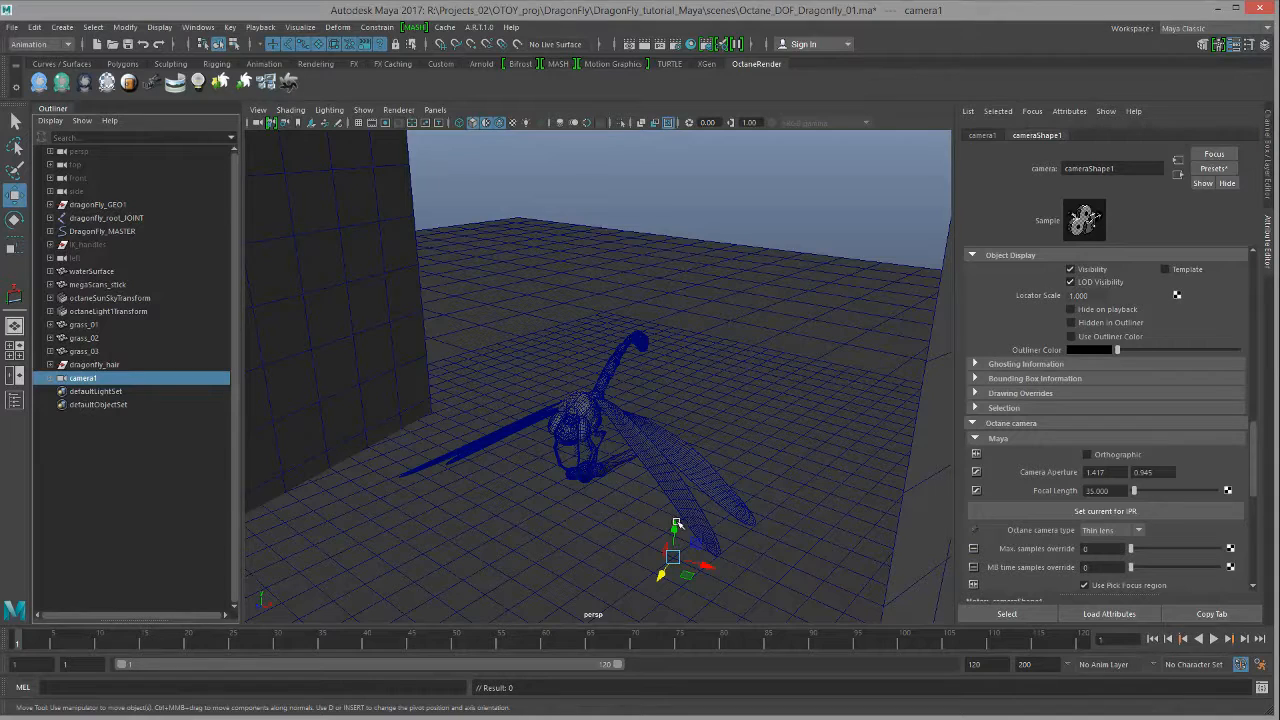
{"action": "left_click_drag", "start_coordinate": [673, 530], "coordinate": [676, 395]}
{"action": "left_click_drag", "start_coordinate": [605, 455], "coordinate": [476, 511]}
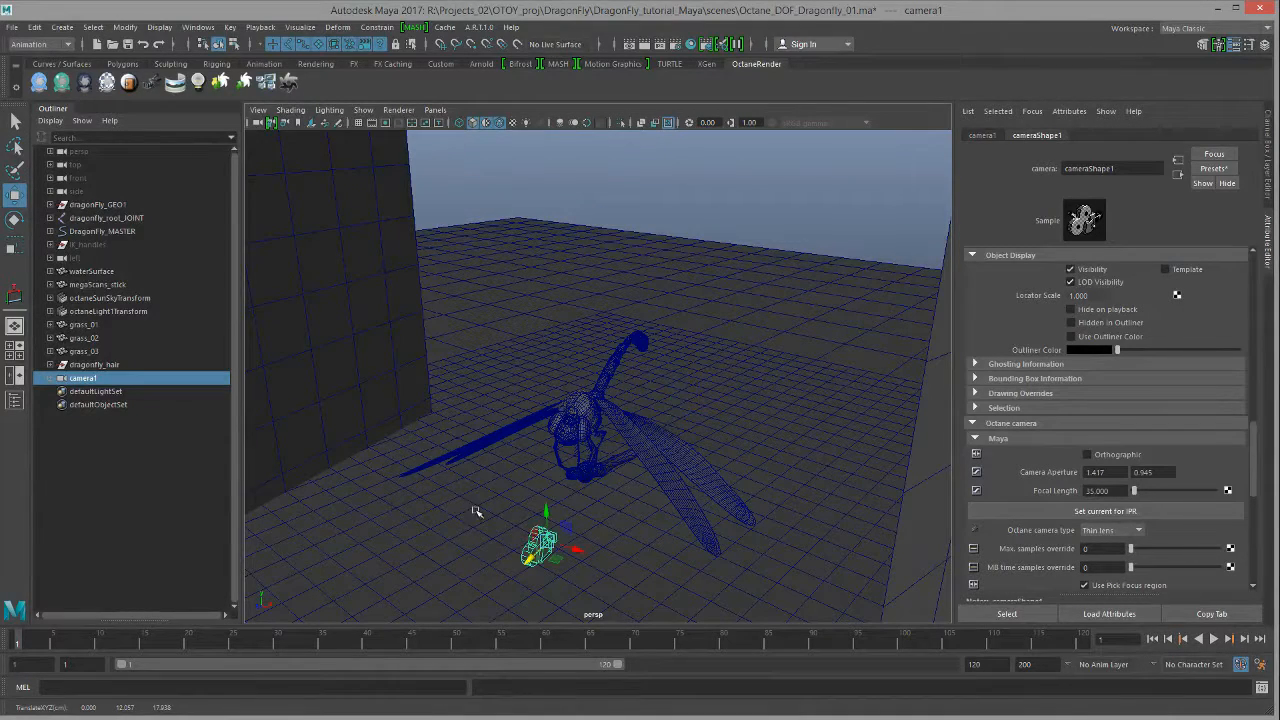
Step: Look through camera1 and turn it to face the dragonfly
{"action": "left_click", "coordinate": [435, 110]}
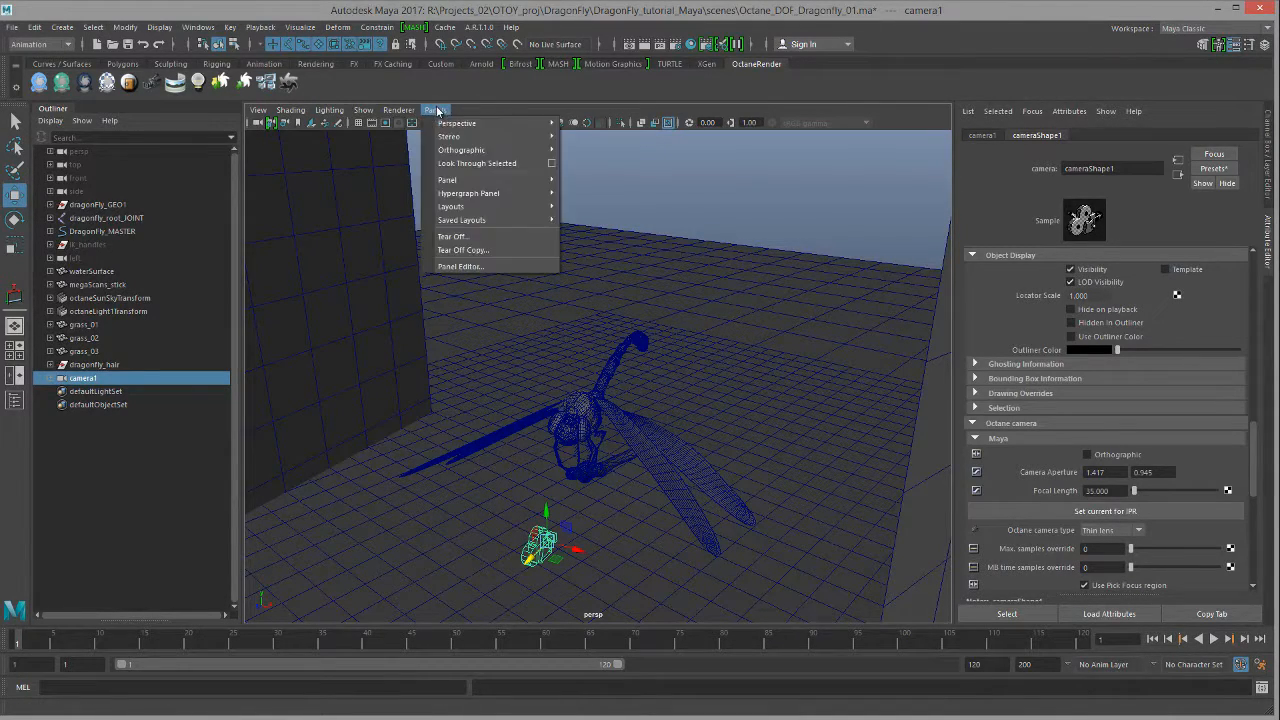
{"action": "mouse_move", "coordinate": [490, 128]}
{"action": "left_click", "coordinate": [589, 124]}
{"action": "left_click_drag", "start_coordinate": [726, 338], "coordinate": [456, 308], "text": "alt"}
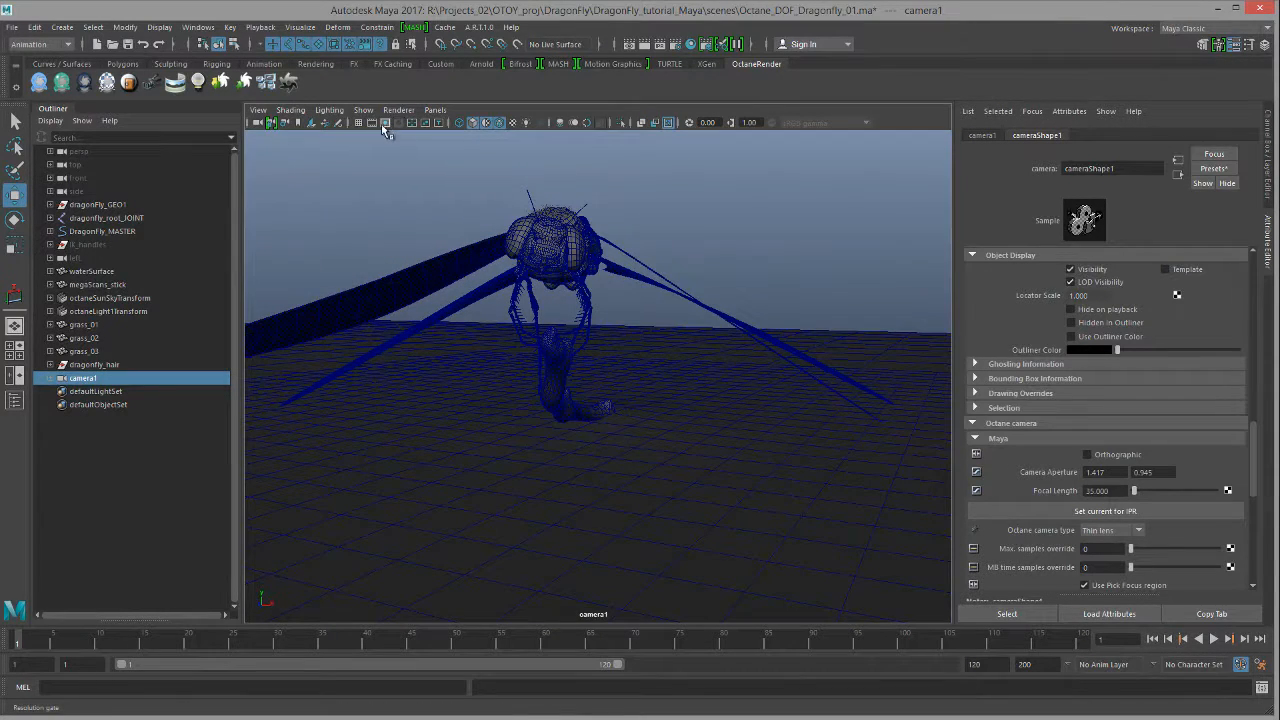
Step: Turn on the resolution gate and tumble, track and dolly camera1 onto the dragonfly
{"action": "left_click", "coordinate": [248, 123]}
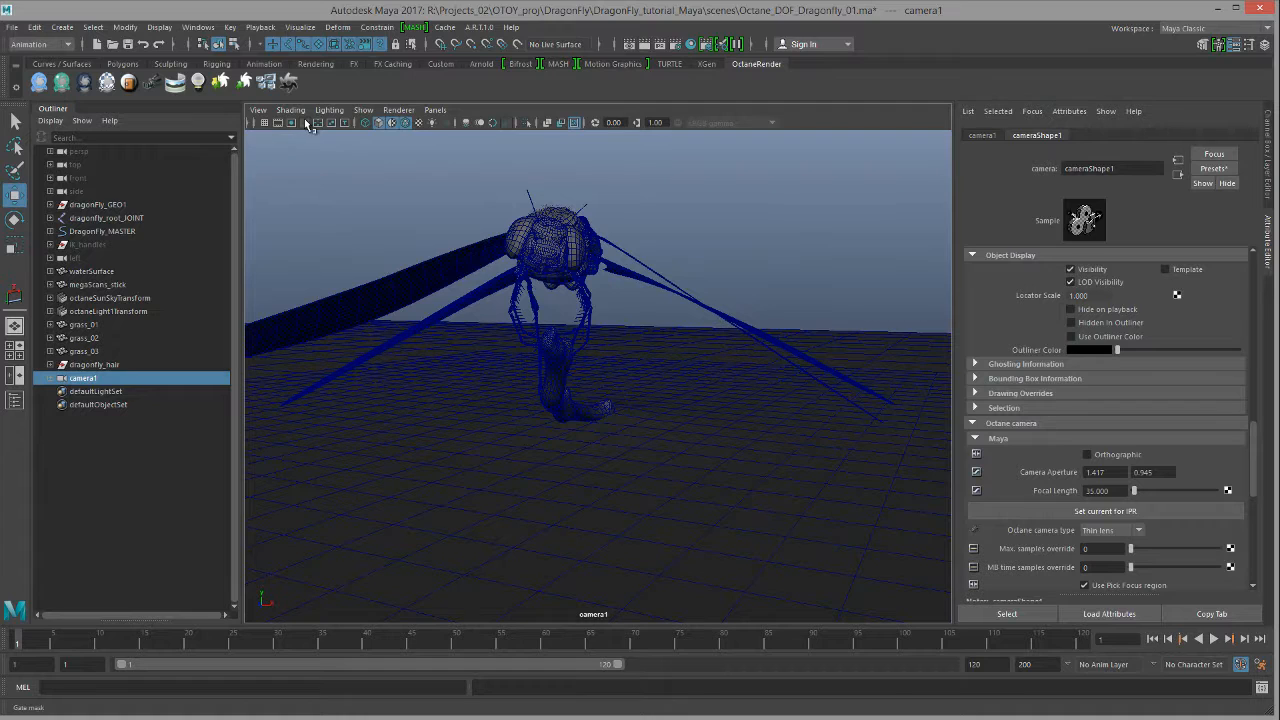
{"action": "left_click", "coordinate": [293, 127]}
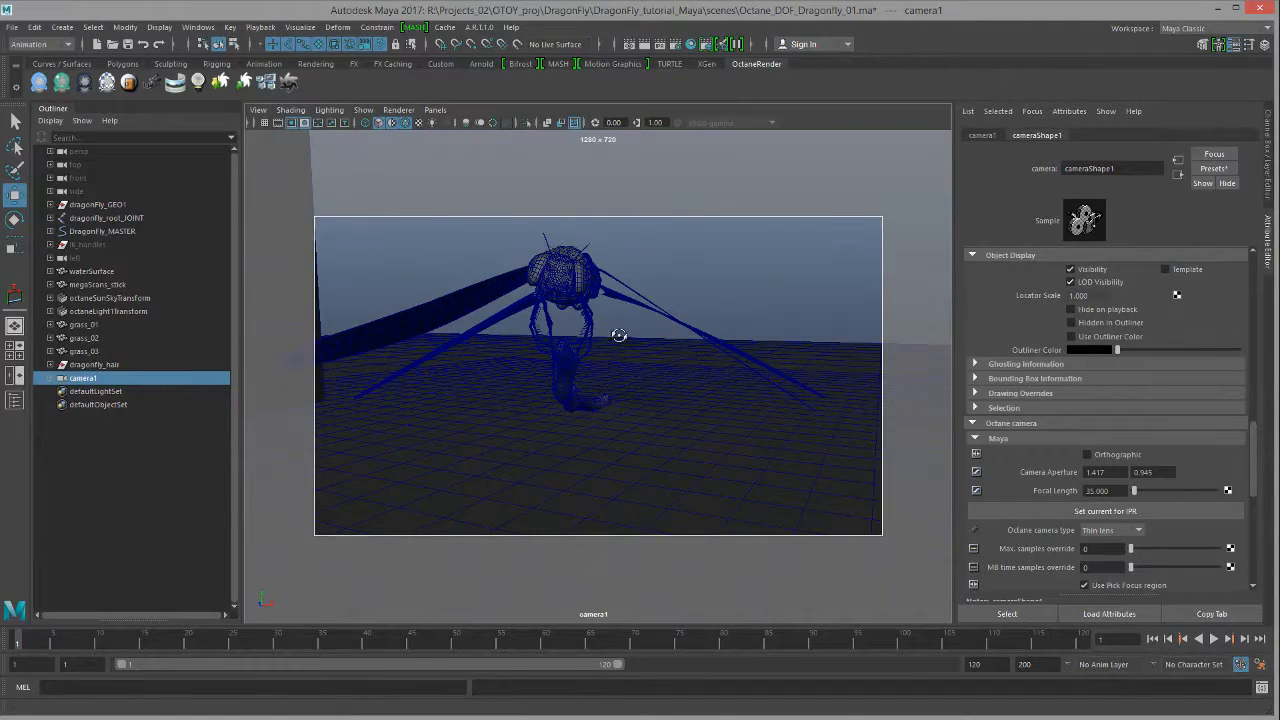
{"action": "left_click_drag", "start_coordinate": [617, 334], "coordinate": [520, 304], "text": "alt"}
{"action": "middle_click_drag", "start_coordinate": [521, 305], "coordinate": [469, 303], "text": "alt"}
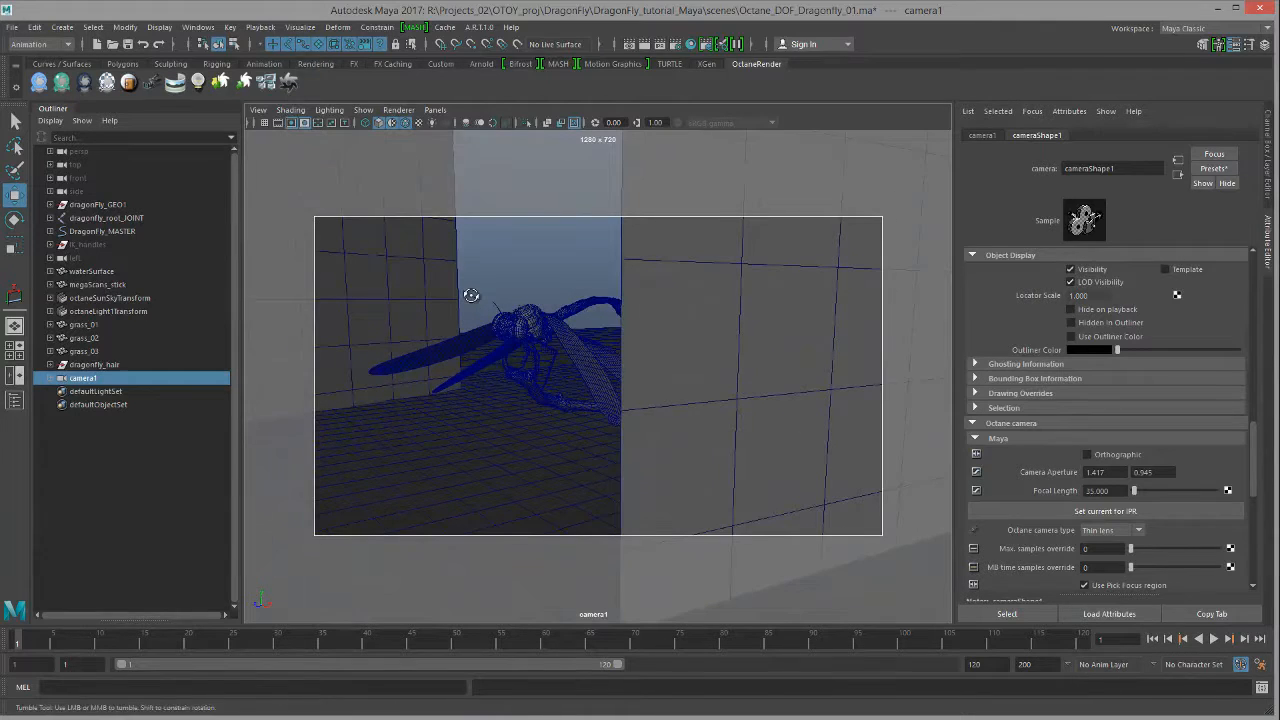
{"action": "right_click_drag", "start_coordinate": [471, 295], "coordinate": [459, 296], "text": "alt"}
{"action": "mouse_move", "coordinate": [459, 296]}
{"action": "left_mouse_down", "text": "alt"}
{"action": "mouse_move", "coordinate": [486, 297]}
{"action": "mouse_move", "coordinate": [474, 300]}
{"action": "left_mouse_up", "text": "alt"}
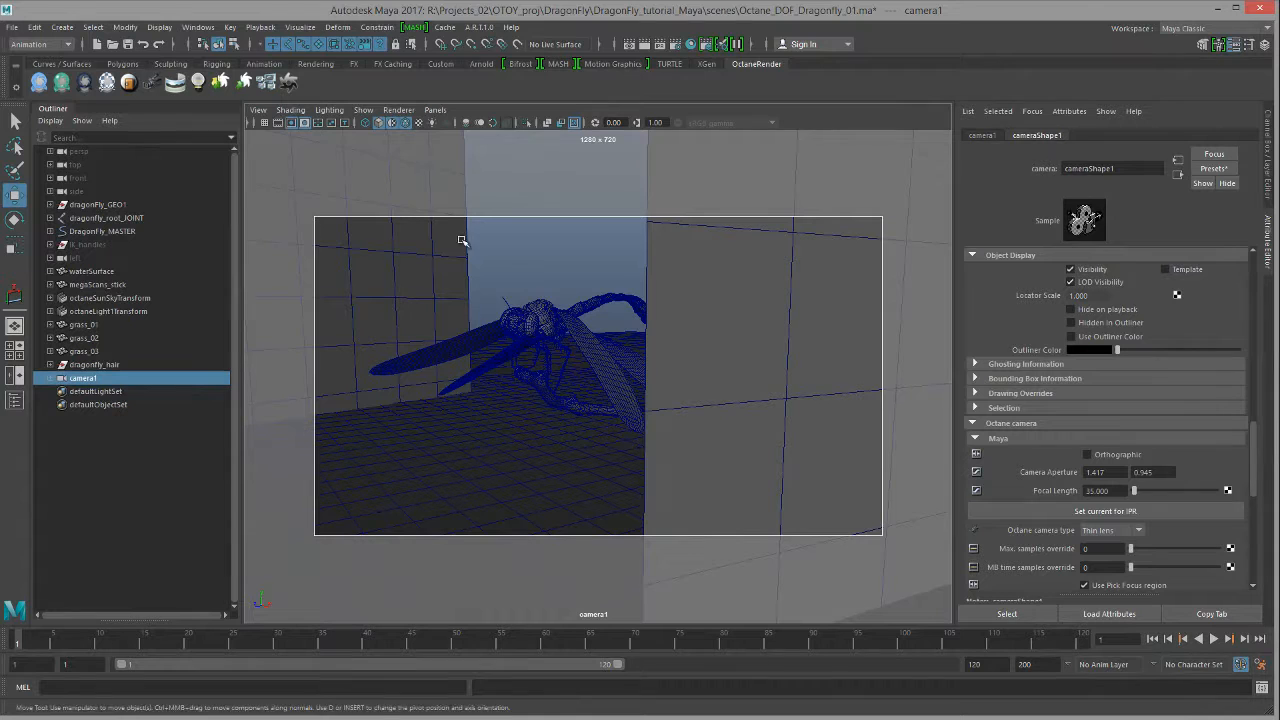
{"action": "left_click", "coordinate": [198, 27]}
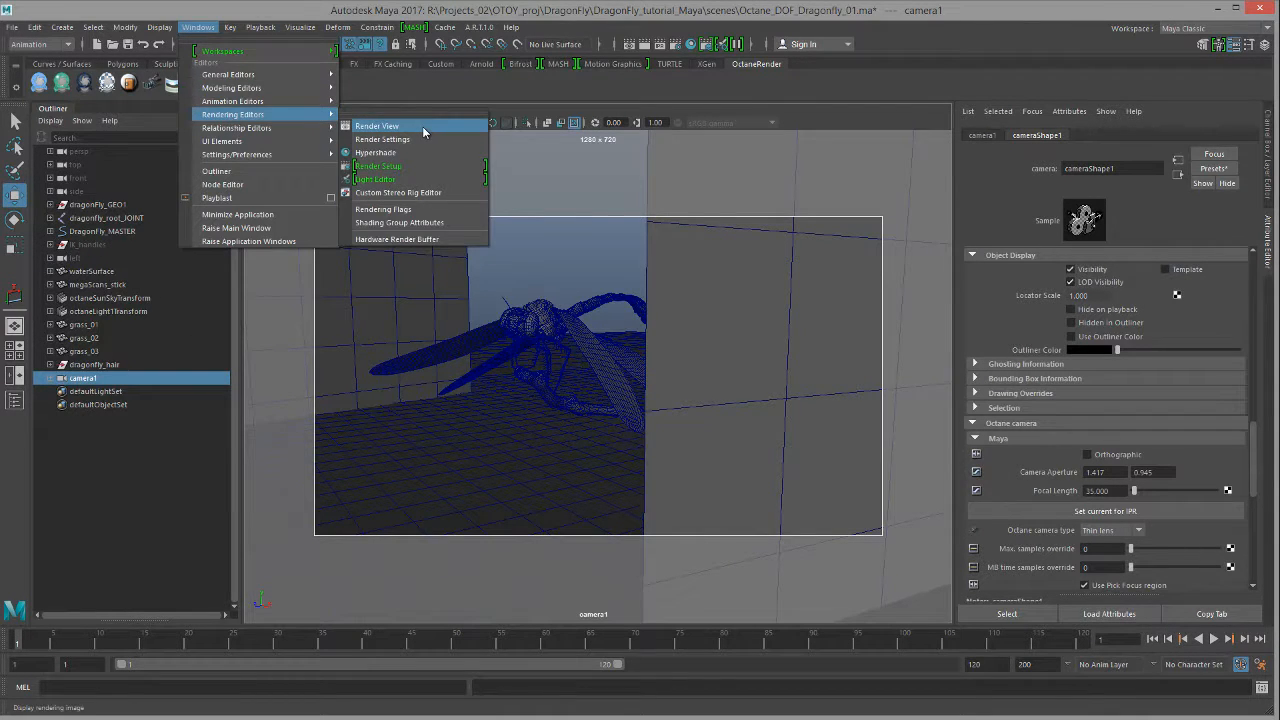
Step: Open Render View, snapshot from camera1, enlarge the window and start the Octane IPR render
{"action": "left_click", "coordinate": [422, 126]}
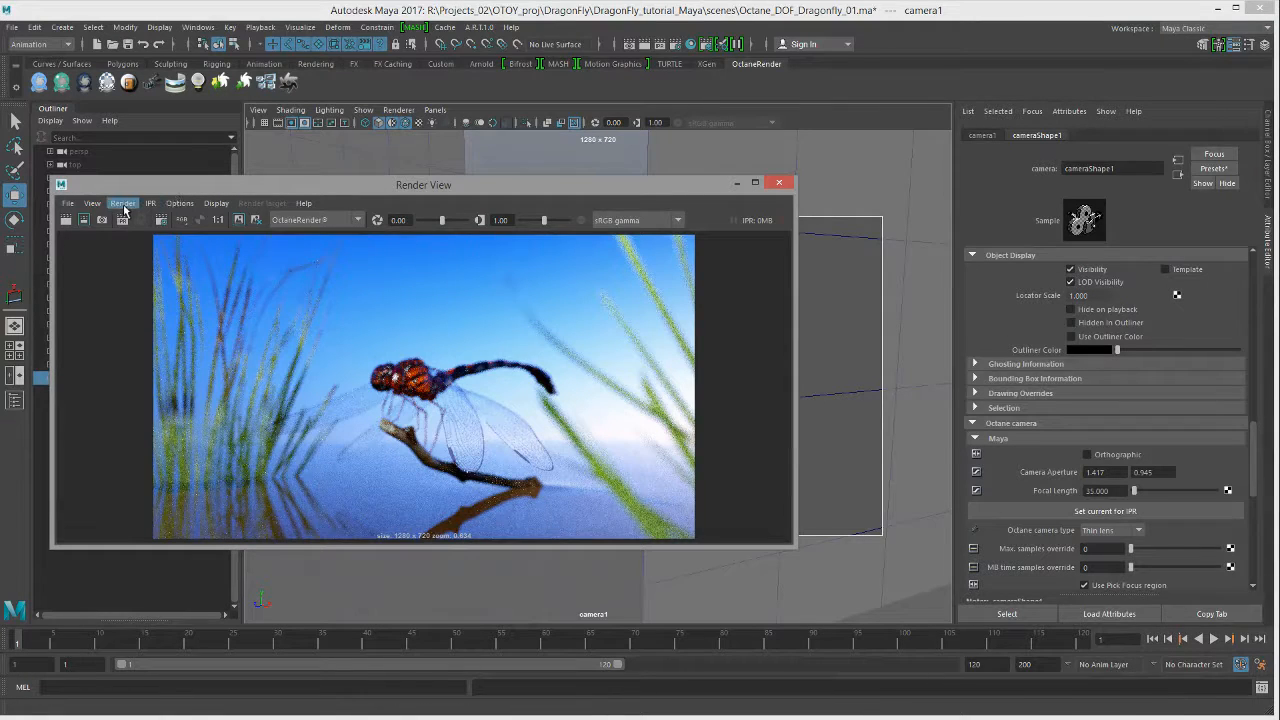
{"action": "left_click", "coordinate": [122, 203]}
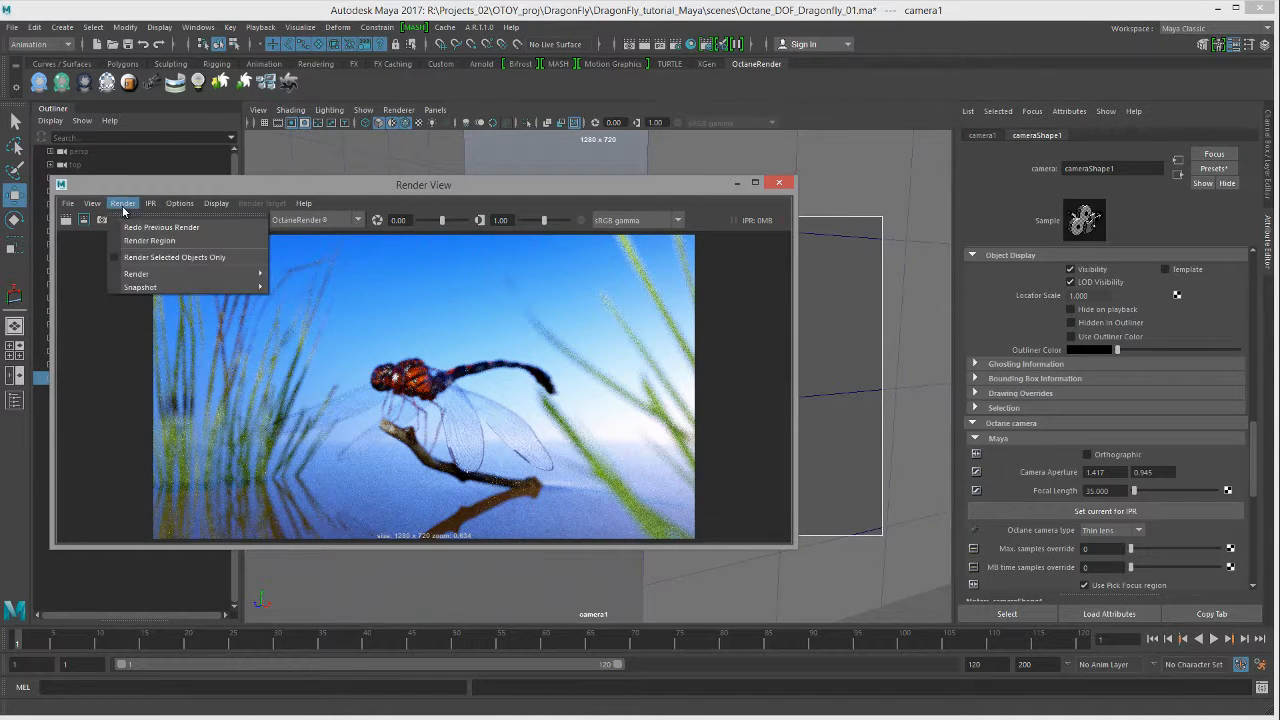
{"action": "mouse_move", "coordinate": [252, 288]}
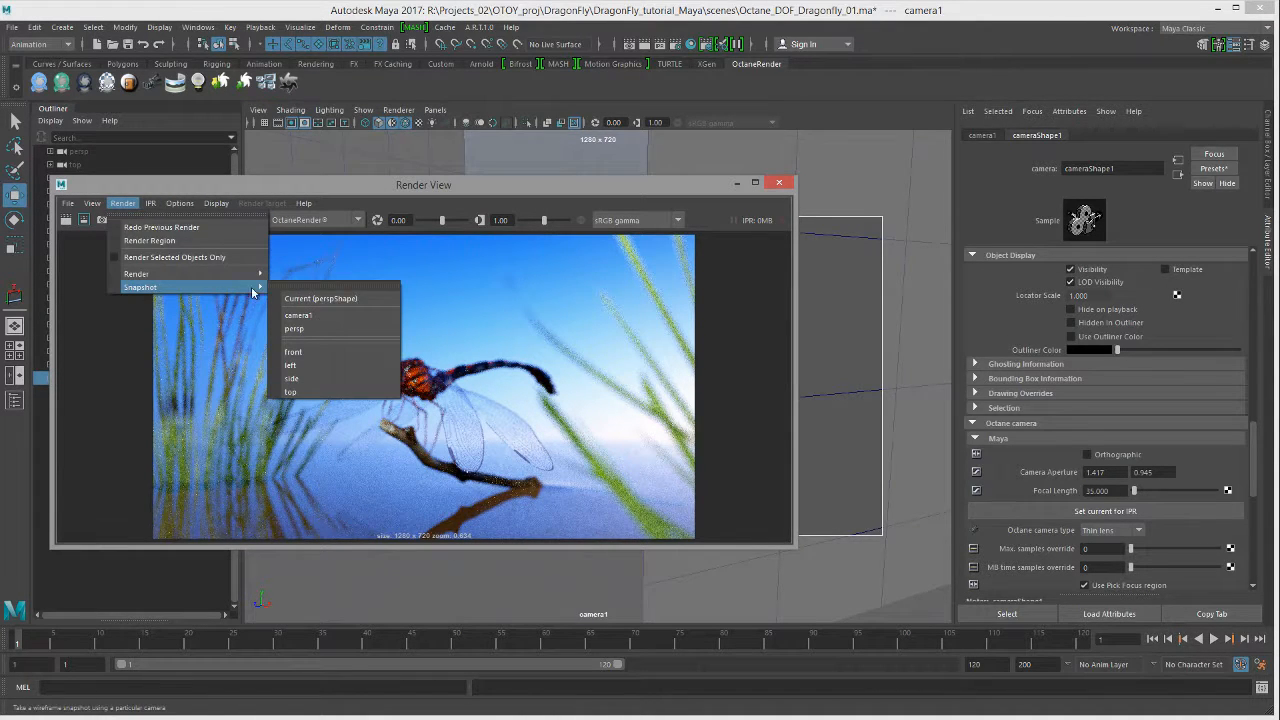
{"action": "left_click", "coordinate": [326, 314]}
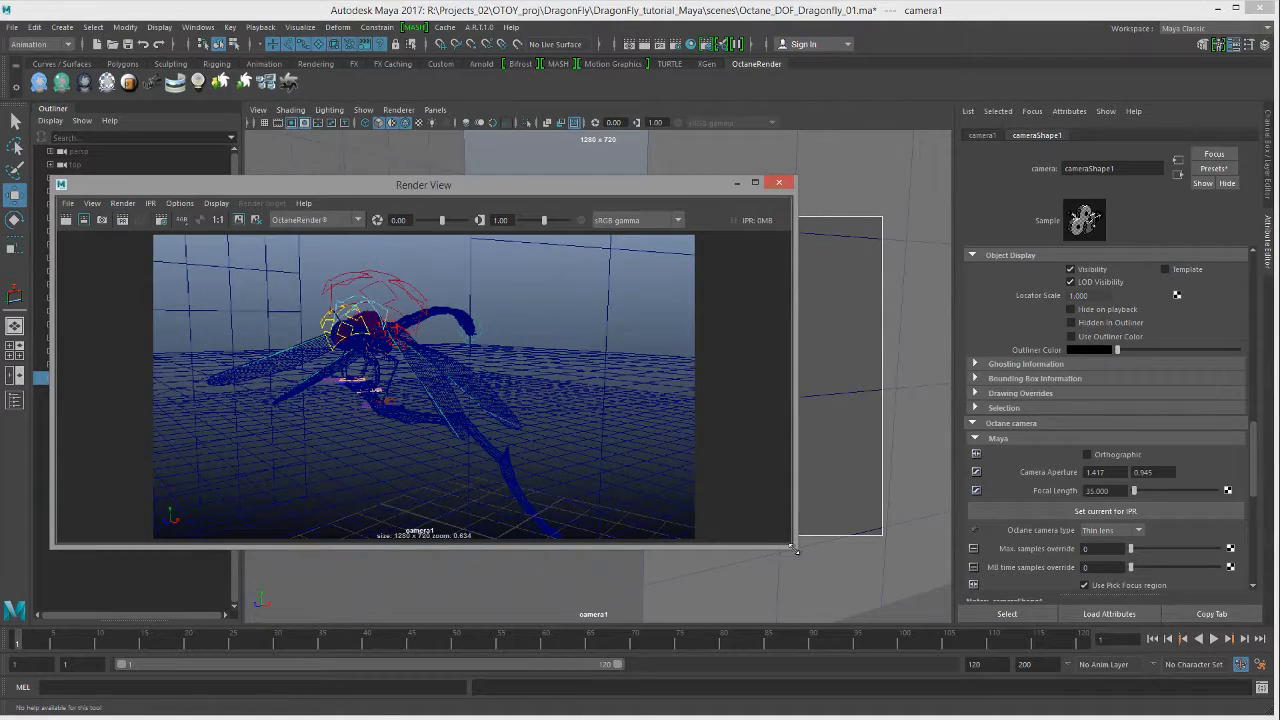
{"action": "left_click_drag", "start_coordinate": [795, 550], "coordinate": [920, 634]}
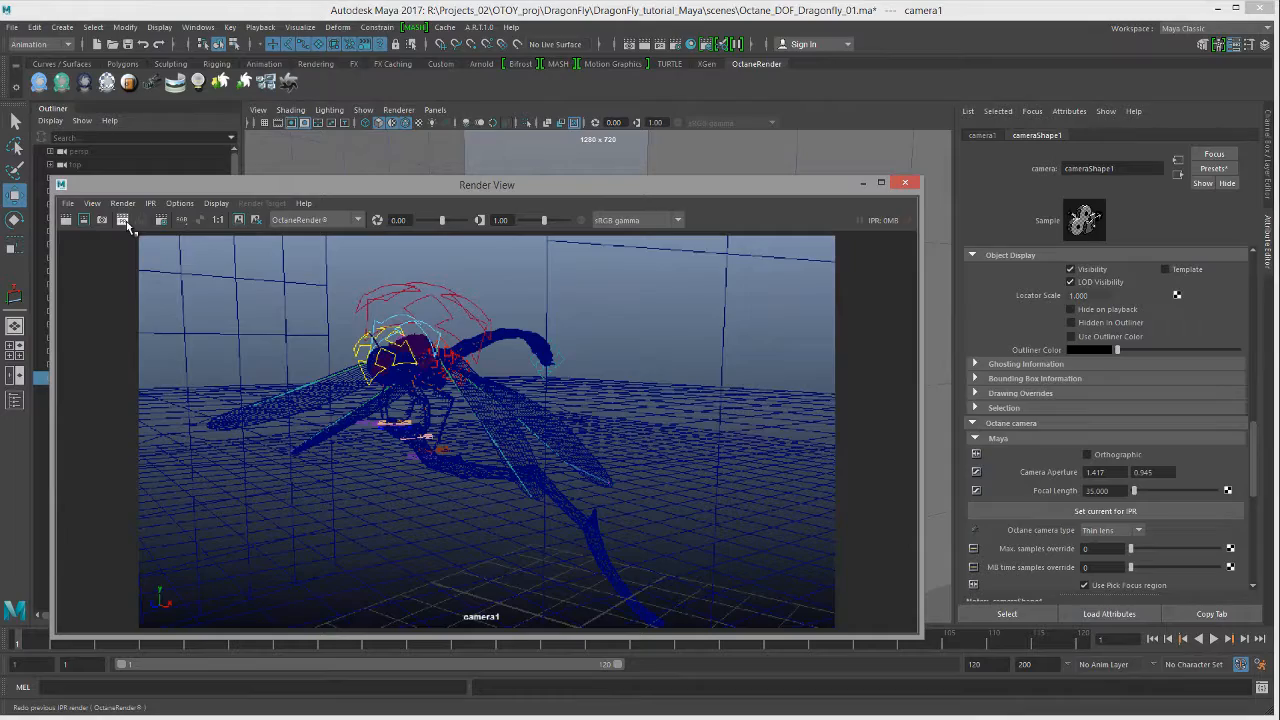
{"action": "left_click", "coordinate": [124, 221]}
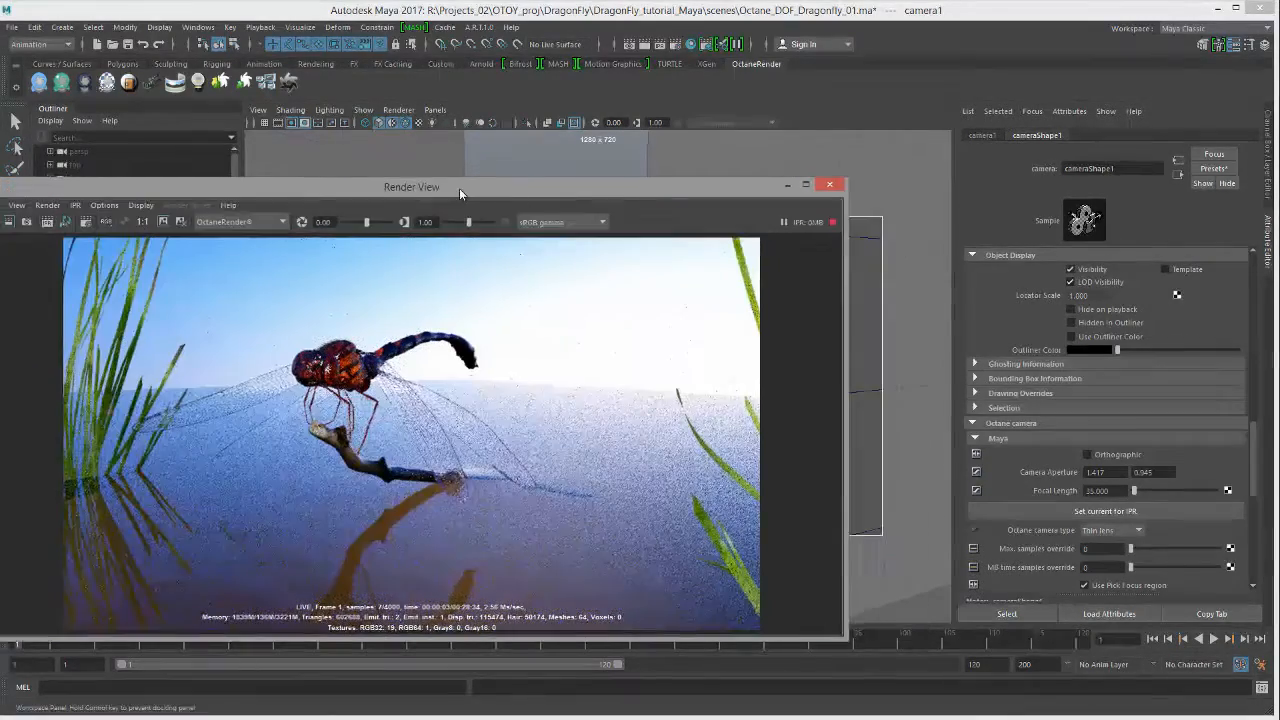
Step: Move the render window up and left while adjusting camera1's framing of the dragonfly
{"action": "left_click_drag", "start_coordinate": [459, 188], "coordinate": [332, 110]}
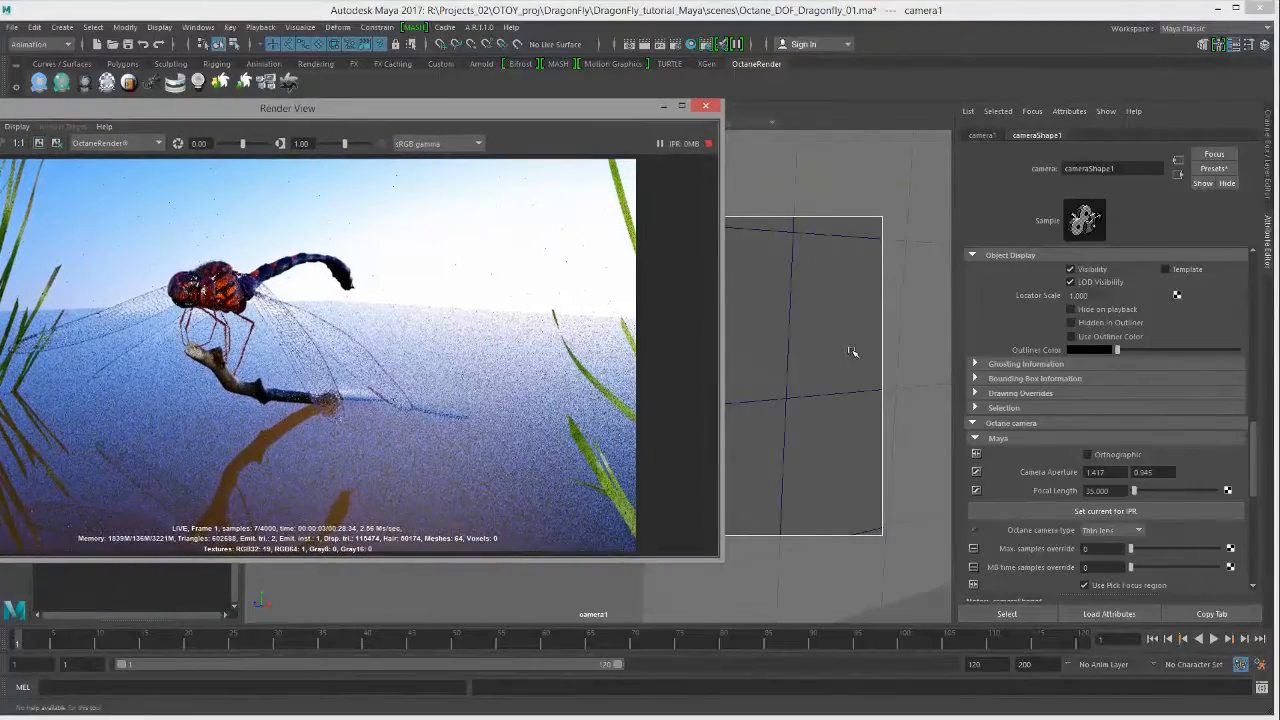
{"action": "left_click_drag", "start_coordinate": [860, 356], "coordinate": [809, 363], "text": "alt"}
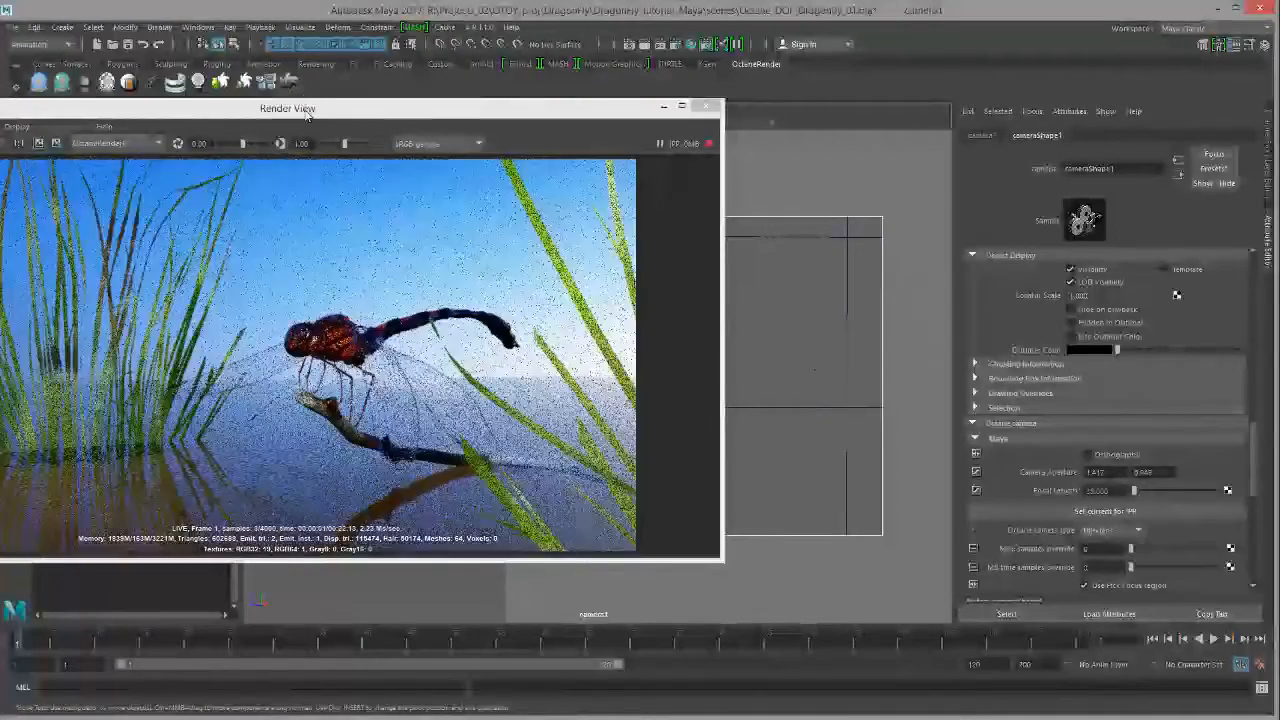
{"action": "left_click_drag", "start_coordinate": [302, 109], "coordinate": [408, 101]}
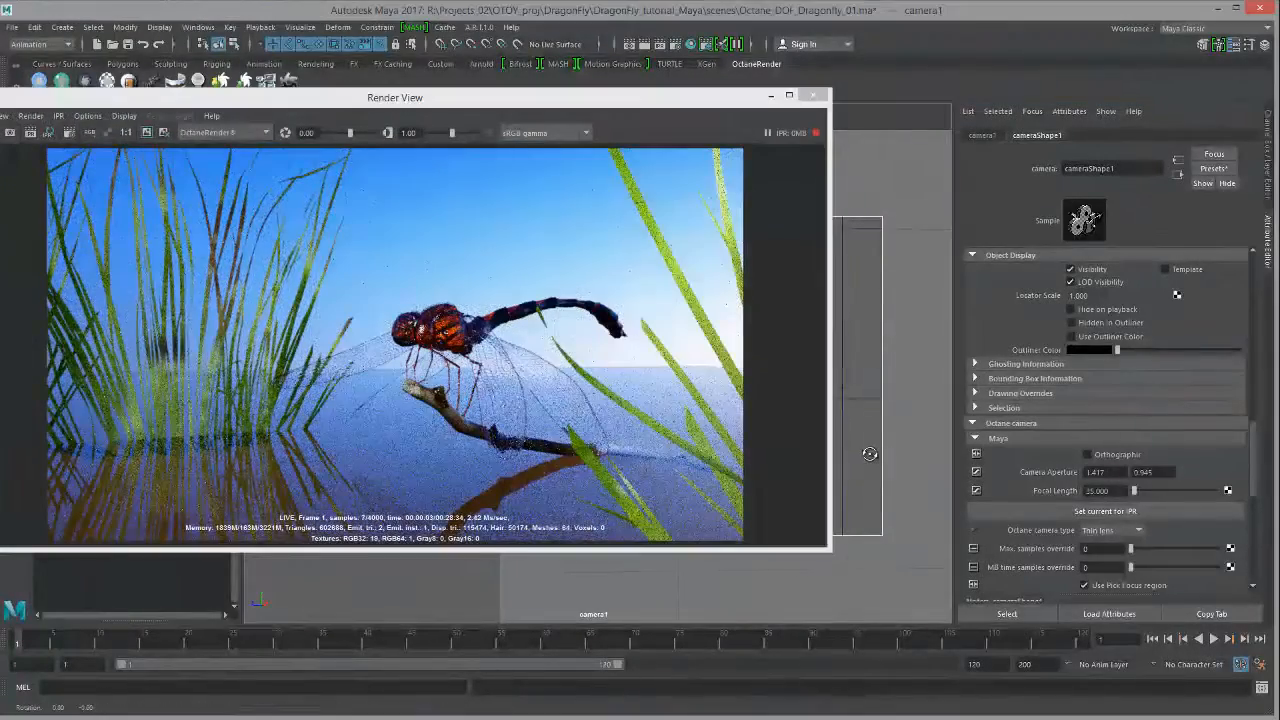
{"action": "left_click_drag", "start_coordinate": [874, 439], "coordinate": [873, 434], "text": "alt"}
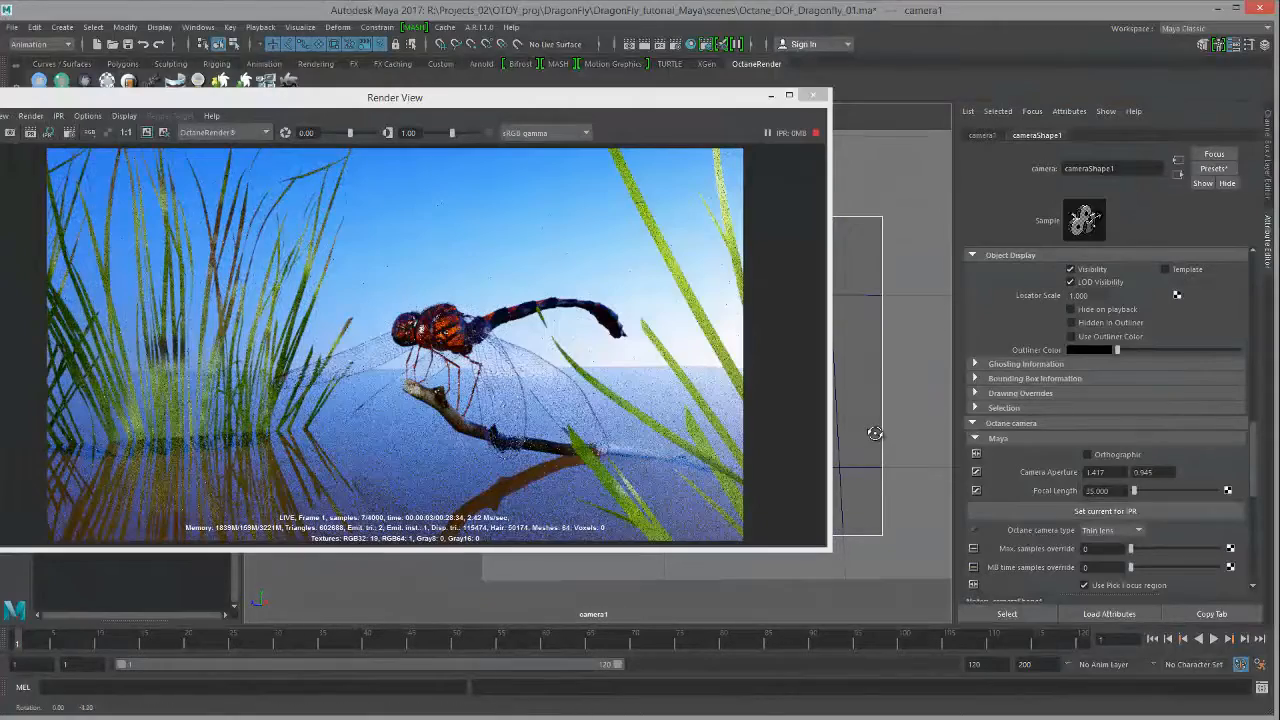
{"action": "middle_click_drag", "start_coordinate": [876, 439], "coordinate": [876, 447], "text": "alt"}
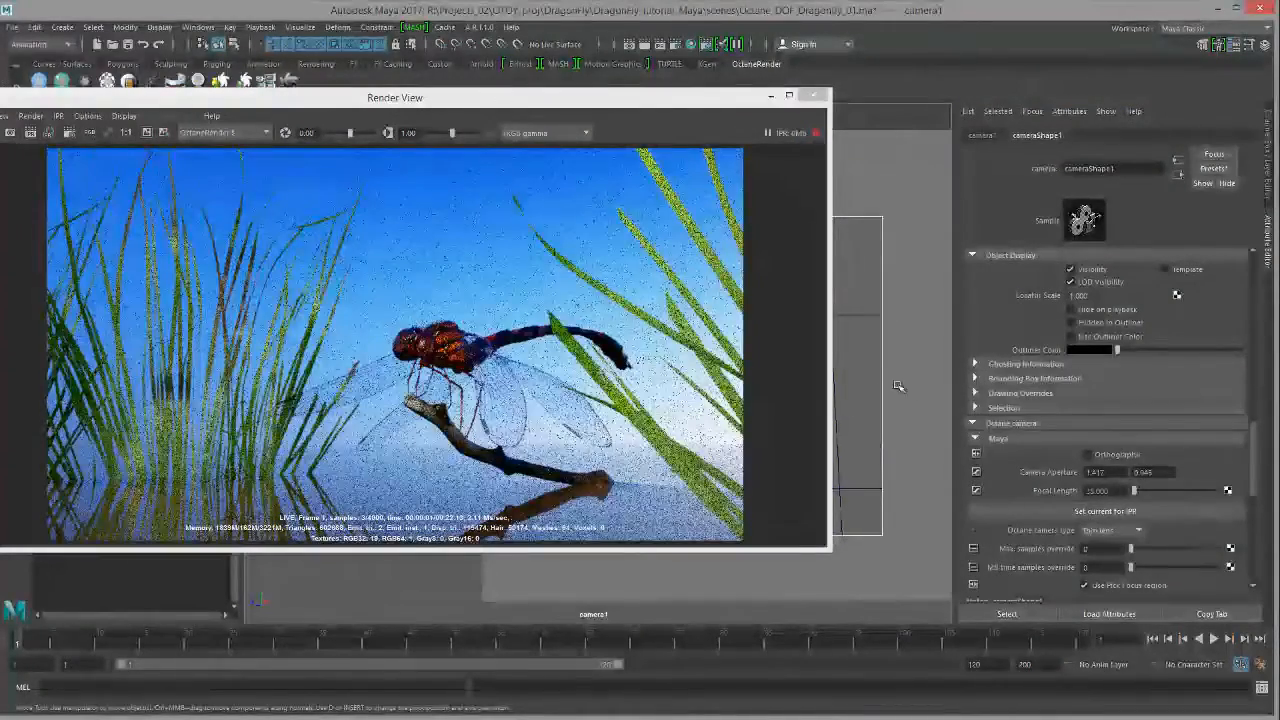
{"action": "mouse_move", "coordinate": [877, 387]}
{"action": "left_mouse_down", "text": "alt"}
{"action": "mouse_move", "coordinate": [854, 389]}
{"action": "mouse_move", "coordinate": [881, 392]}
{"action": "left_mouse_up", "text": "alt"}
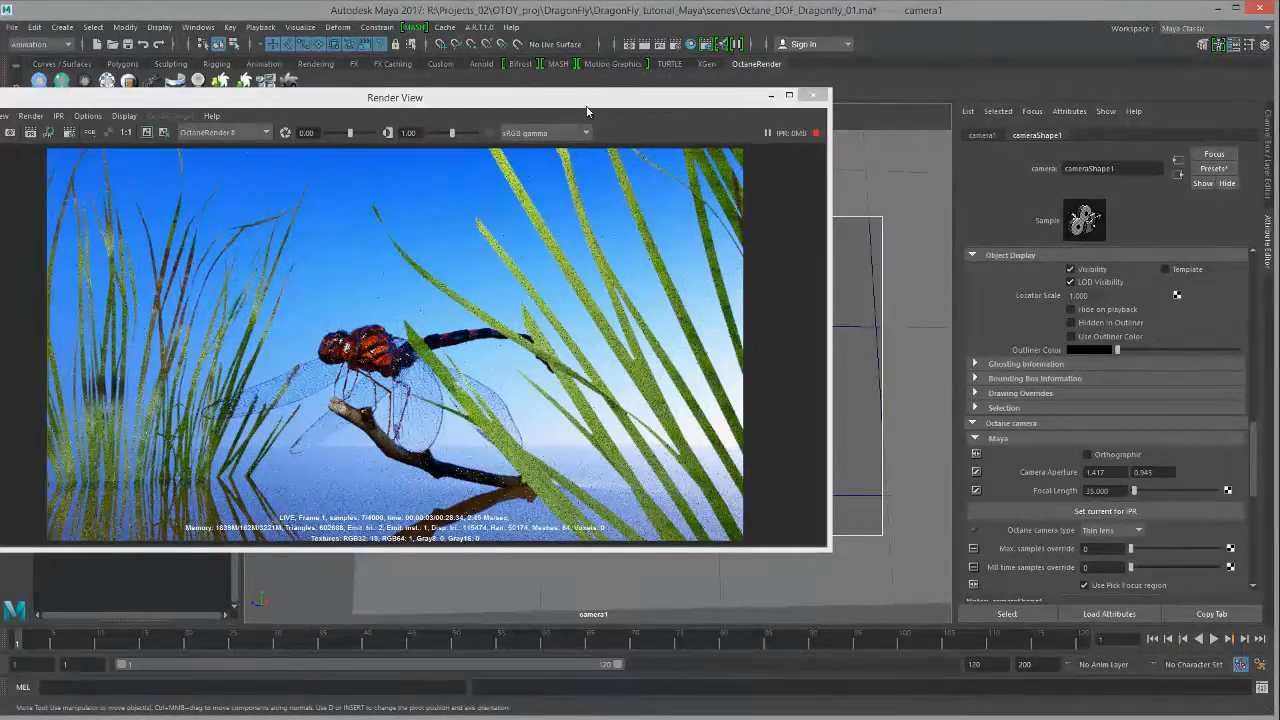
Step: Shift the render window to uncover the Outliner and scroll the Attribute Editor down
{"action": "left_click_drag", "start_coordinate": [587, 111], "coordinate": [649, 126]}
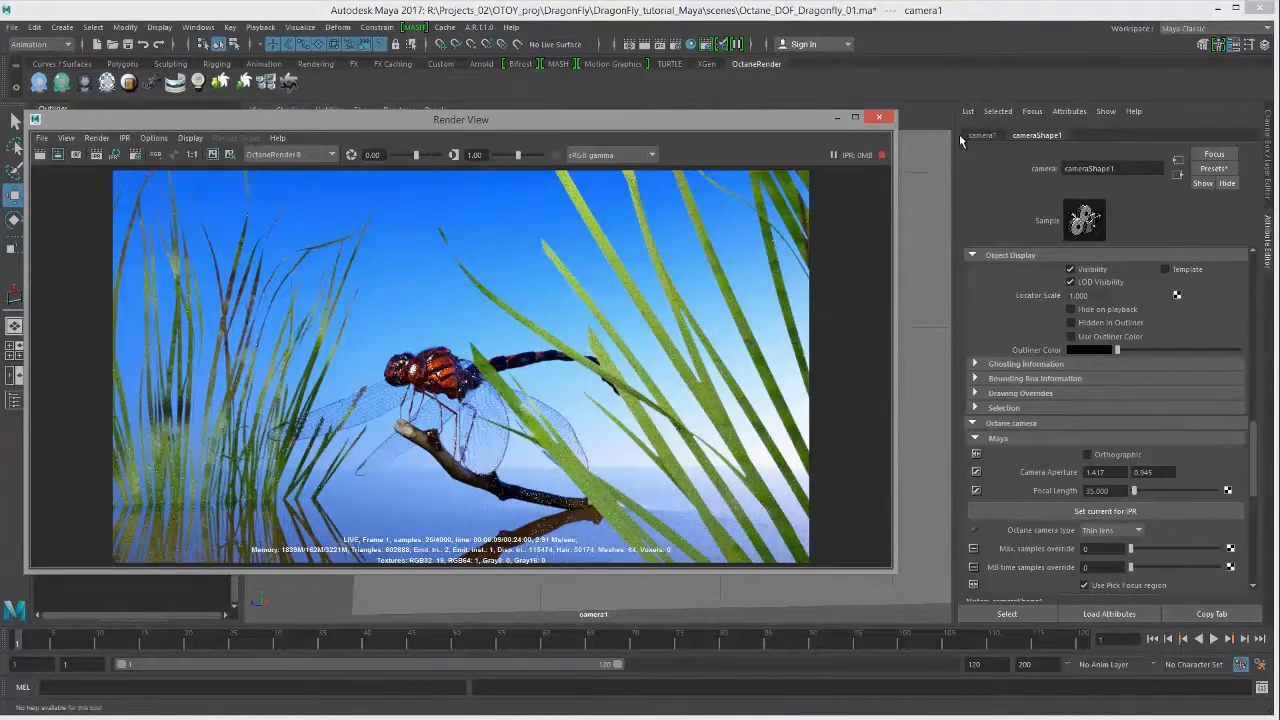
{"action": "left_click_drag", "start_coordinate": [432, 128], "coordinate": [439, 175]}
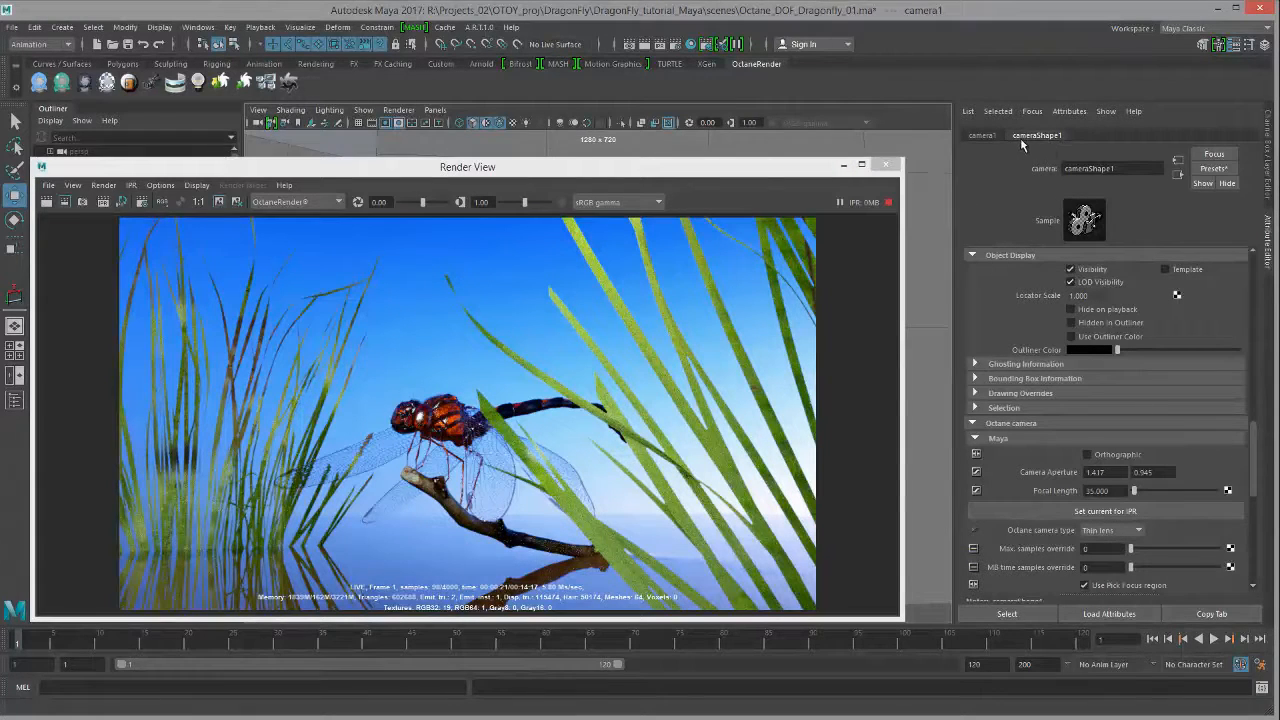
{"action": "left_click_drag", "start_coordinate": [1255, 430], "coordinate": [1250, 450]}
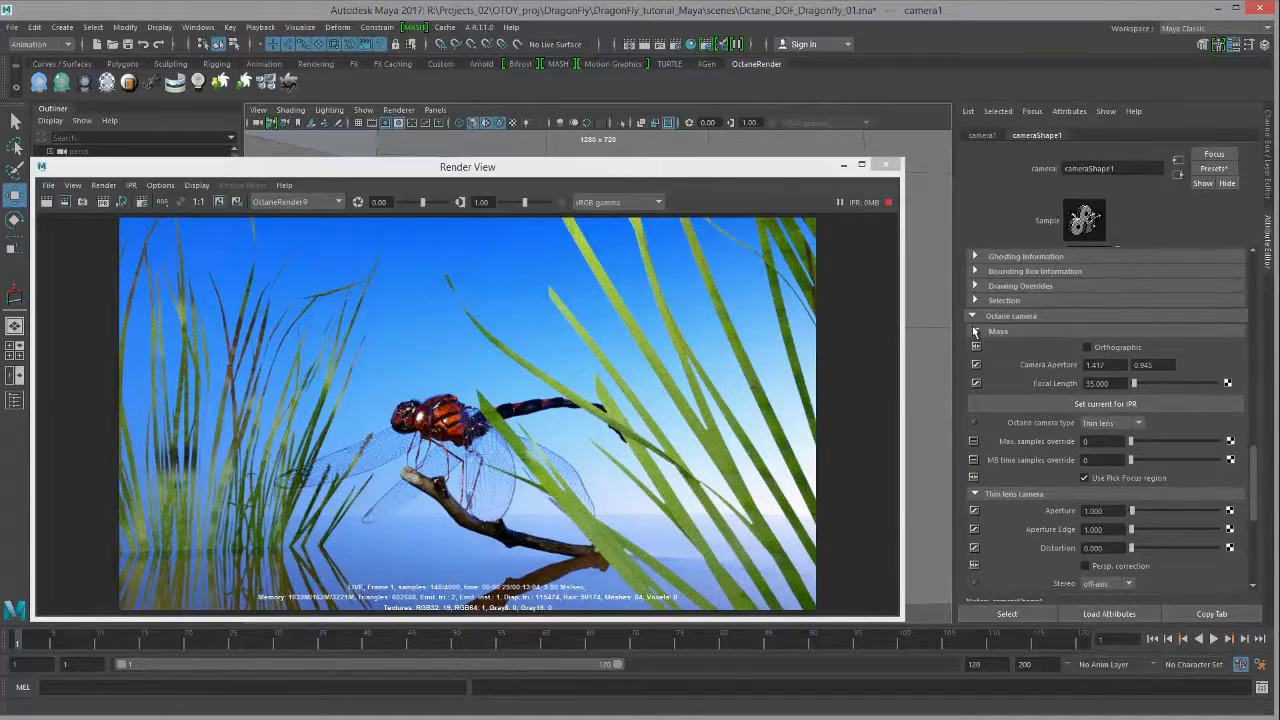
Step: Scroll to the thin-lens Aperture field, try an Aperture of 50, then reset it to 0
{"action": "scroll", "coordinate": [1113, 359], "scroll_direction": "down", "scroll_amount": 2}
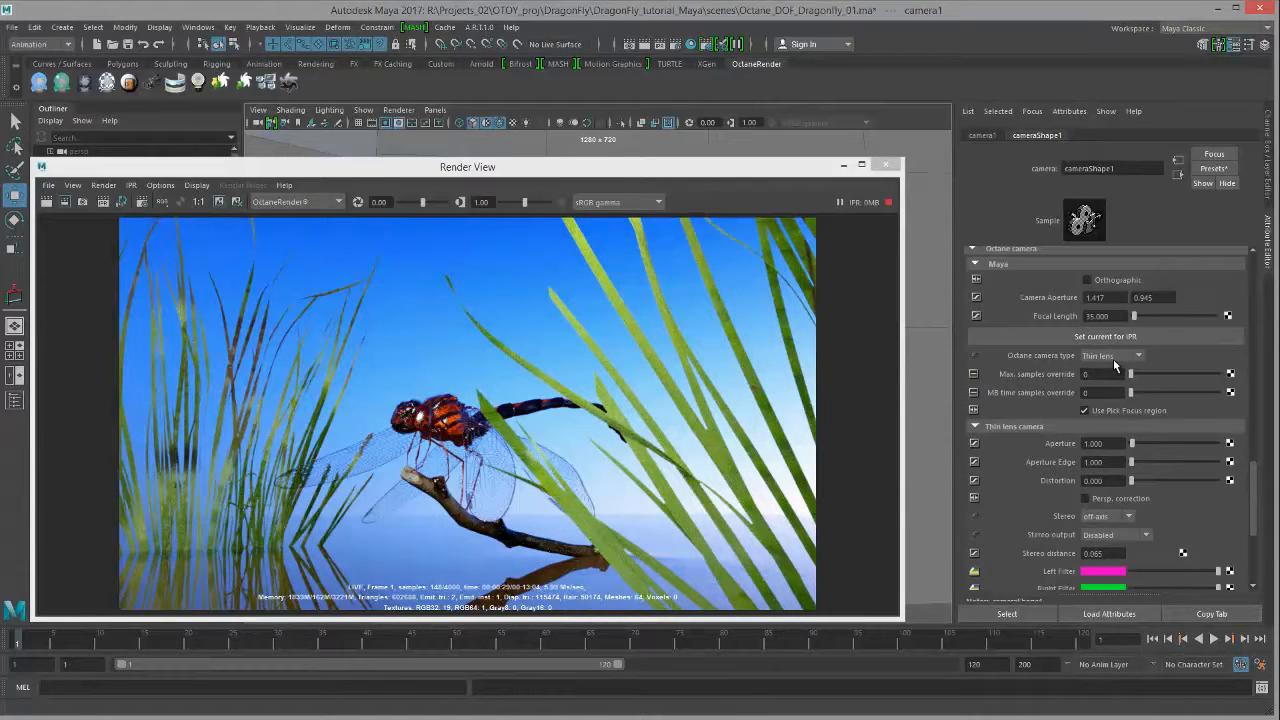
{"action": "left_click_drag", "start_coordinate": [1256, 469], "coordinate": [1255, 479]}
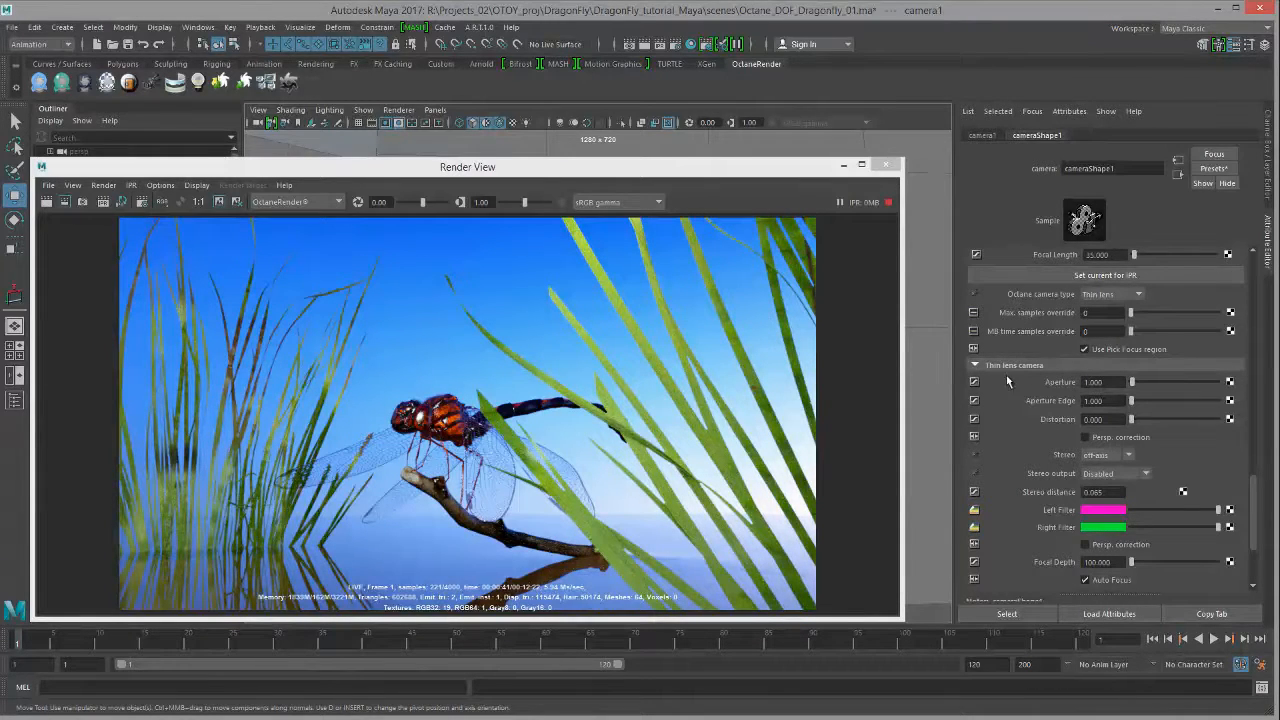
{"action": "left_click", "coordinate": [1104, 381]}
{"action": "type", "text": "50"}
{"action": "key", "text": "Return"}
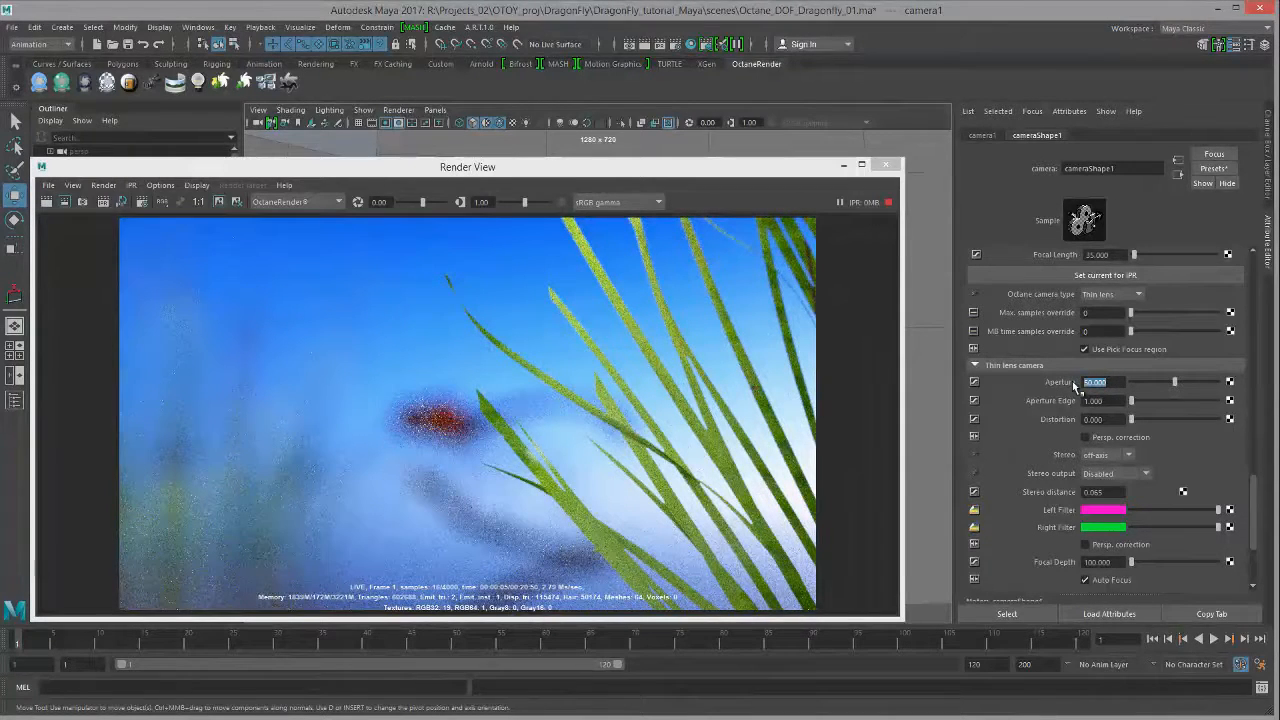
{"action": "type", "text": "0"}
{"action": "key", "text": "Return"}
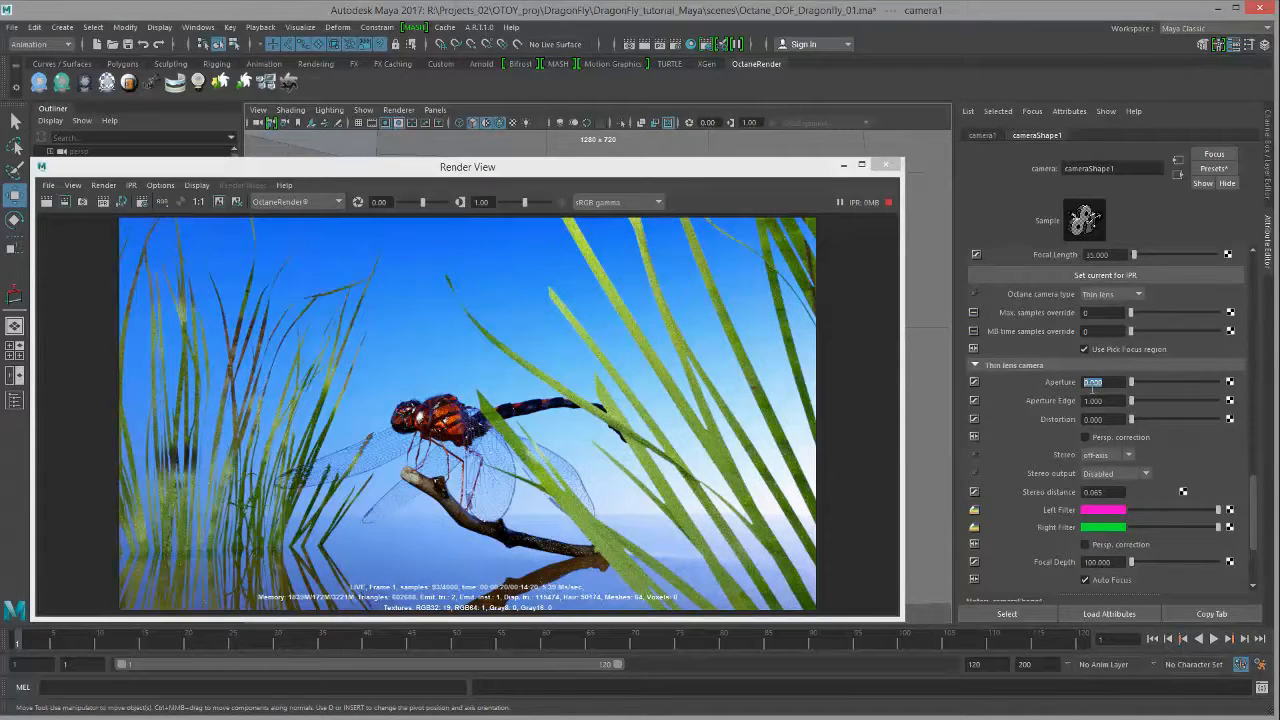
Step: Re-enter the Aperture, briefly trying 500 before settling on 50
{"action": "left_click_drag", "start_coordinate": [677, 182], "coordinate": [682, 149]}
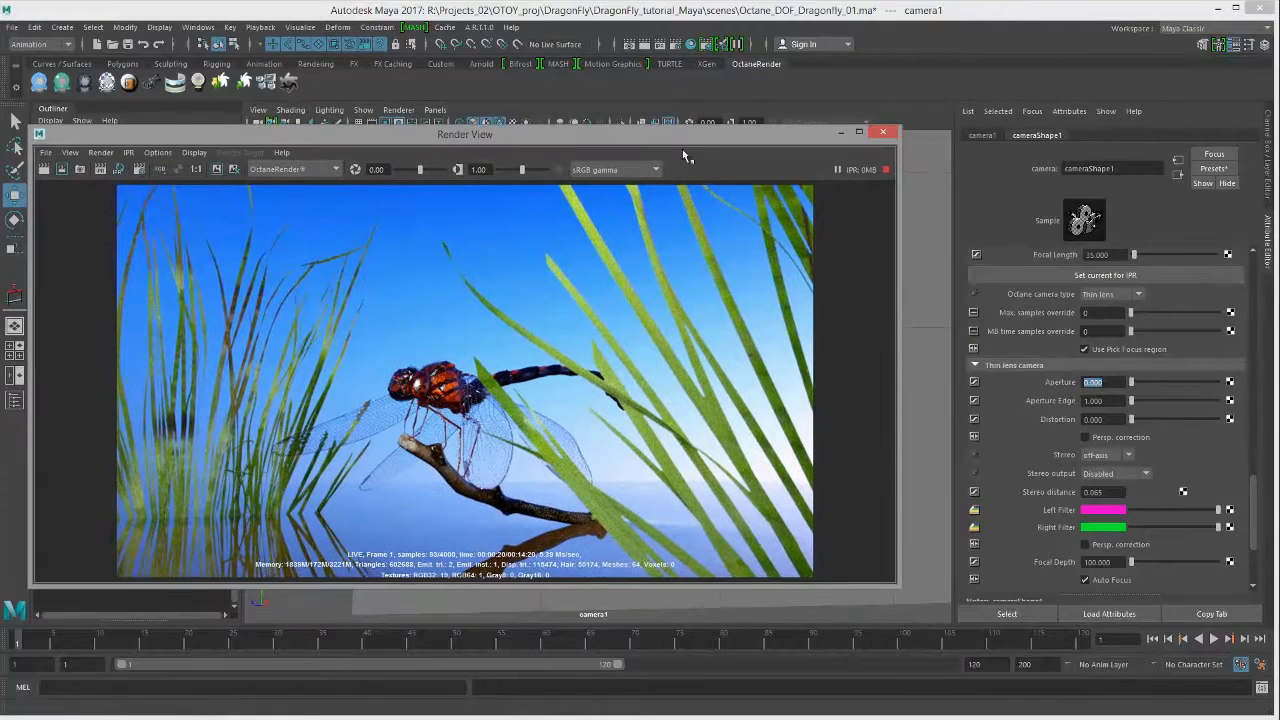
{"action": "left_click", "coordinate": [1094, 382]}
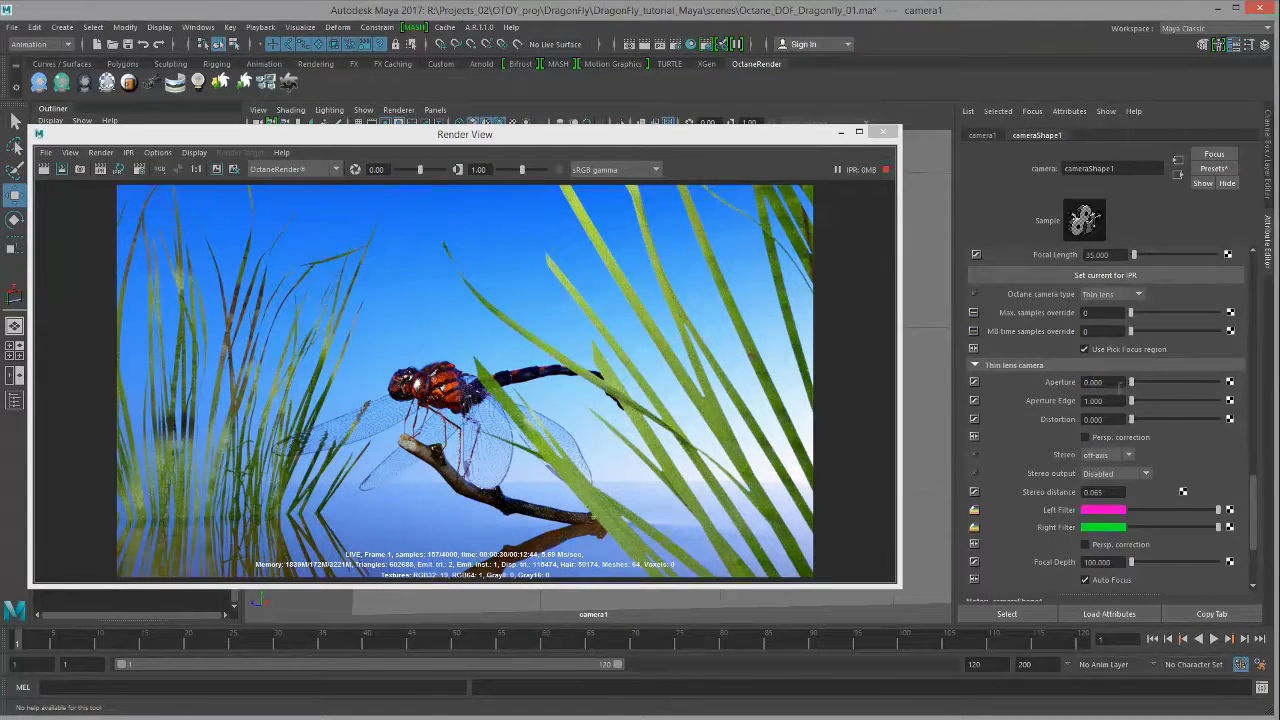
{"action": "left_click_drag", "start_coordinate": [1120, 385], "coordinate": [1038, 393]}
{"action": "left_click", "coordinate": [1110, 382]}
{"action": "left_click", "coordinate": [1118, 381]}
{"action": "type", "text": "500"}
{"action": "key", "text": "Return"}
{"action": "type", "text": "50"}
{"action": "key", "text": "Return"}
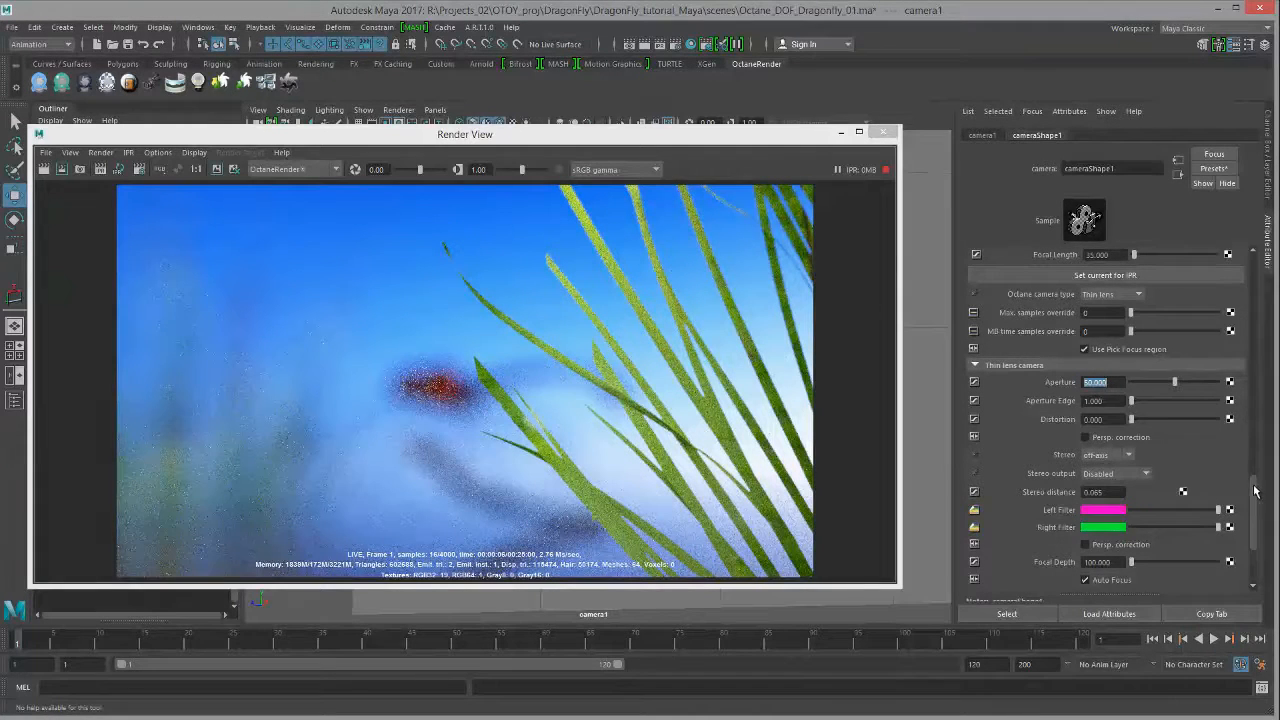
{"action": "scroll", "coordinate": [1170, 500], "scroll_direction": "down", "scroll_amount": 2}
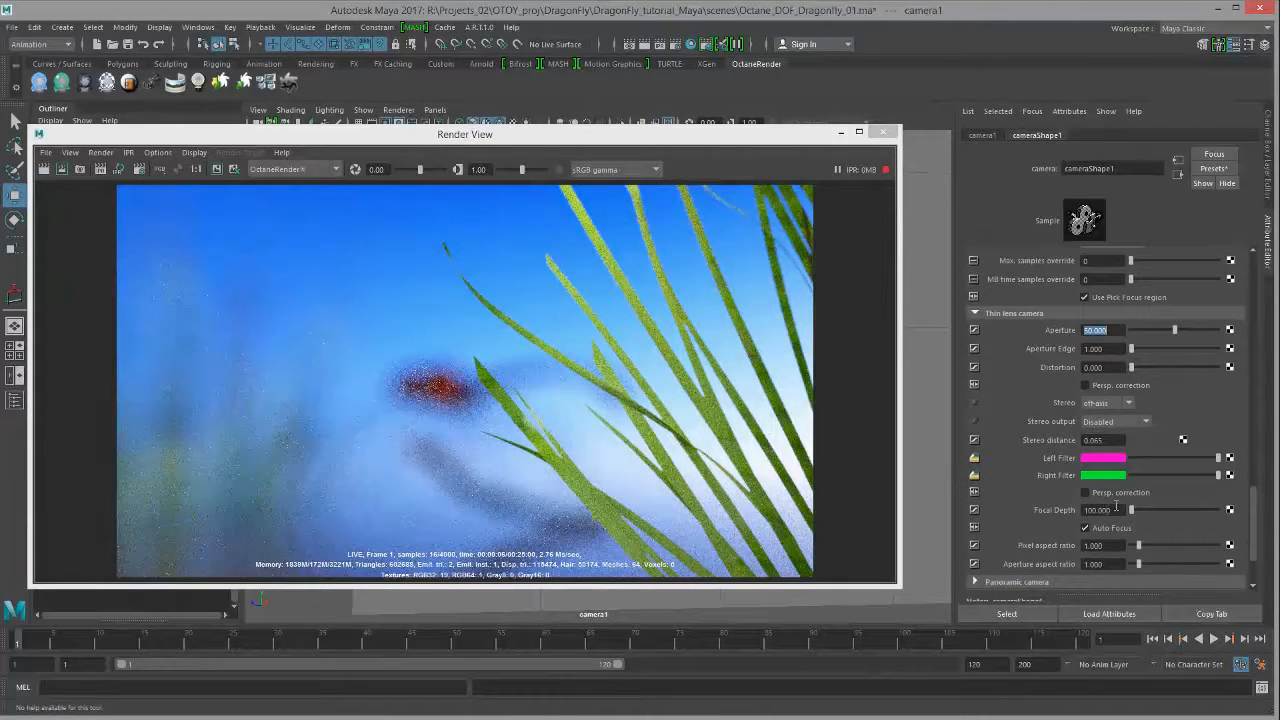
Step: Turn off Auto Focus and select the Focal Depth value to change it to 20
{"action": "scroll", "coordinate": [1253, 530], "scroll_direction": "down", "scroll_amount": 3}
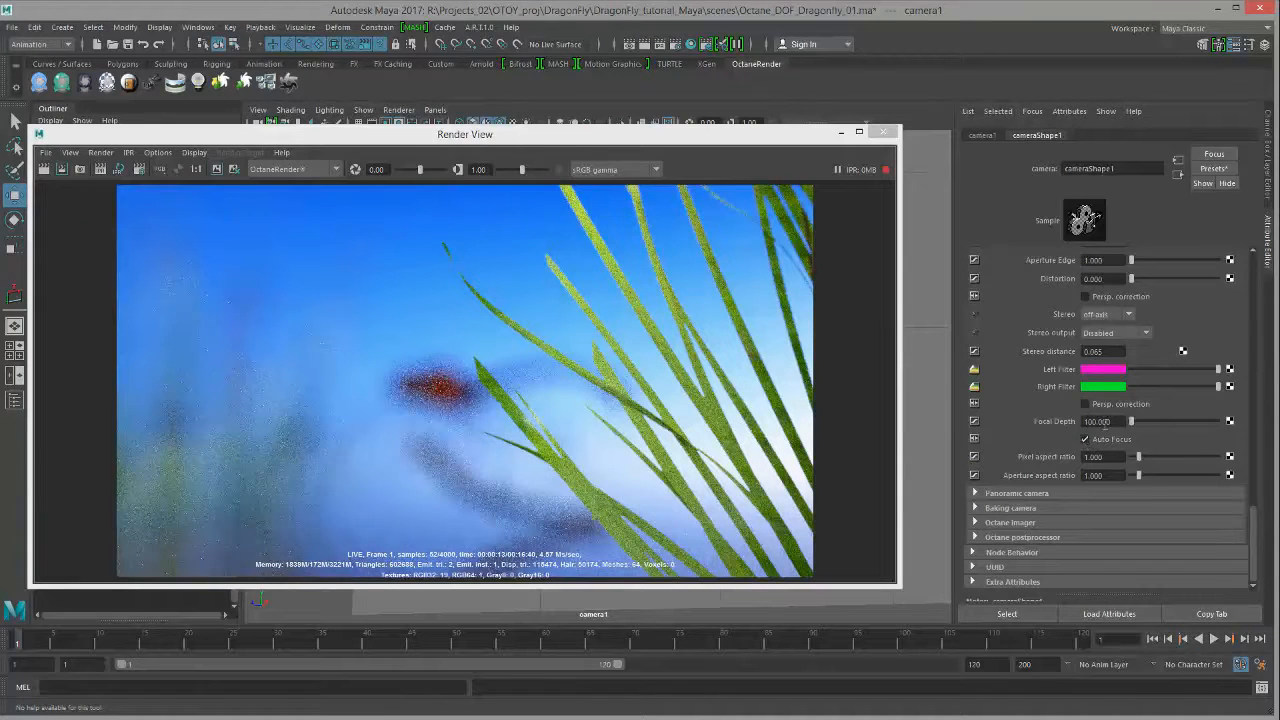
{"action": "left_click", "coordinate": [1087, 441]}
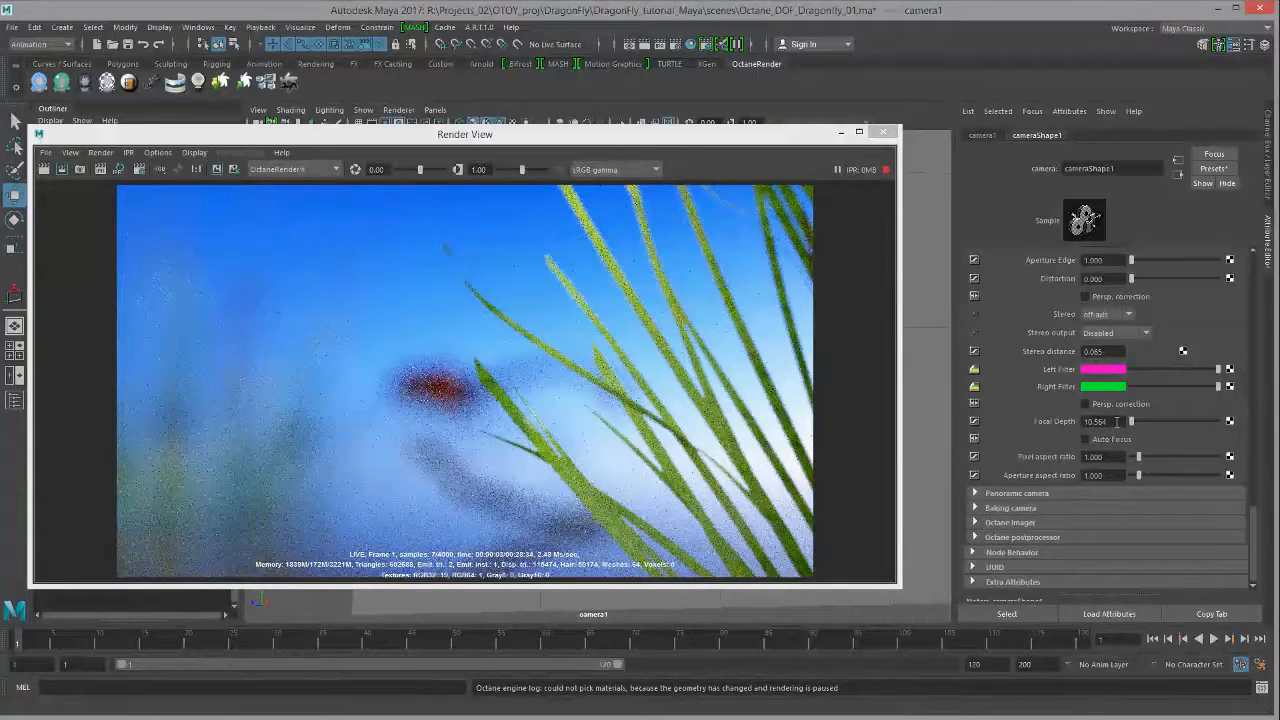
{"action": "left_click_drag", "start_coordinate": [1109, 421], "coordinate": [989, 422]}
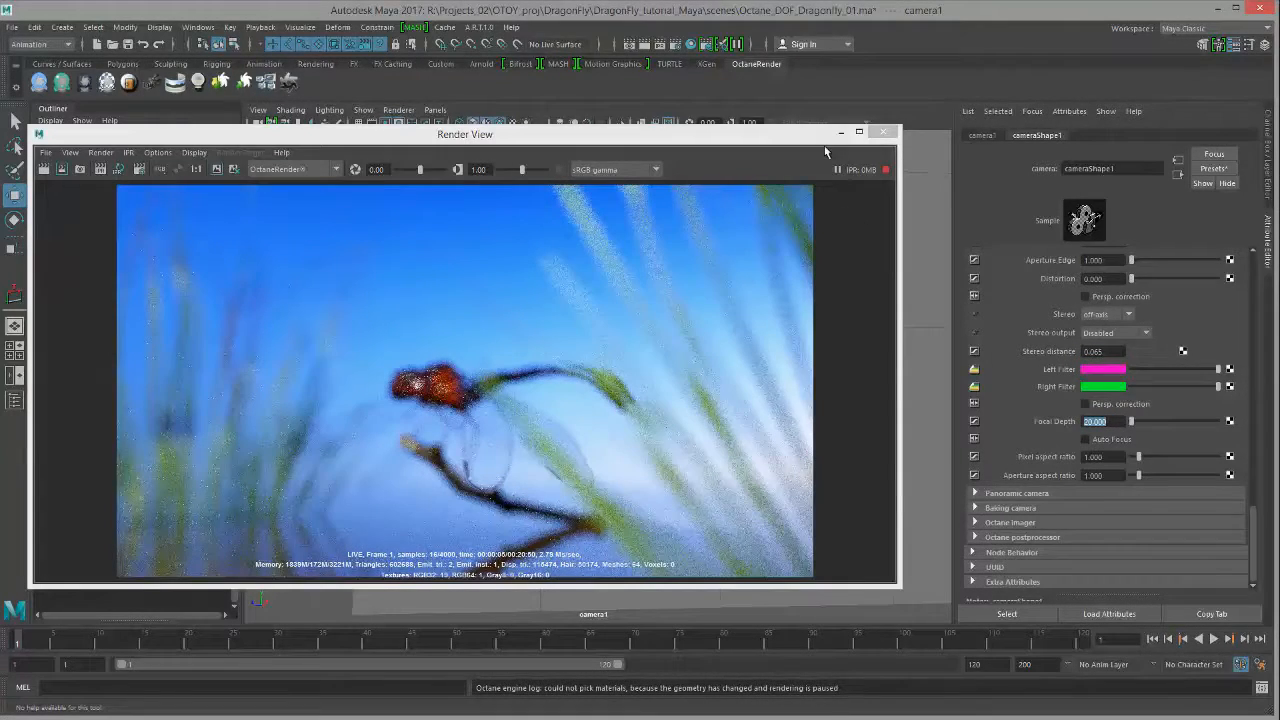
Step: Close Render View, switch the viewport to persp, and orbit and zoom out over the scene
{"action": "left_click", "coordinate": [883, 134]}
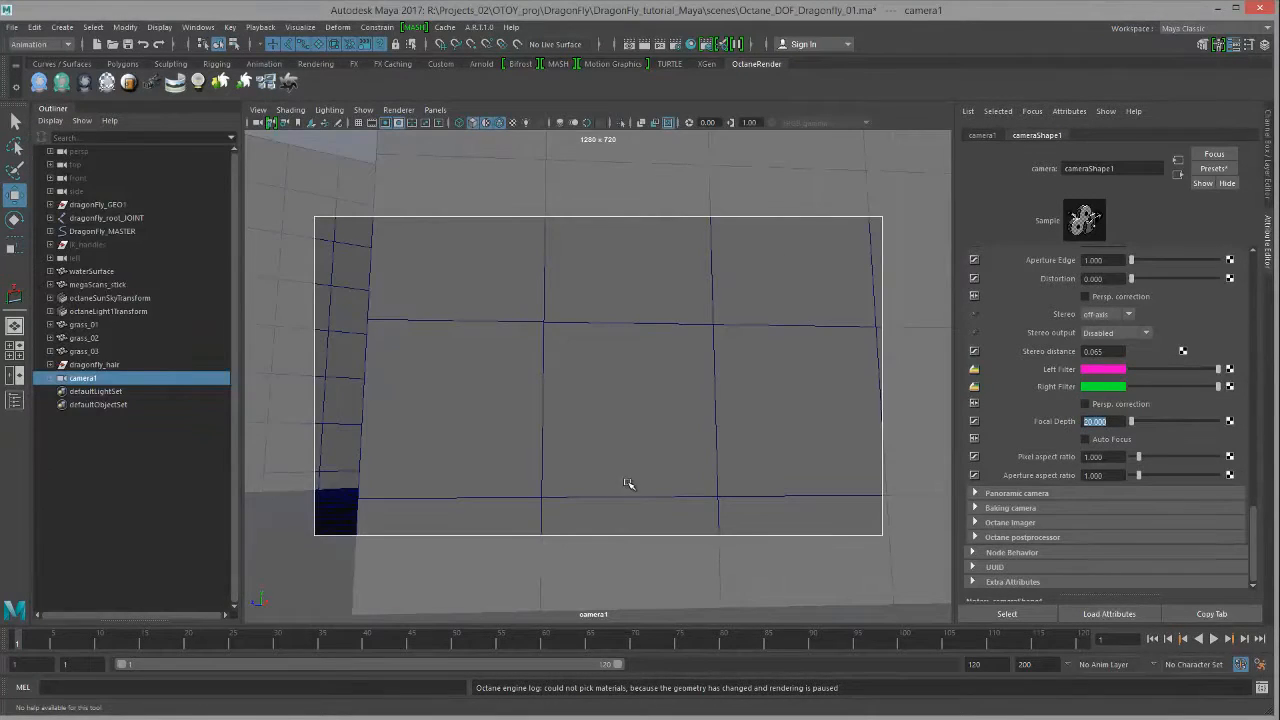
{"action": "left_click", "coordinate": [589, 429]}
{"action": "key", "text": "space"}
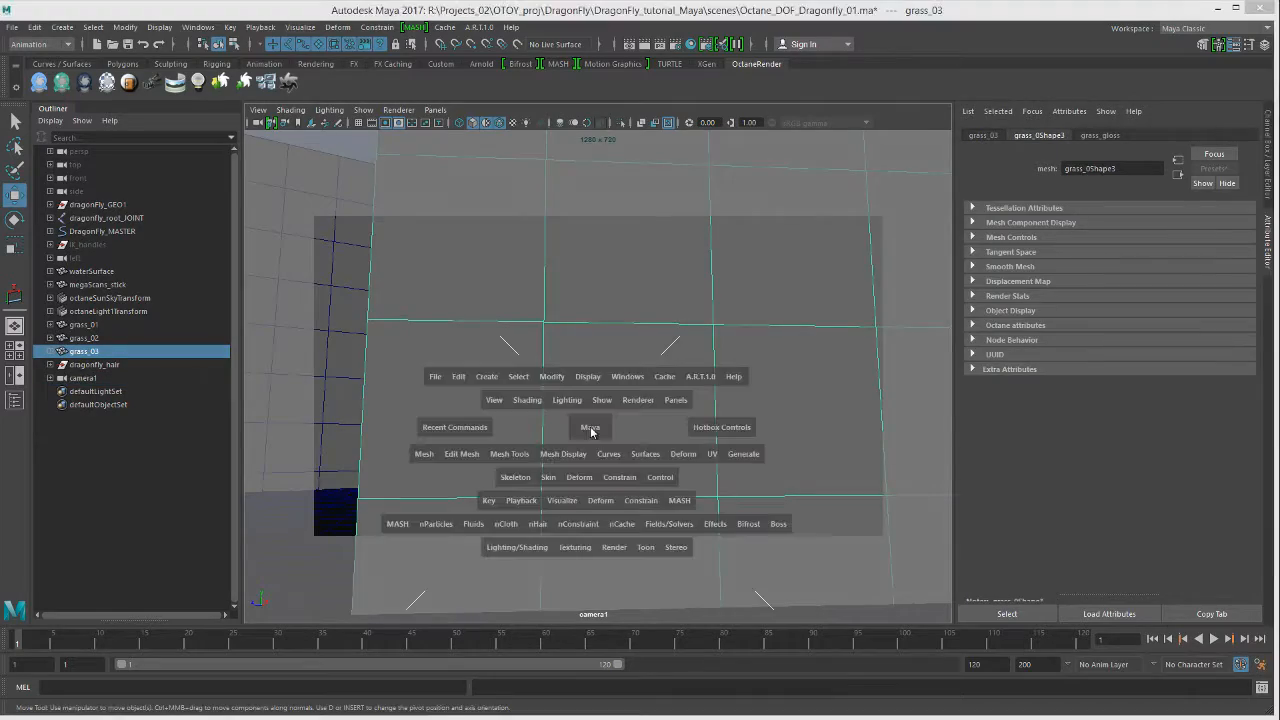
{"action": "left_click_drag", "start_coordinate": [590, 431], "coordinate": [593, 394]}
{"action": "left_click_drag", "start_coordinate": [599, 472], "coordinate": [543, 460], "text": "alt"}
{"action": "right_click_drag", "start_coordinate": [543, 460], "coordinate": [532, 407], "text": "alt"}
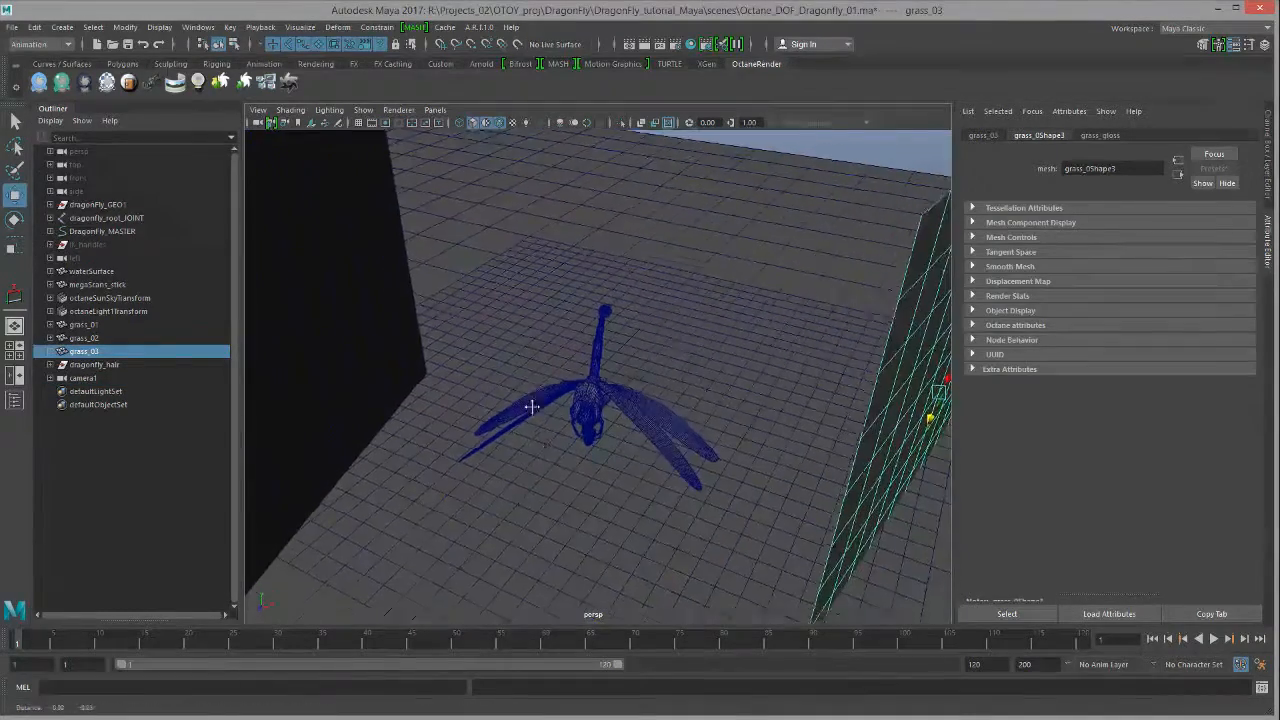
Step: Measure the distance between two ground points (12.067) and switch to wireframe
{"action": "left_click", "coordinate": [63, 28]}
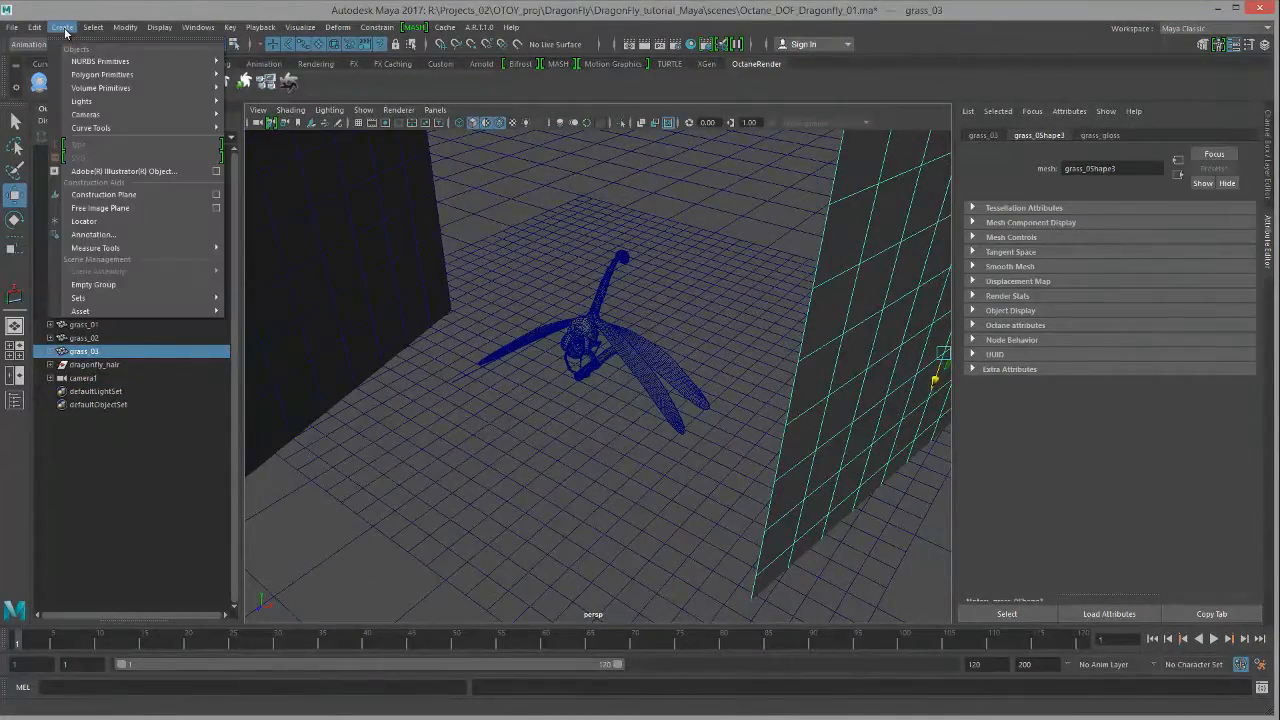
{"action": "mouse_move", "coordinate": [95, 250]}
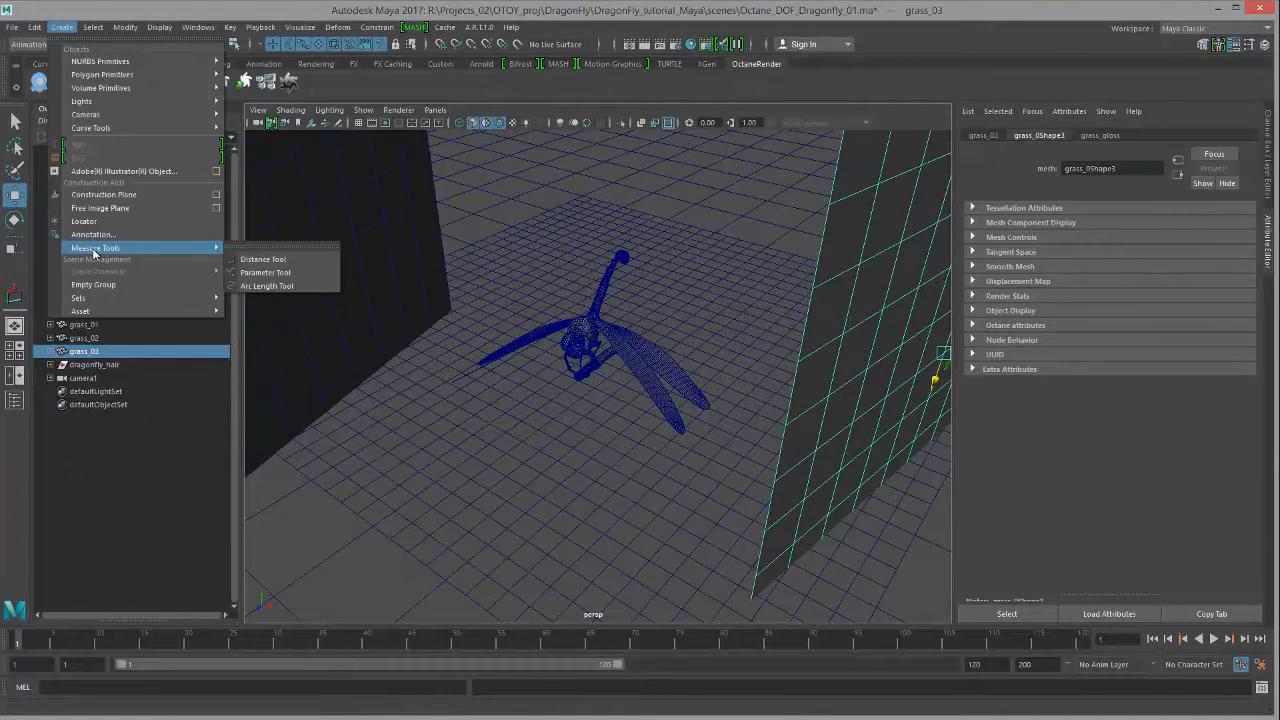
{"action": "left_click", "coordinate": [318, 262]}
{"action": "left_click", "coordinate": [341, 532]}
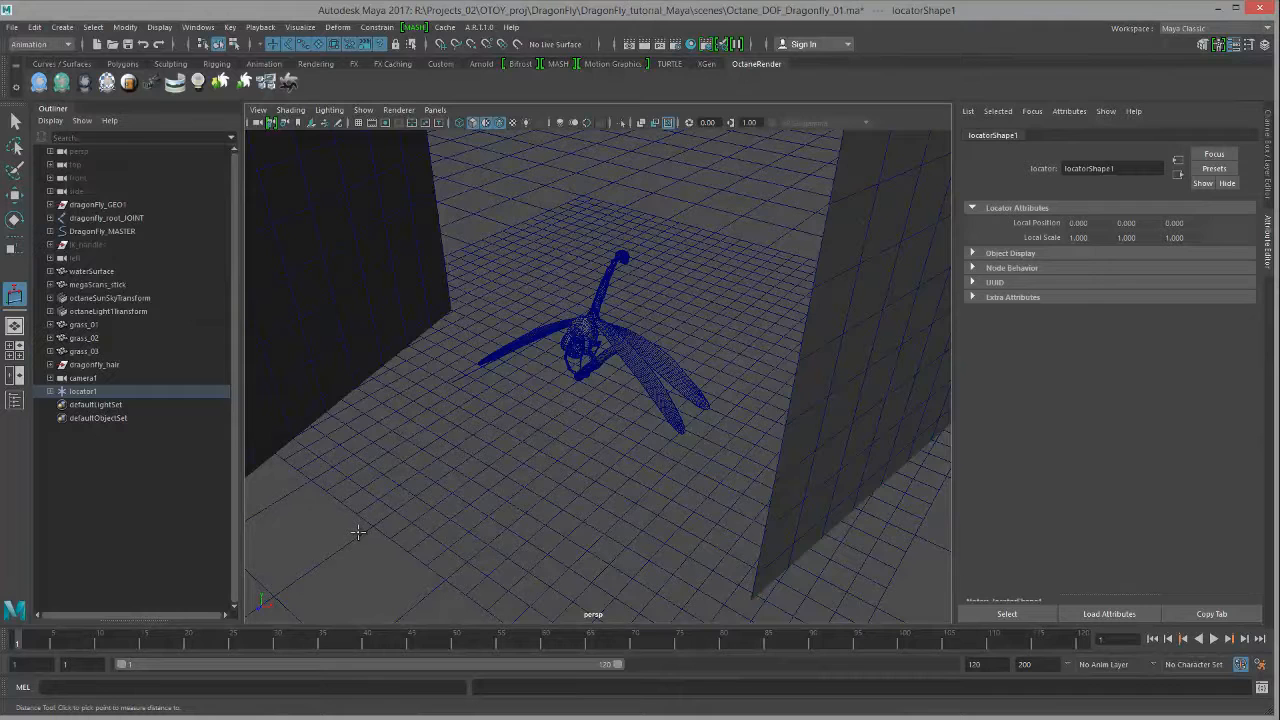
{"action": "left_click", "coordinate": [503, 513]}
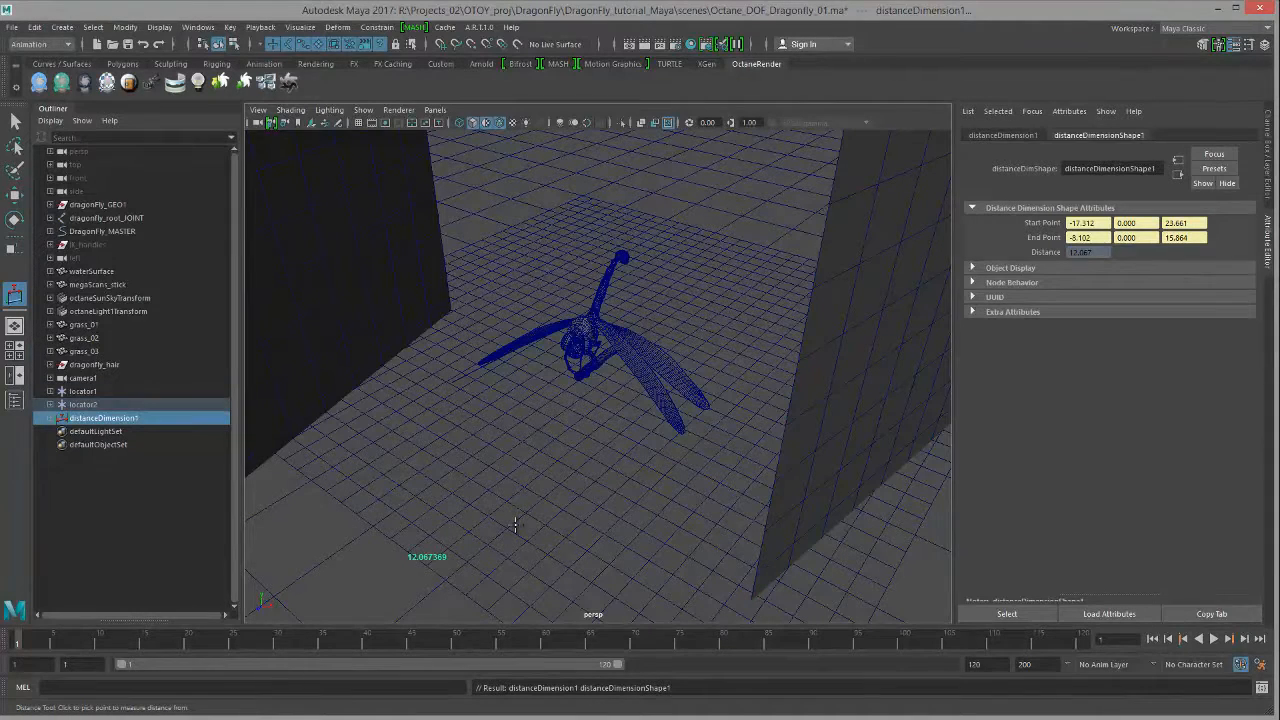
{"action": "key", "text": "w"}
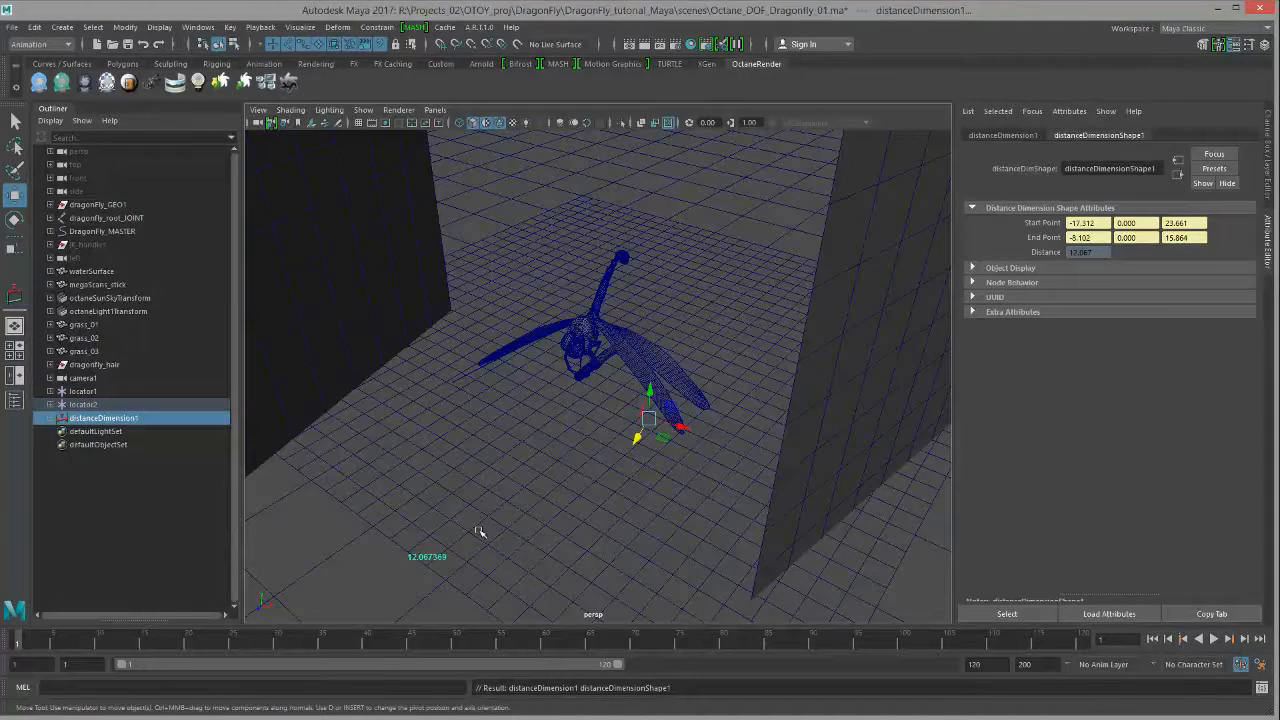
{"action": "key", "text": "4"}
Step: Bring the measurement into view and select locator1, then locator2
{"action": "middle_click_drag", "start_coordinate": [484, 526], "coordinate": [608, 435], "text": "alt"}
{"action": "right_click_drag", "start_coordinate": [548, 458], "coordinate": [723, 461], "text": "alt"}
{"action": "middle_click_drag", "start_coordinate": [536, 522], "coordinate": [671, 429], "text": "alt"}
{"action": "left_click_drag", "start_coordinate": [671, 429], "coordinate": [668, 402], "text": "alt"}
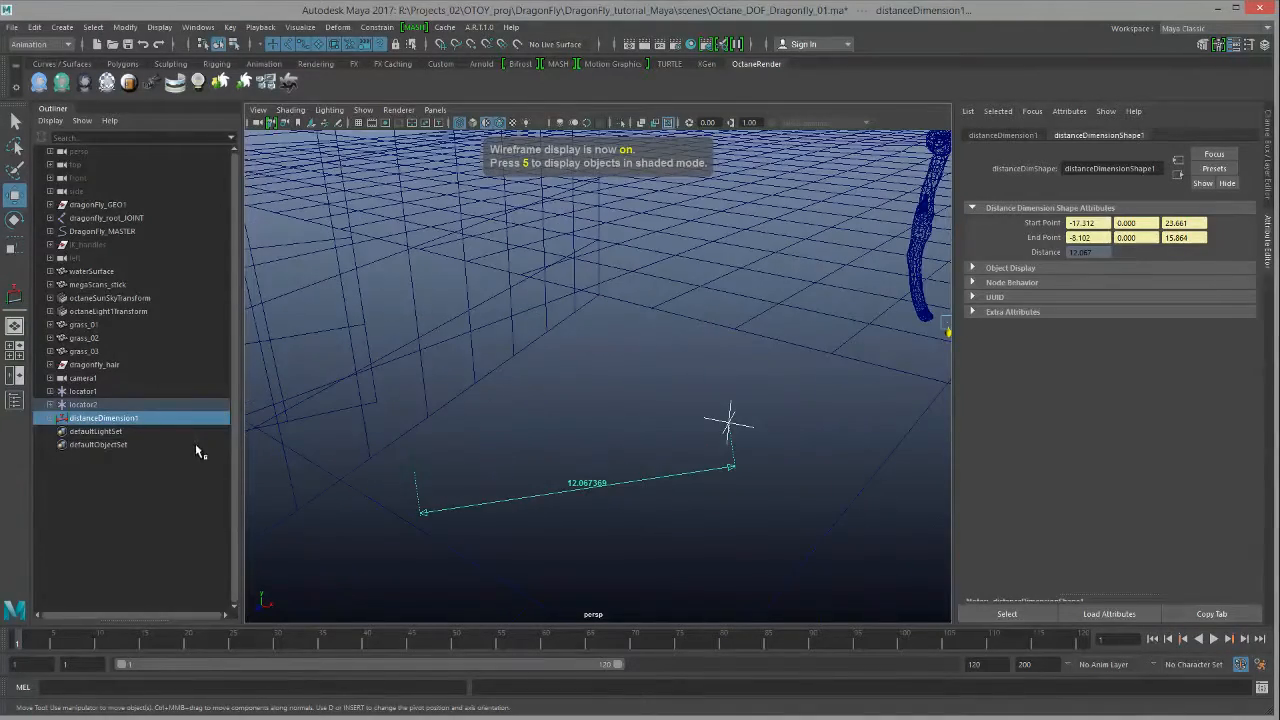
{"action": "left_click", "coordinate": [98, 393]}
{"action": "left_click", "coordinate": [100, 404]}
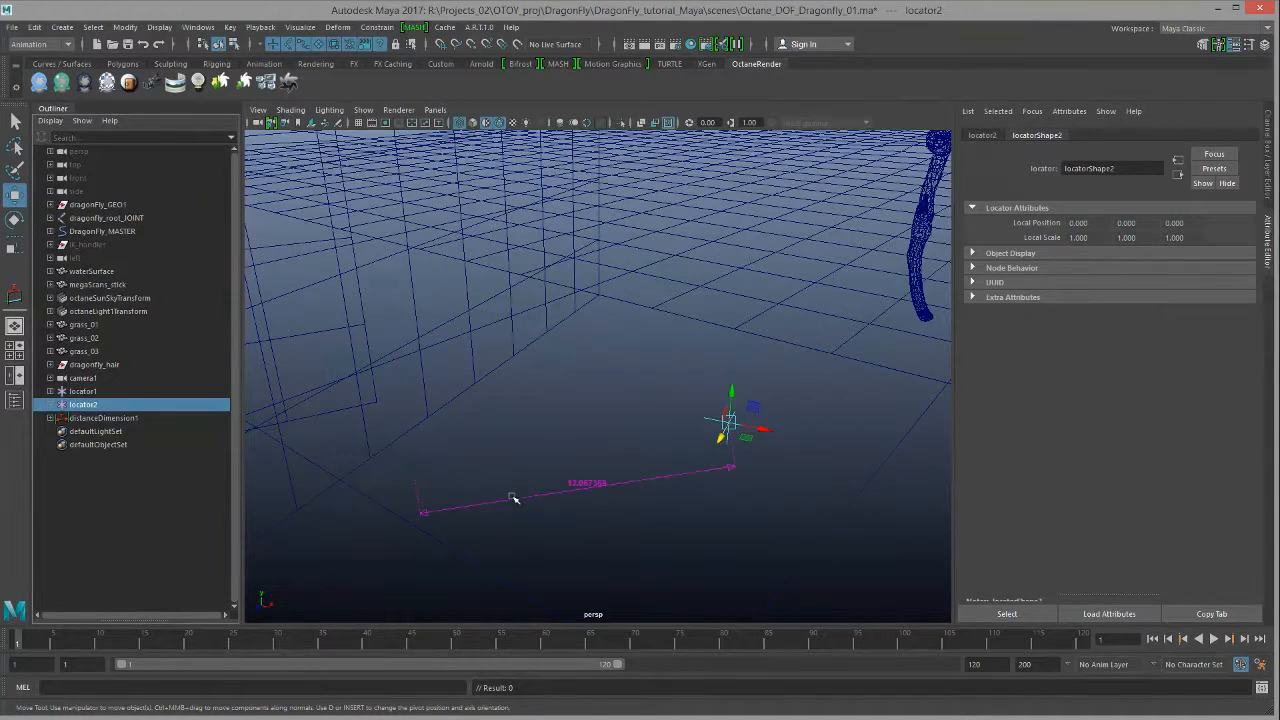
Step: Navigate back to the dragonfly and select camera1 together with locator1
{"action": "left_click", "coordinate": [140, 391]}
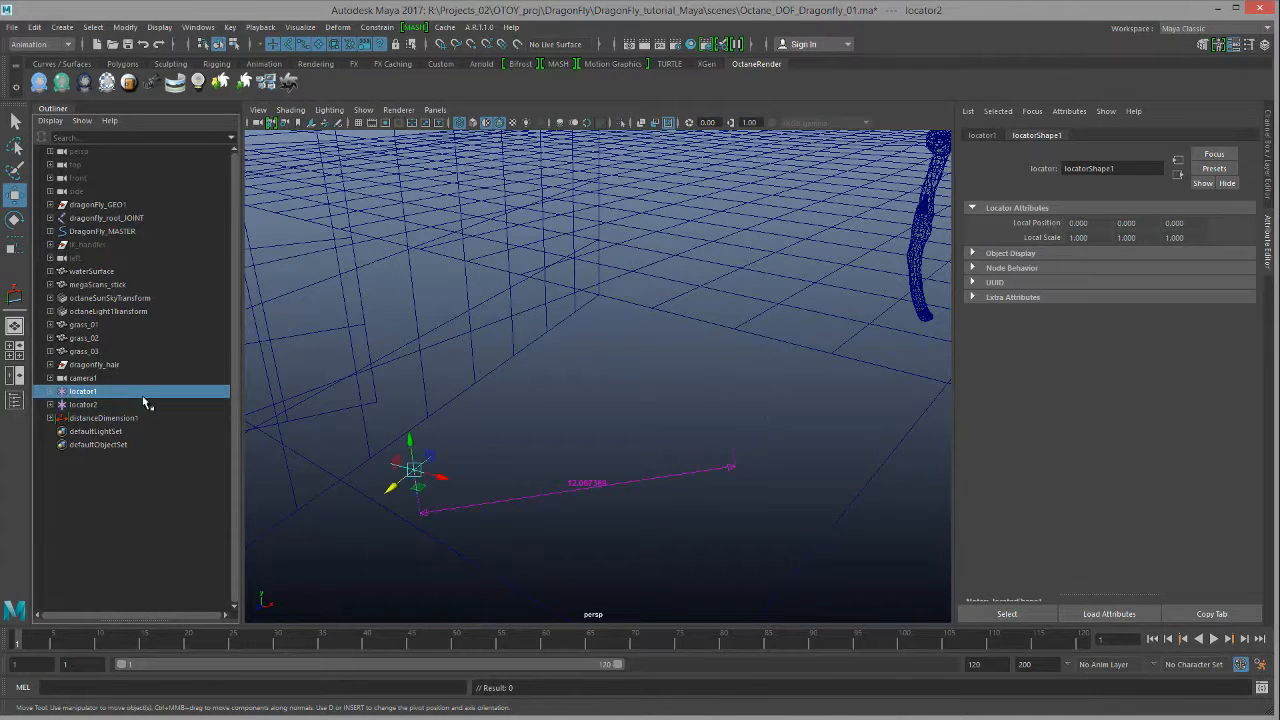
{"action": "left_click_drag", "start_coordinate": [657, 471], "coordinate": [533, 507], "text": "alt"}
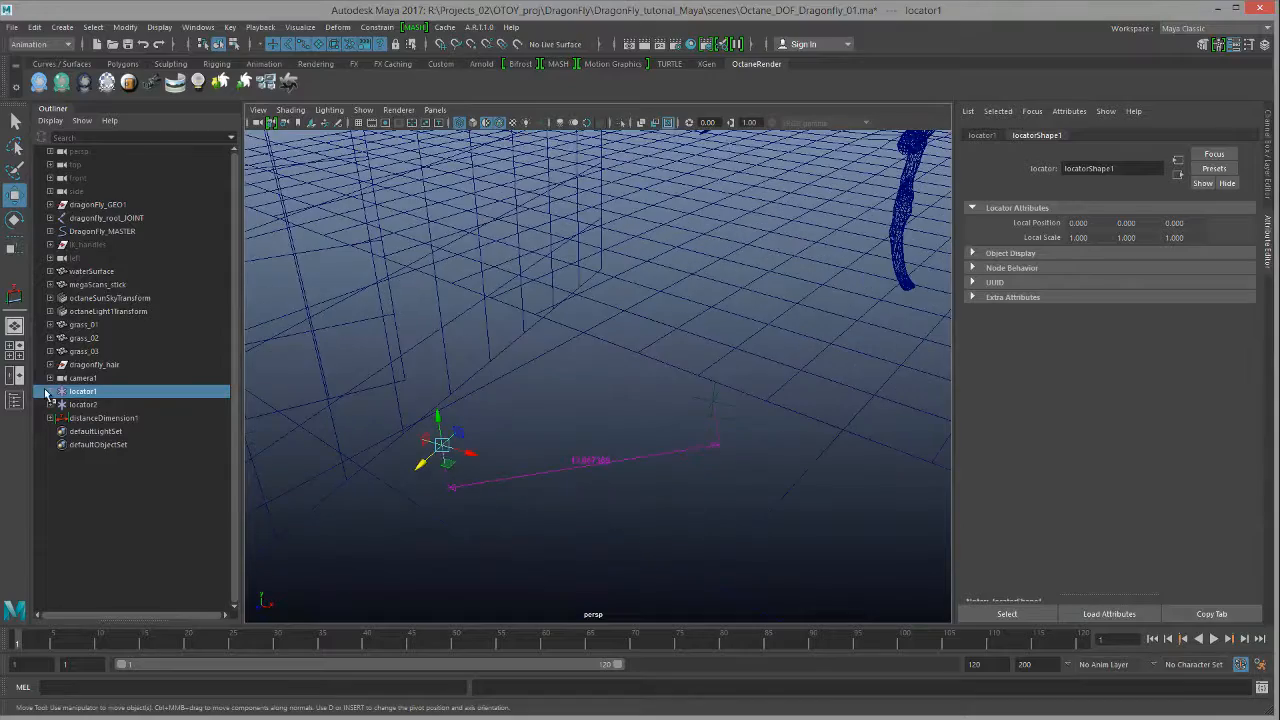
{"action": "right_click_drag", "start_coordinate": [590, 478], "coordinate": [531, 474], "text": "alt"}
{"action": "middle_click_drag", "start_coordinate": [547, 470], "coordinate": [494, 486], "text": "alt"}
{"action": "right_click_drag", "start_coordinate": [565, 468], "coordinate": [497, 463], "text": "alt"}
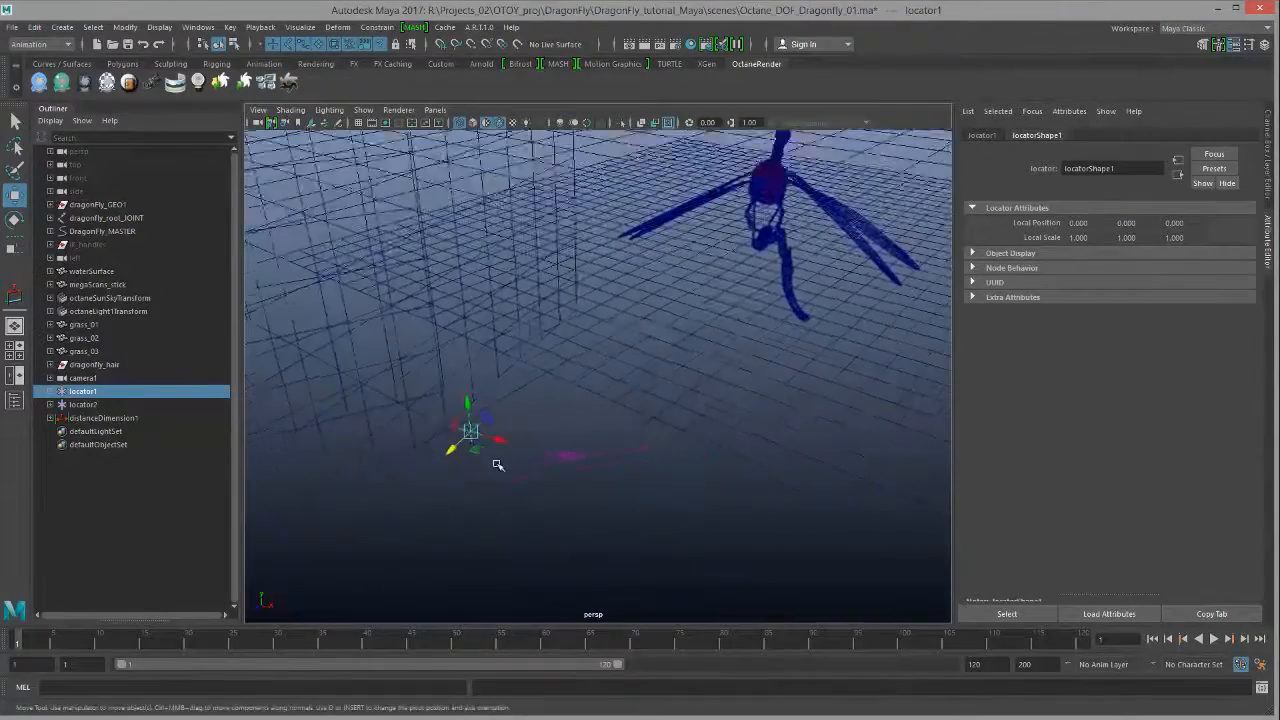
{"action": "middle_click_drag", "start_coordinate": [598, 482], "coordinate": [534, 504], "text": "alt"}
{"action": "mouse_move", "coordinate": [535, 504]}
{"action": "left_mouse_down", "text": "alt"}
{"action": "mouse_move", "coordinate": [686, 506]}
{"action": "mouse_move", "coordinate": [537, 517]}
{"action": "mouse_move", "coordinate": [463, 471]}
{"action": "mouse_move", "coordinate": [550, 500]}
{"action": "left_mouse_up", "text": "alt"}
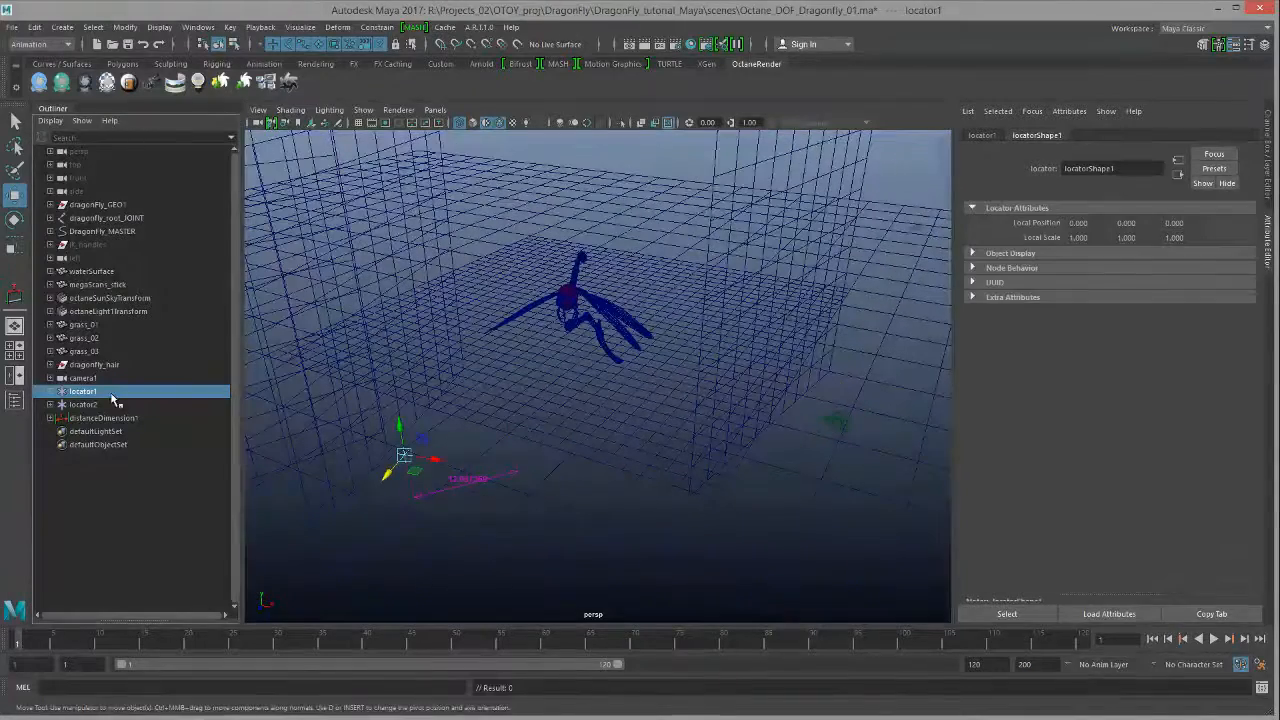
{"action": "left_click", "coordinate": [106, 378]}
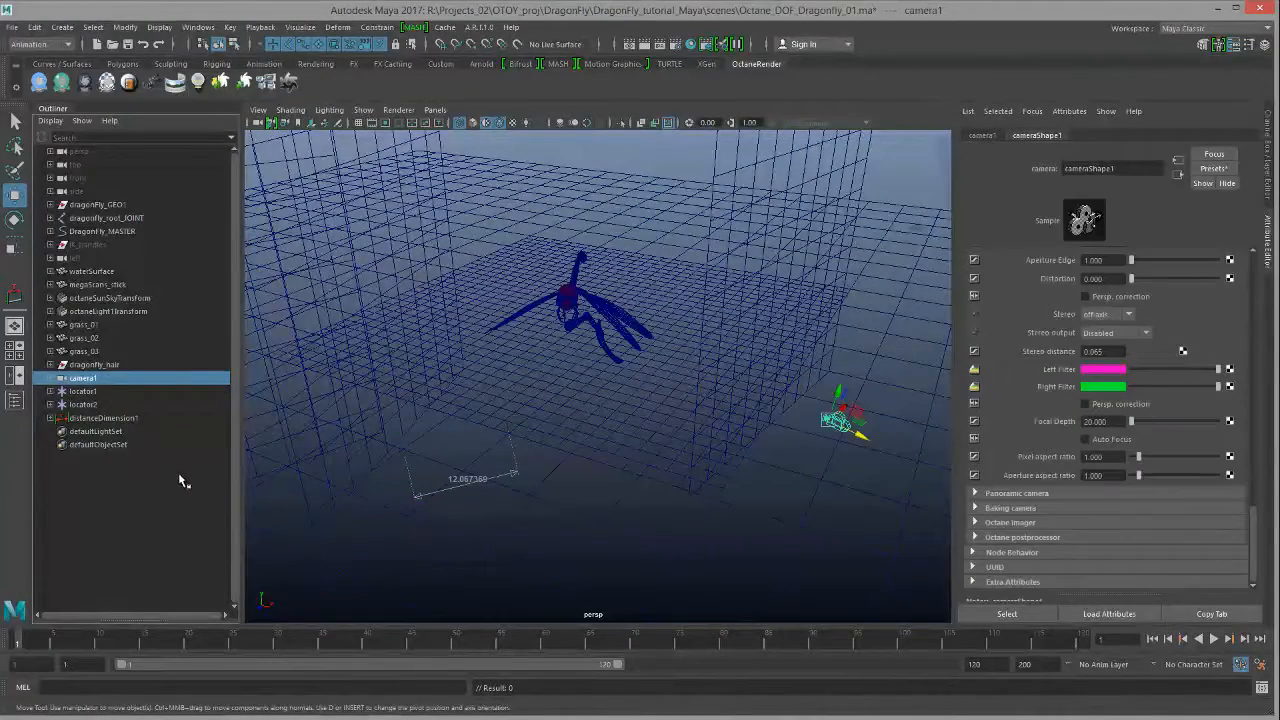
{"action": "left_click", "coordinate": [100, 391], "text": "shift"}
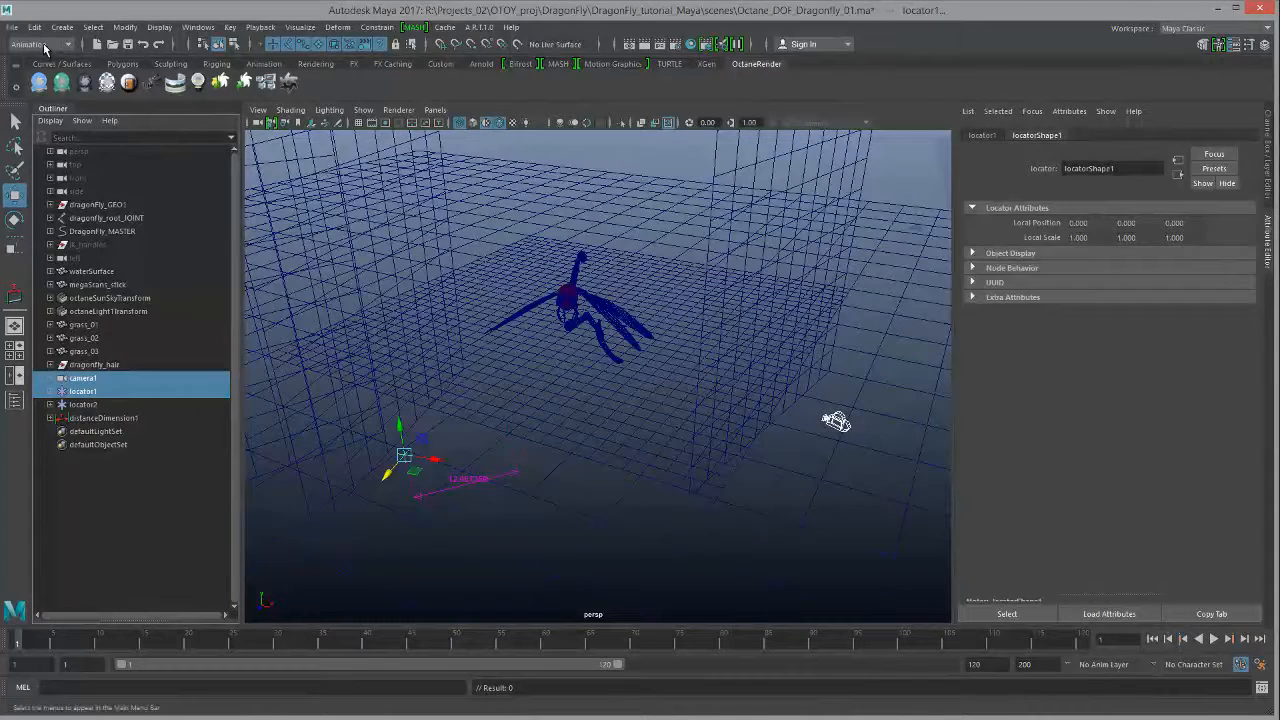
Step: Point-constrain locator1 to camera1 from the Point constraint options
{"action": "left_click", "coordinate": [376, 28]}
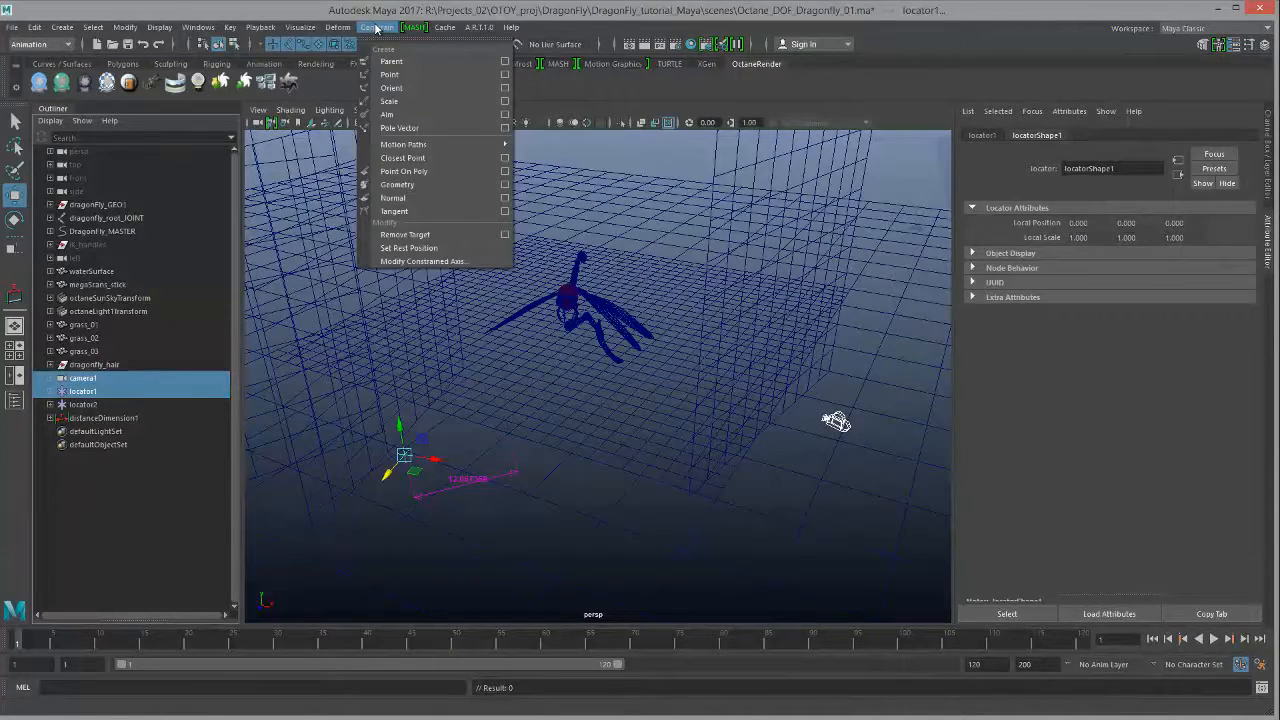
{"action": "left_click", "coordinate": [503, 76]}
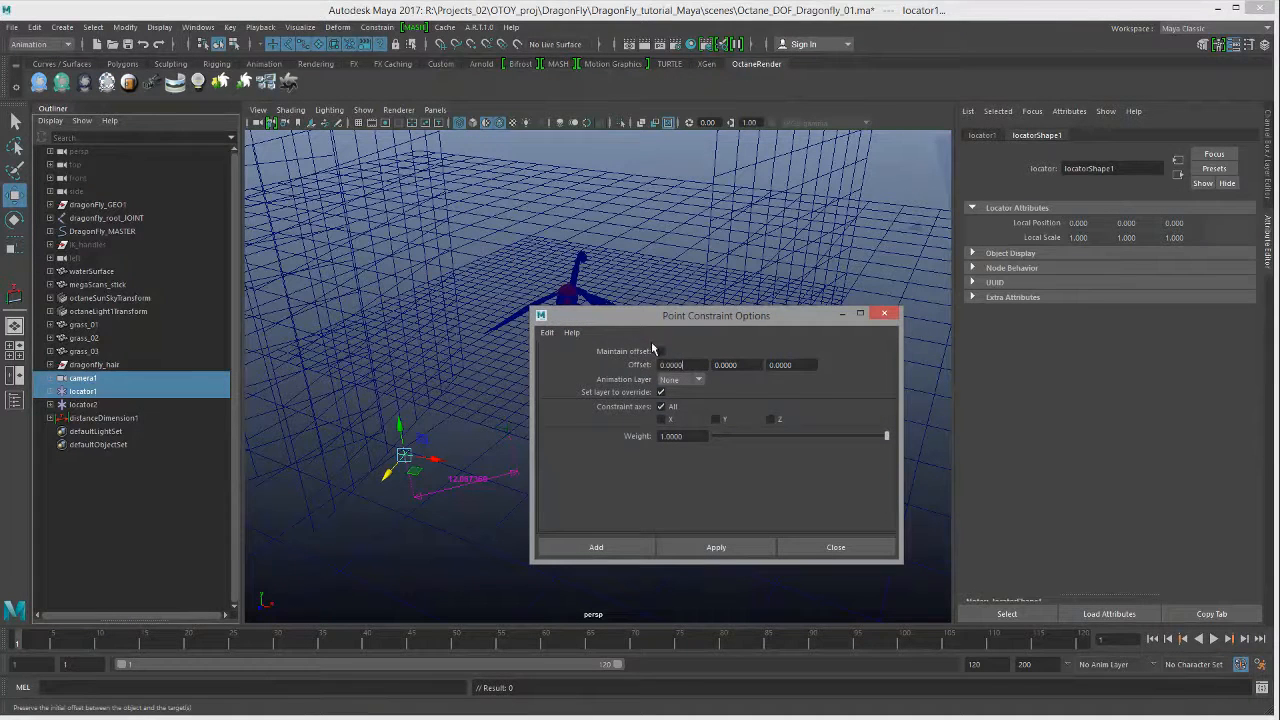
{"action": "left_click", "coordinate": [678, 547]}
{"action": "left_click_drag", "start_coordinate": [694, 318], "coordinate": [514, 440]}
{"action": "left_click", "coordinate": [653, 658]}
Step: Lower camera1 in the scene and reframe the view to show it with the dragonfly
{"action": "left_click", "coordinate": [834, 423]}
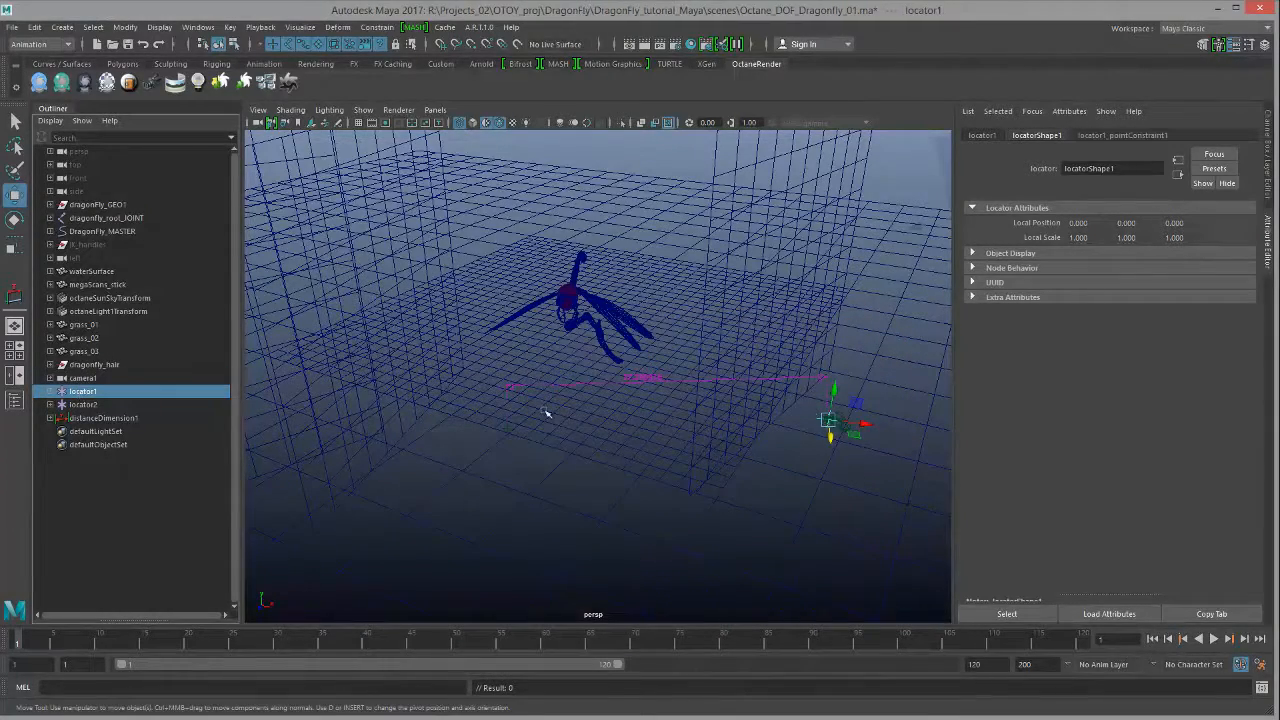
{"action": "middle_click_drag", "start_coordinate": [780, 423], "coordinate": [676, 401], "text": "alt"}
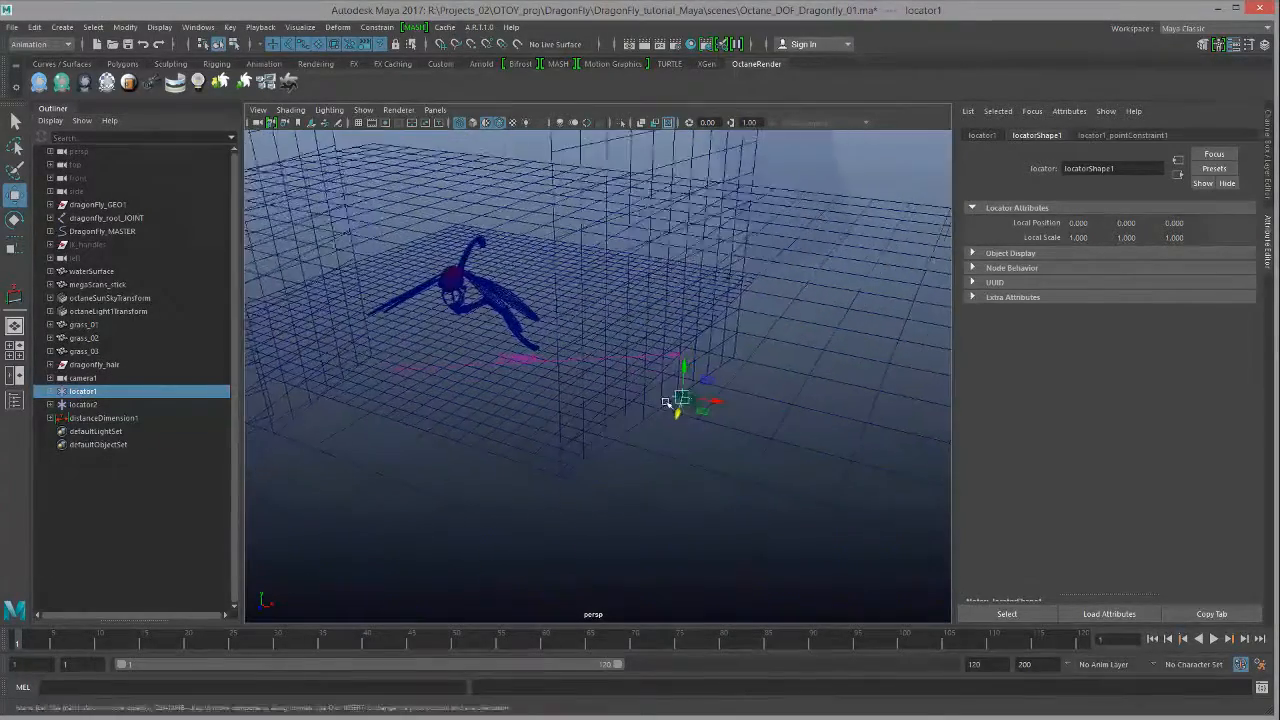
{"action": "right_click_drag", "start_coordinate": [676, 401], "coordinate": [923, 514], "text": "alt"}
{"action": "middle_click_drag", "start_coordinate": [923, 514], "coordinate": [577, 409], "text": "alt"}
{"action": "left_click_drag", "start_coordinate": [577, 409], "coordinate": [606, 400], "text": "alt"}
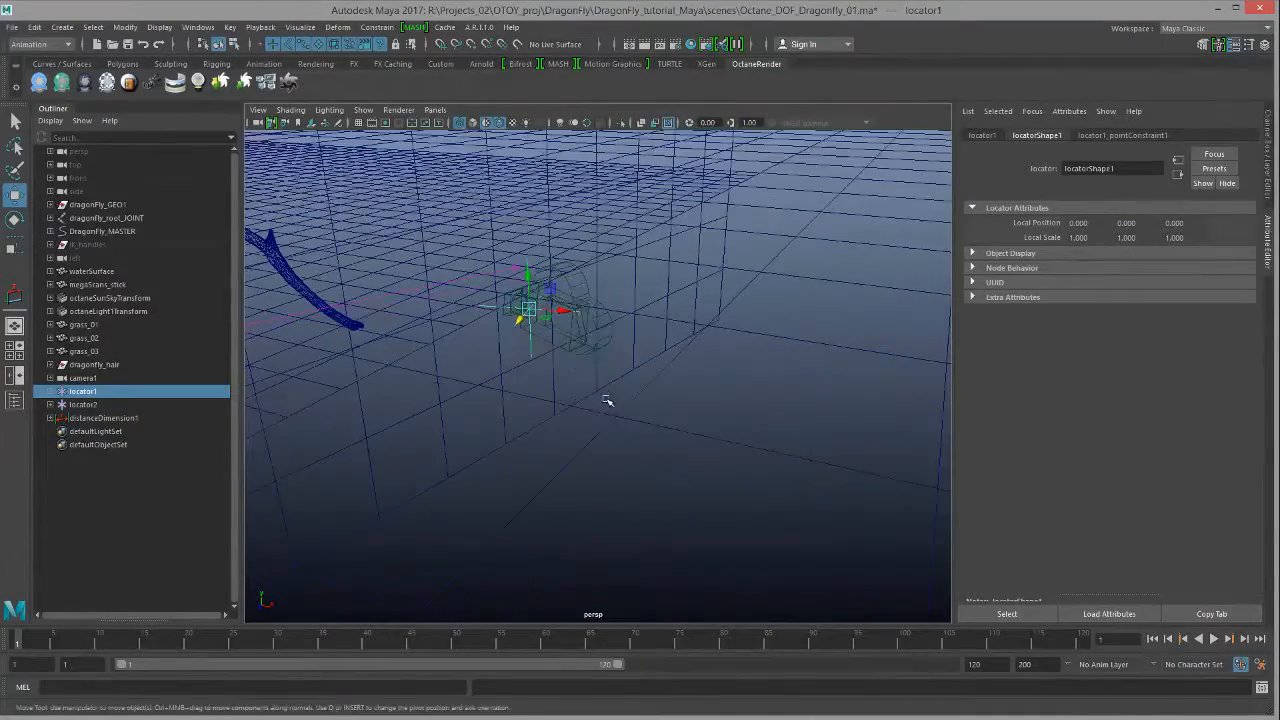
{"action": "left_click", "coordinate": [600, 348]}
{"action": "left_click_drag", "start_coordinate": [533, 276], "coordinate": [588, 310]}
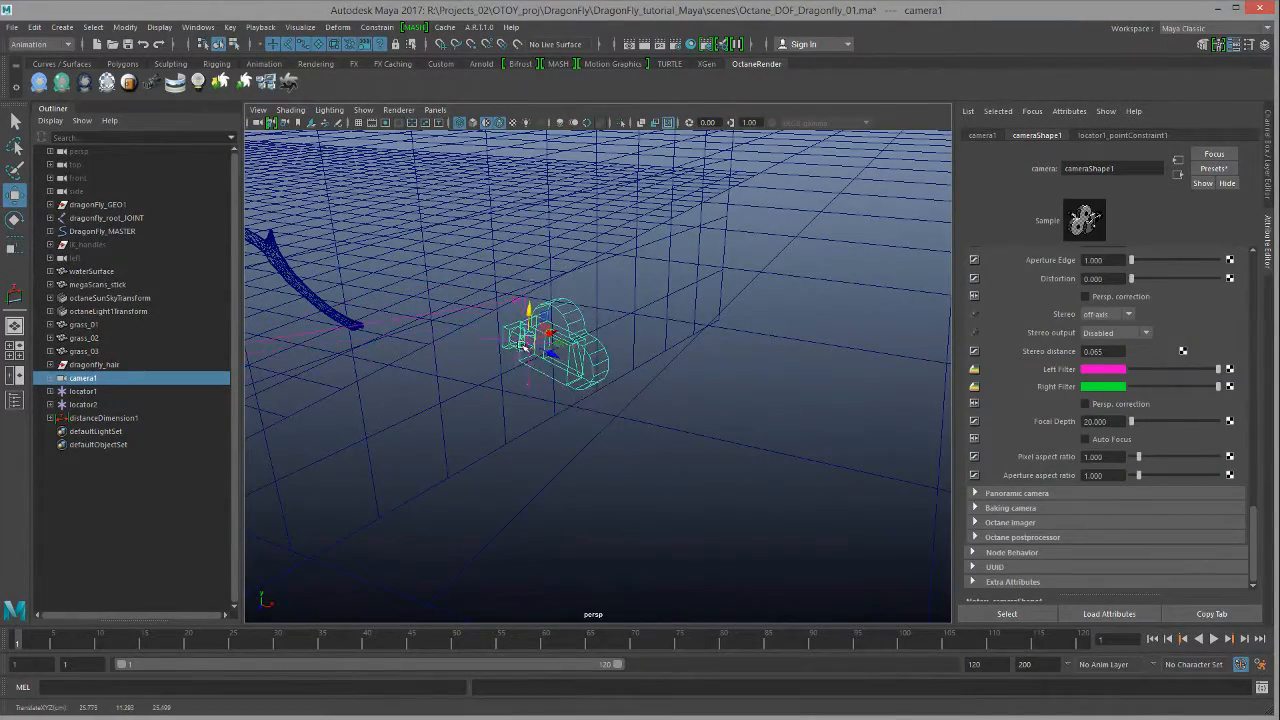
{"action": "left_click_drag", "start_coordinate": [528, 343], "coordinate": [558, 399]}
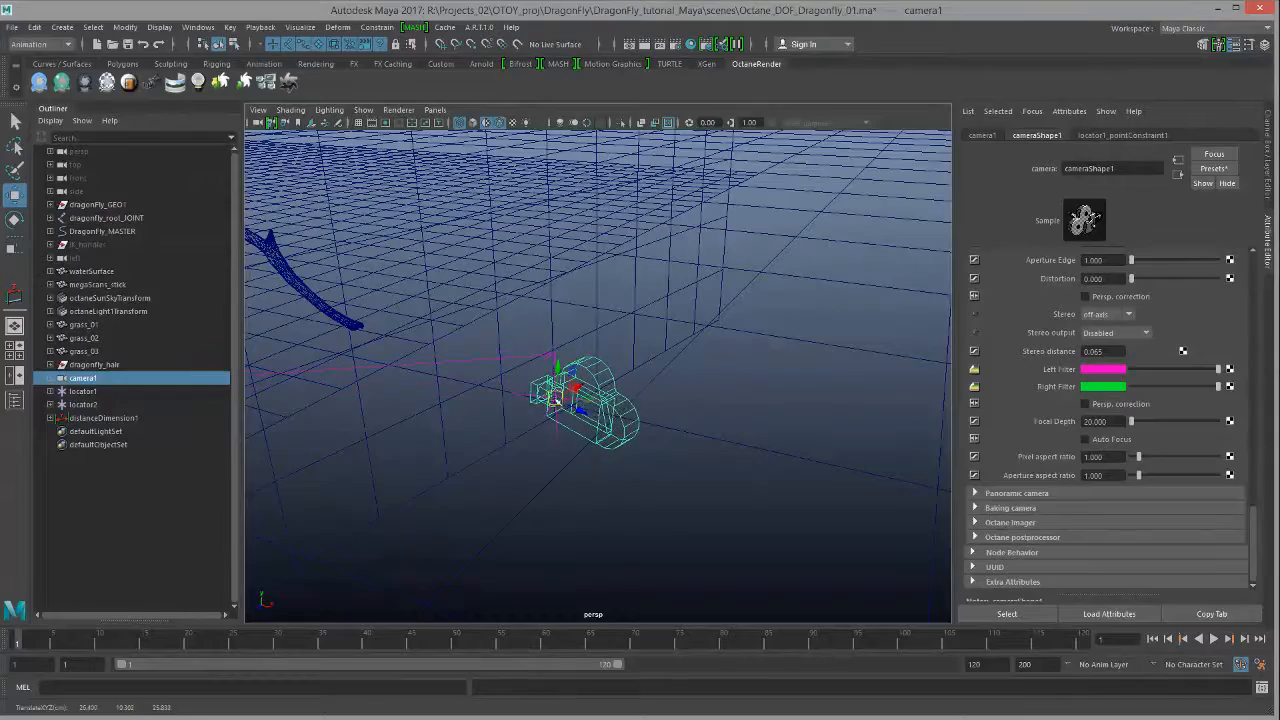
{"action": "right_click_drag", "start_coordinate": [632, 410], "coordinate": [415, 373], "text": "alt"}
{"action": "middle_click_drag", "start_coordinate": [415, 373], "coordinate": [565, 412], "text": "alt"}
{"action": "left_click_drag", "start_coordinate": [565, 412], "coordinate": [714, 480], "text": "alt"}
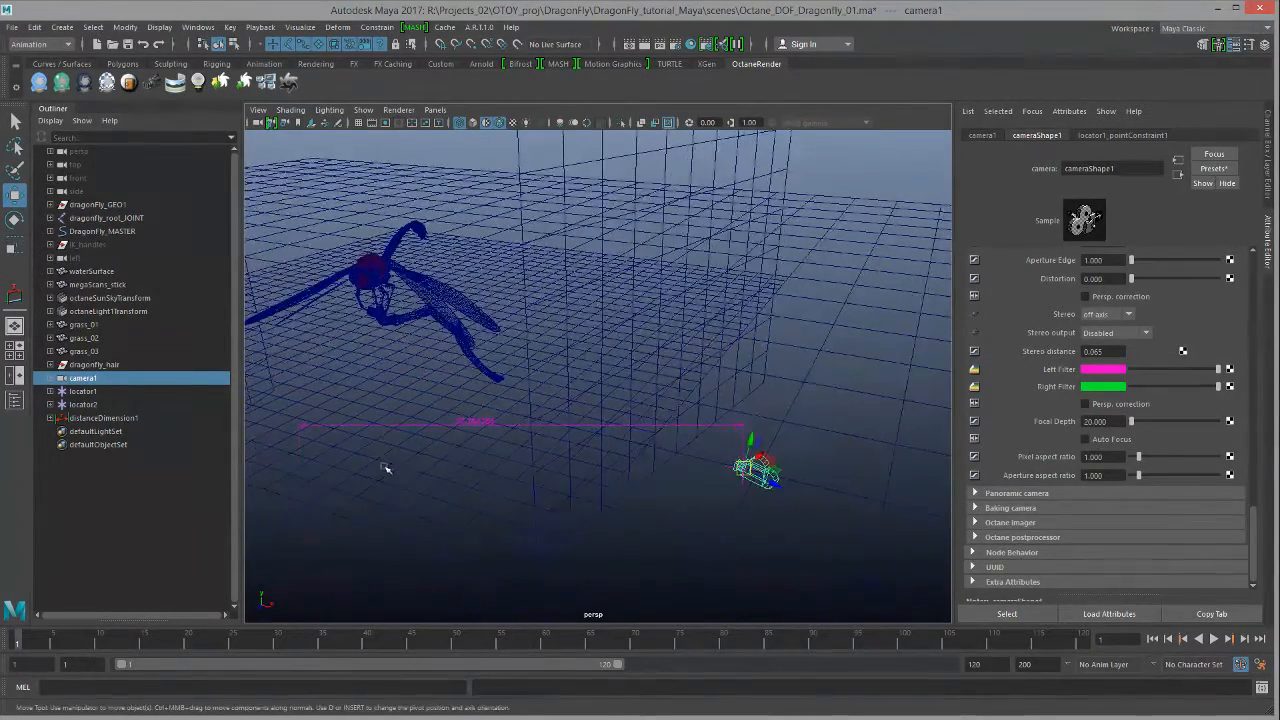
Step: Move locator2 up onto the dragonfly's head, framing it with F to line it up
{"action": "left_click", "coordinate": [84, 404]}
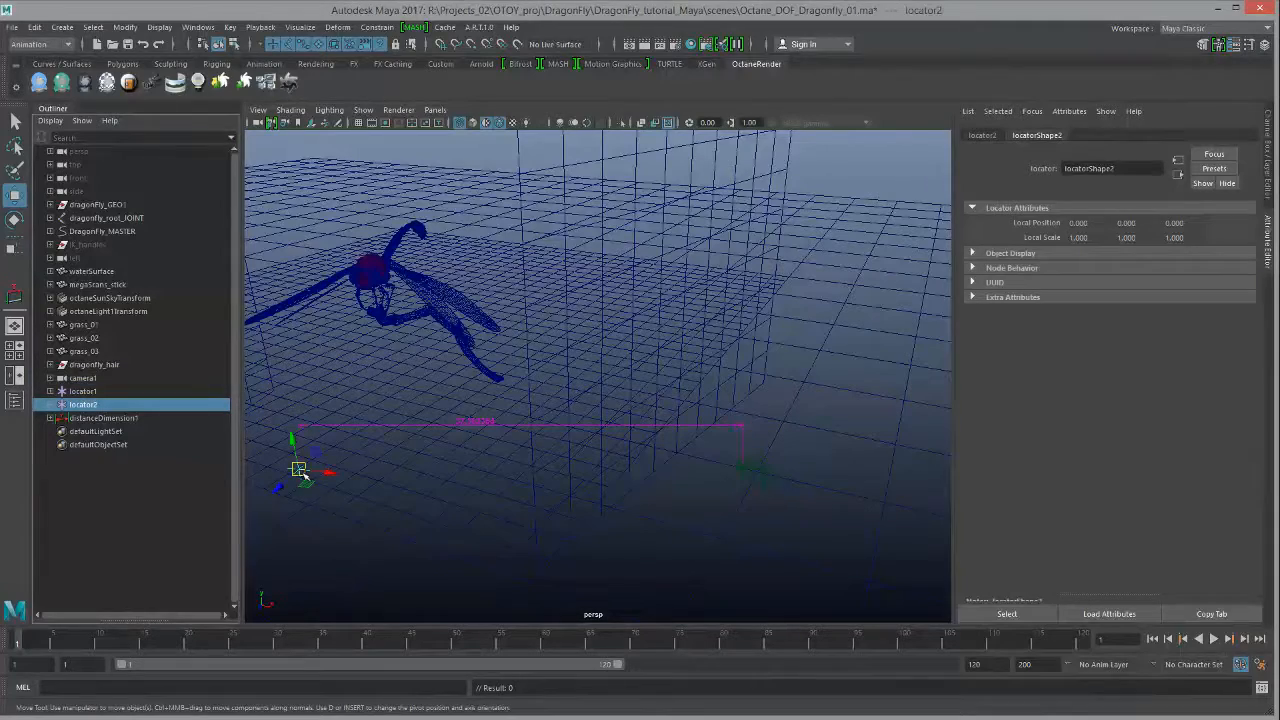
{"action": "left_click_drag", "start_coordinate": [292, 442], "coordinate": [272, 282]}
{"action": "middle_click_drag", "start_coordinate": [284, 342], "coordinate": [310, 380], "text": "alt"}
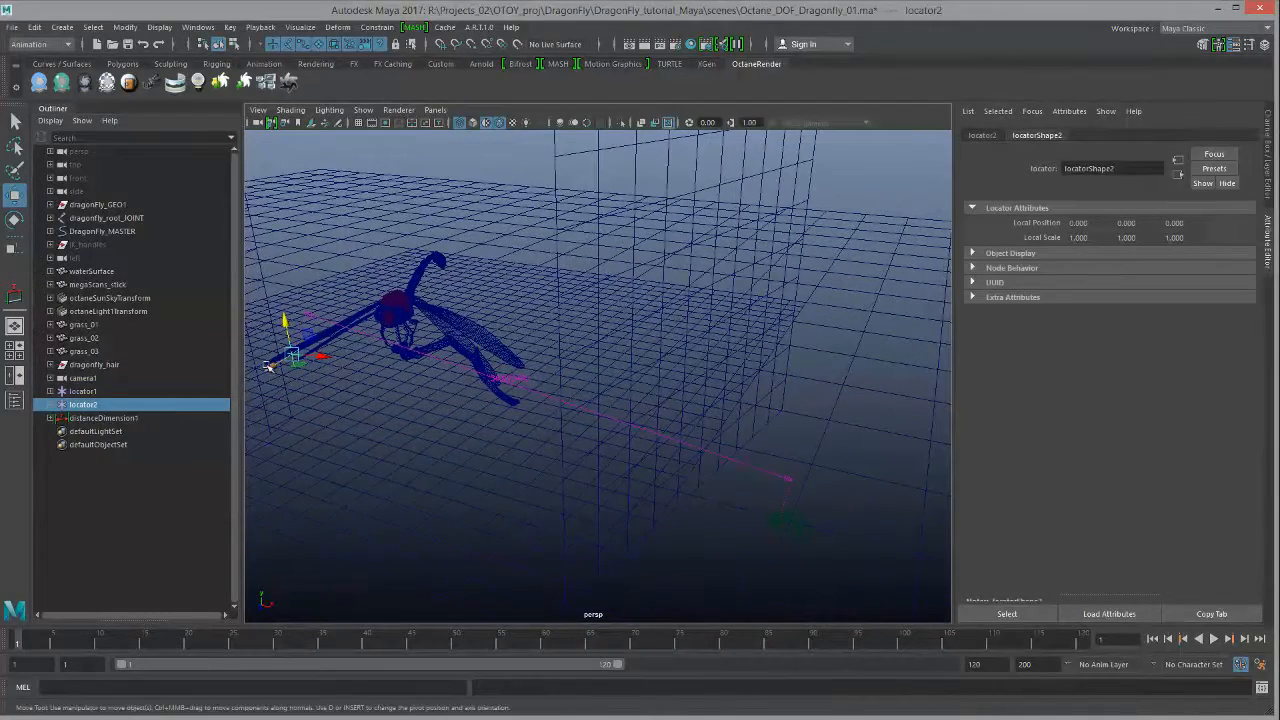
{"action": "left_click_drag", "start_coordinate": [269, 367], "coordinate": [366, 339]}
{"action": "mouse_move", "coordinate": [400, 276]}
{"action": "left_mouse_down"}
{"action": "mouse_move", "coordinate": [439, 311]}
{"action": "mouse_move", "coordinate": [380, 345]}
{"action": "mouse_move", "coordinate": [388, 286]}
{"action": "left_mouse_up"}
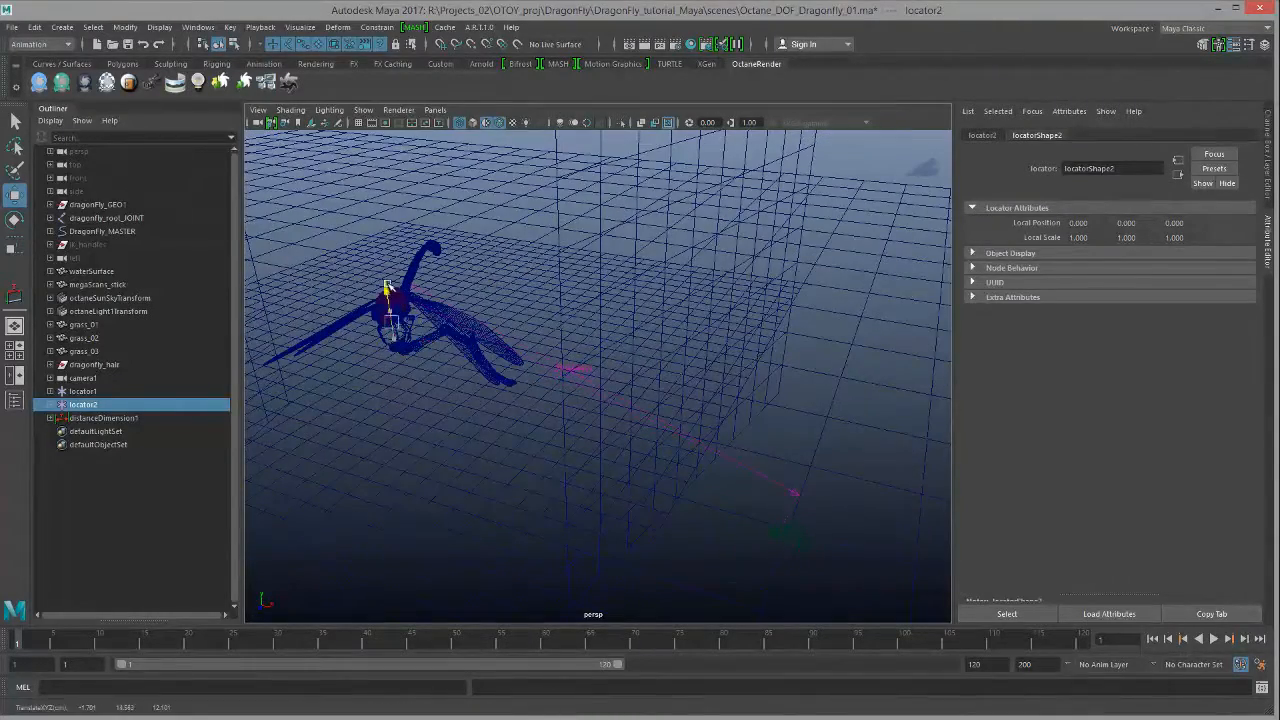
{"action": "right_click_drag", "start_coordinate": [374, 286], "coordinate": [386, 349], "text": "alt"}
{"action": "key", "text": "f"}
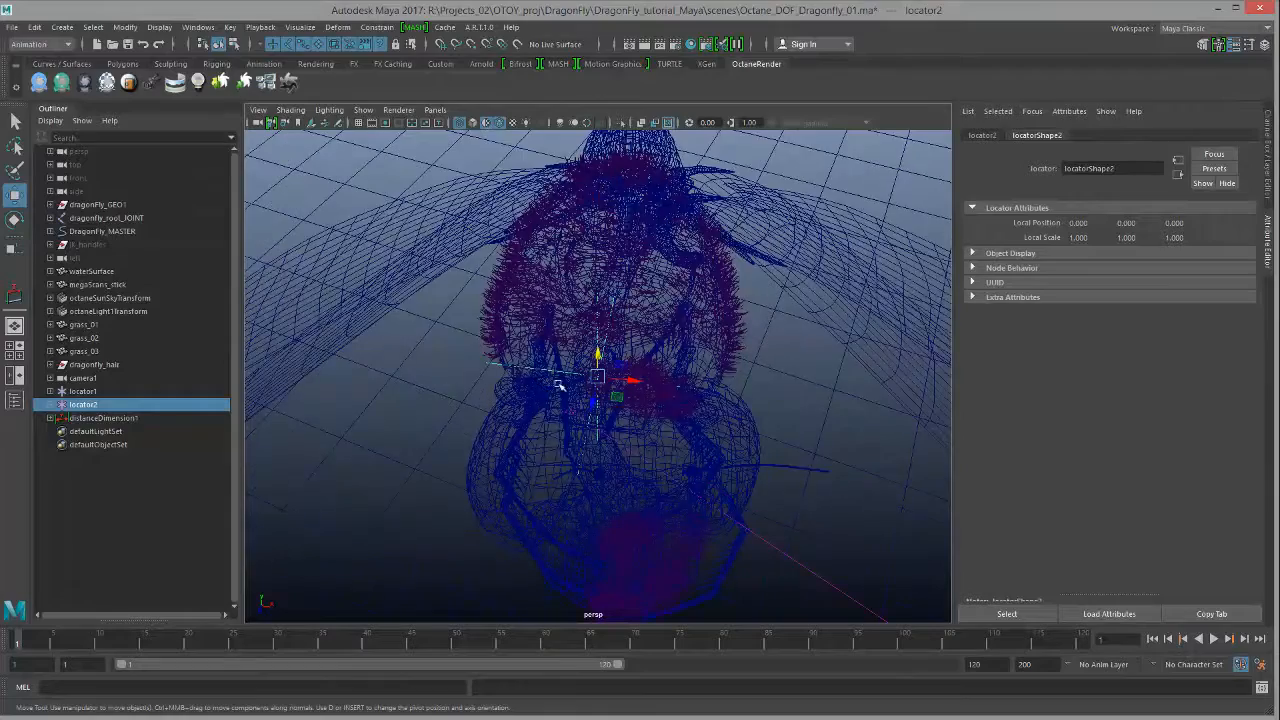
{"action": "left_click_drag", "start_coordinate": [559, 386], "coordinate": [717, 452], "text": "alt"}
{"action": "left_click_drag", "start_coordinate": [837, 491], "coordinate": [747, 462], "text": "alt"}
{"action": "right_click_drag", "start_coordinate": [747, 462], "coordinate": [696, 446], "text": "alt"}
Step: Open the Connection Editor from Windows > General Editors and move it higher
{"action": "left_click", "coordinate": [198, 27]}
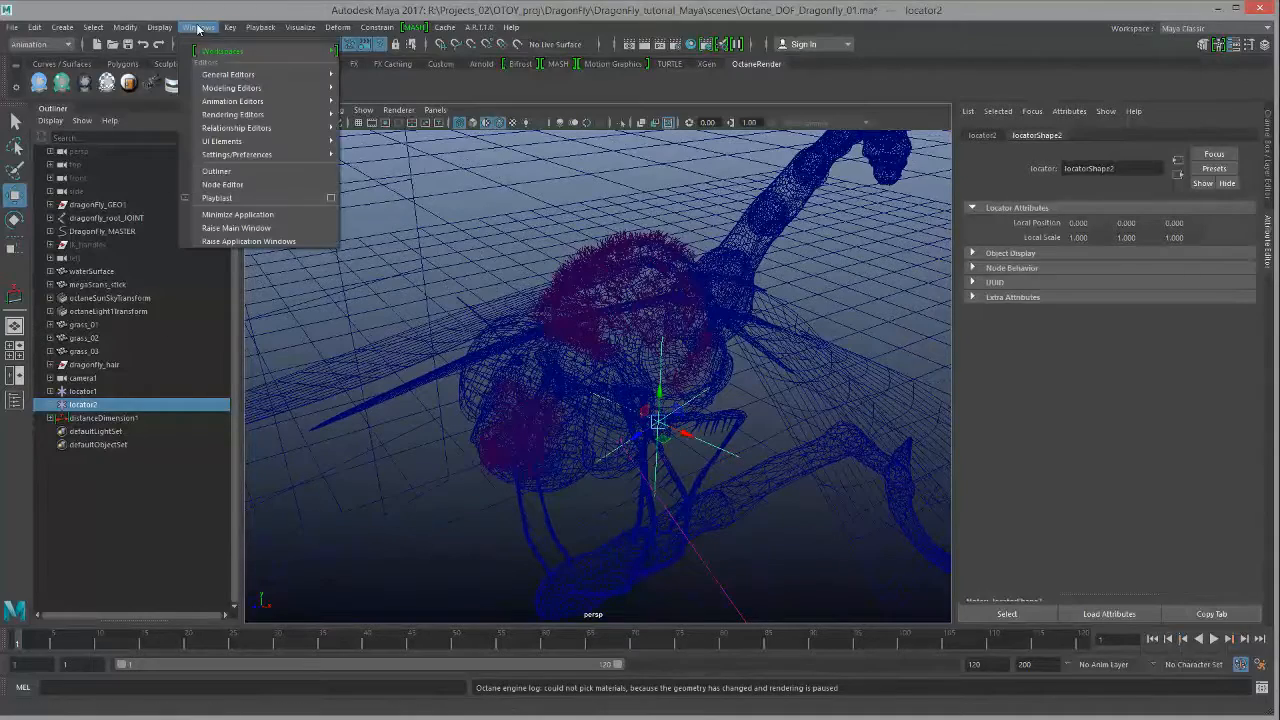
{"action": "mouse_move", "coordinate": [300, 74]}
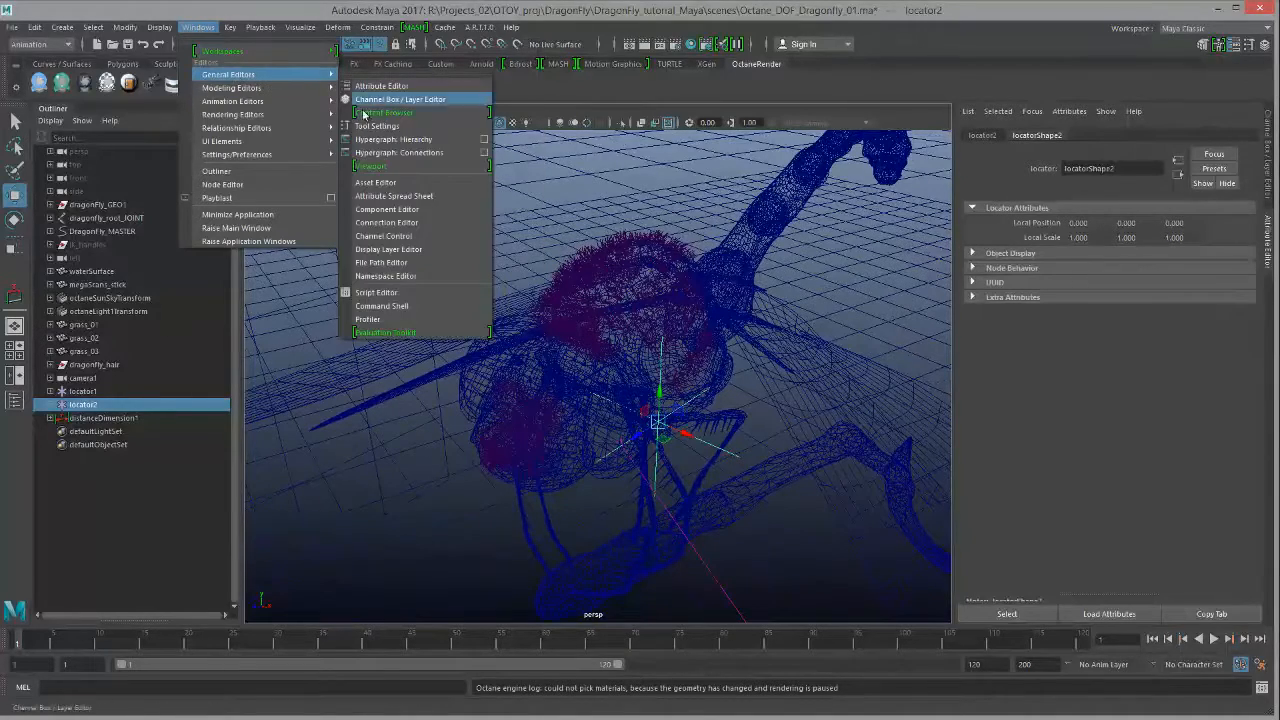
{"action": "left_click", "coordinate": [400, 222]}
{"action": "left_click_drag", "start_coordinate": [543, 285], "coordinate": [543, 190]}
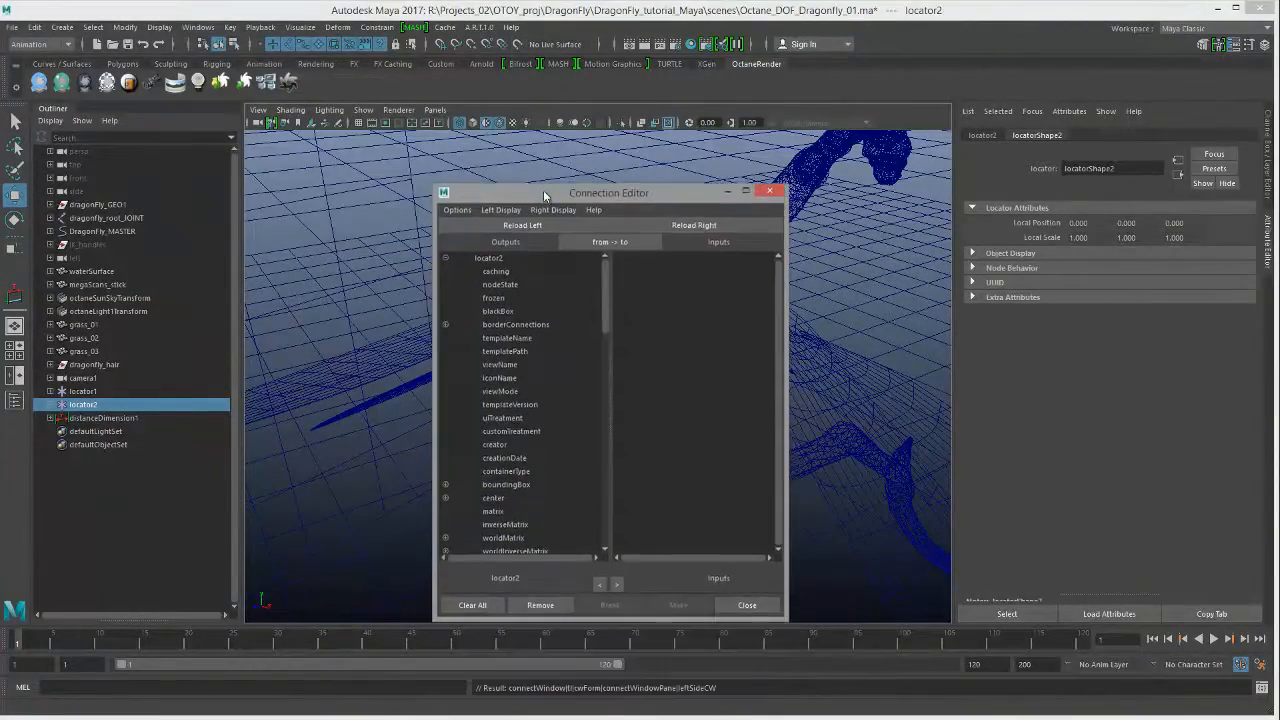
Step: Load distanceDimensionShape1 on the left and pick its distance attribute as the output
{"action": "left_click", "coordinate": [50, 418]}
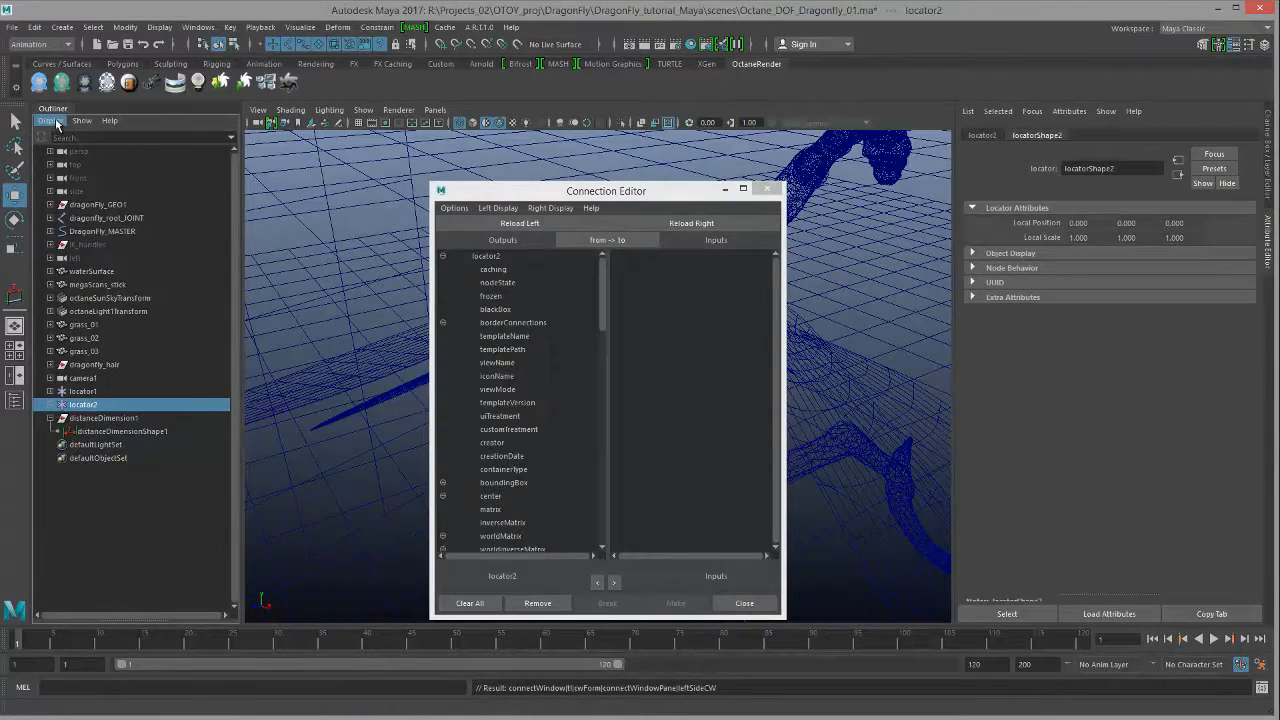
{"action": "left_click", "coordinate": [50, 121]}
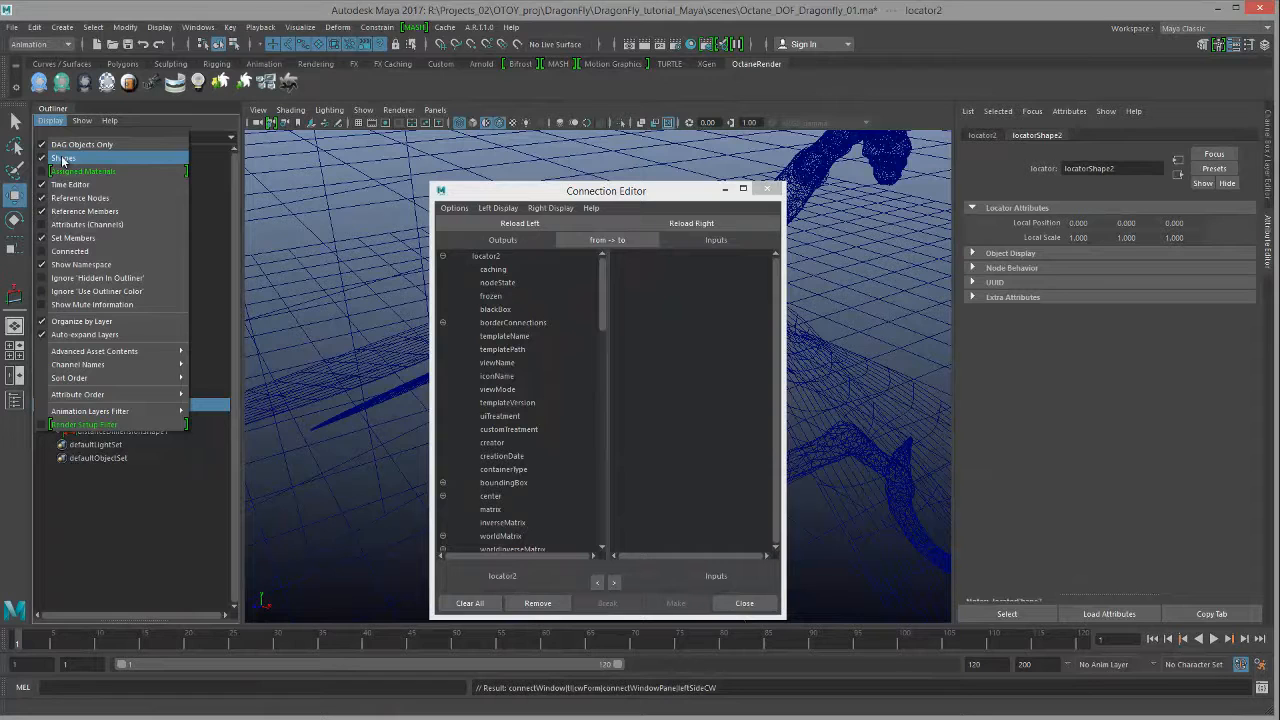
{"action": "left_click", "coordinate": [47, 121]}
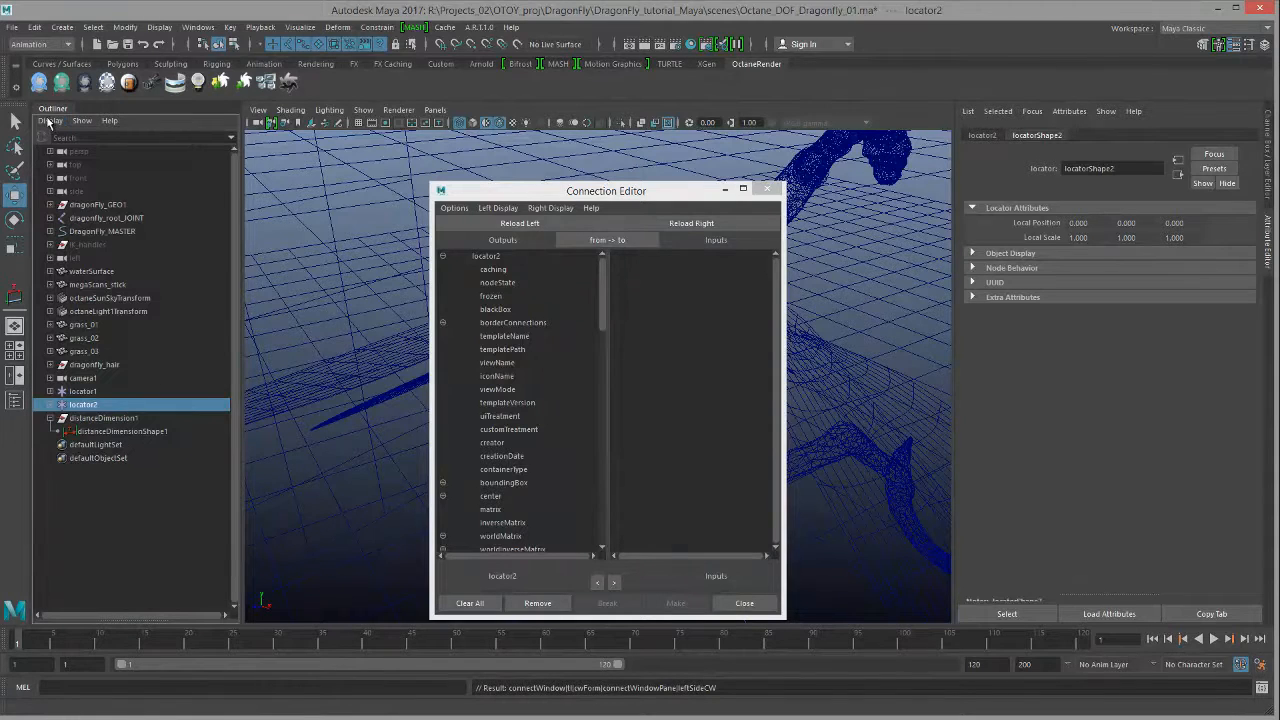
{"action": "left_click", "coordinate": [132, 430]}
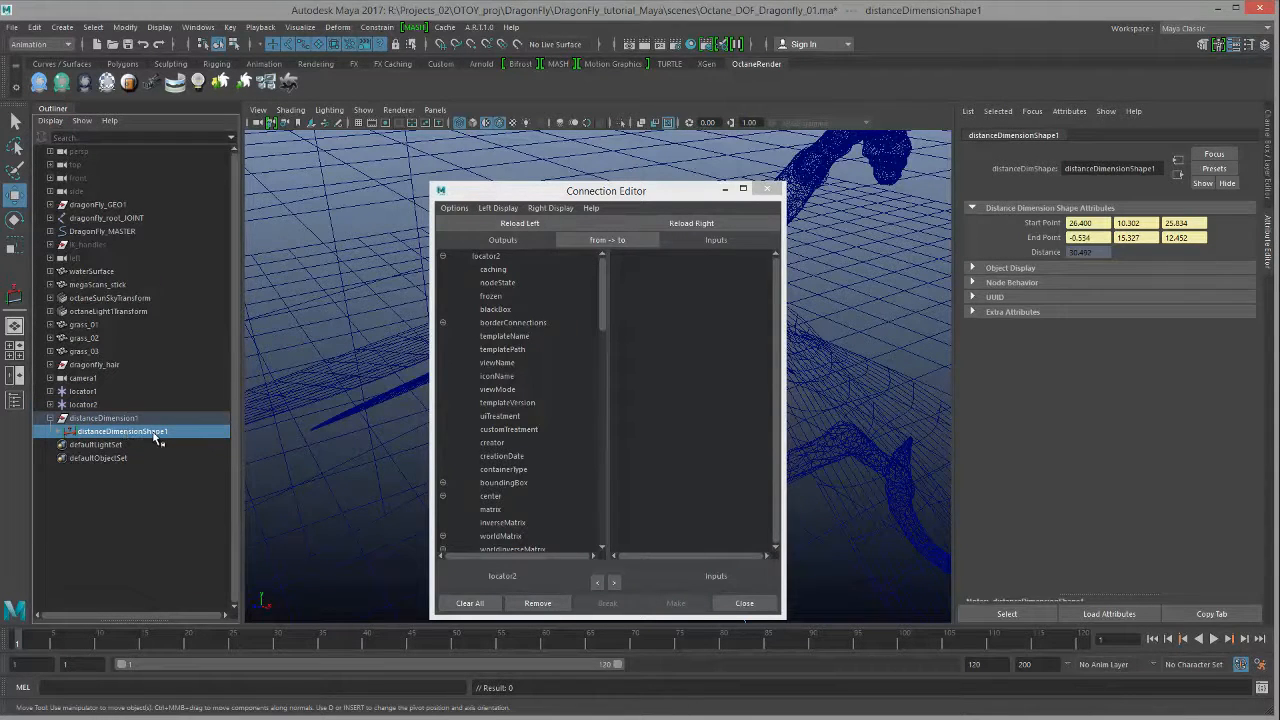
{"action": "left_click", "coordinate": [508, 224]}
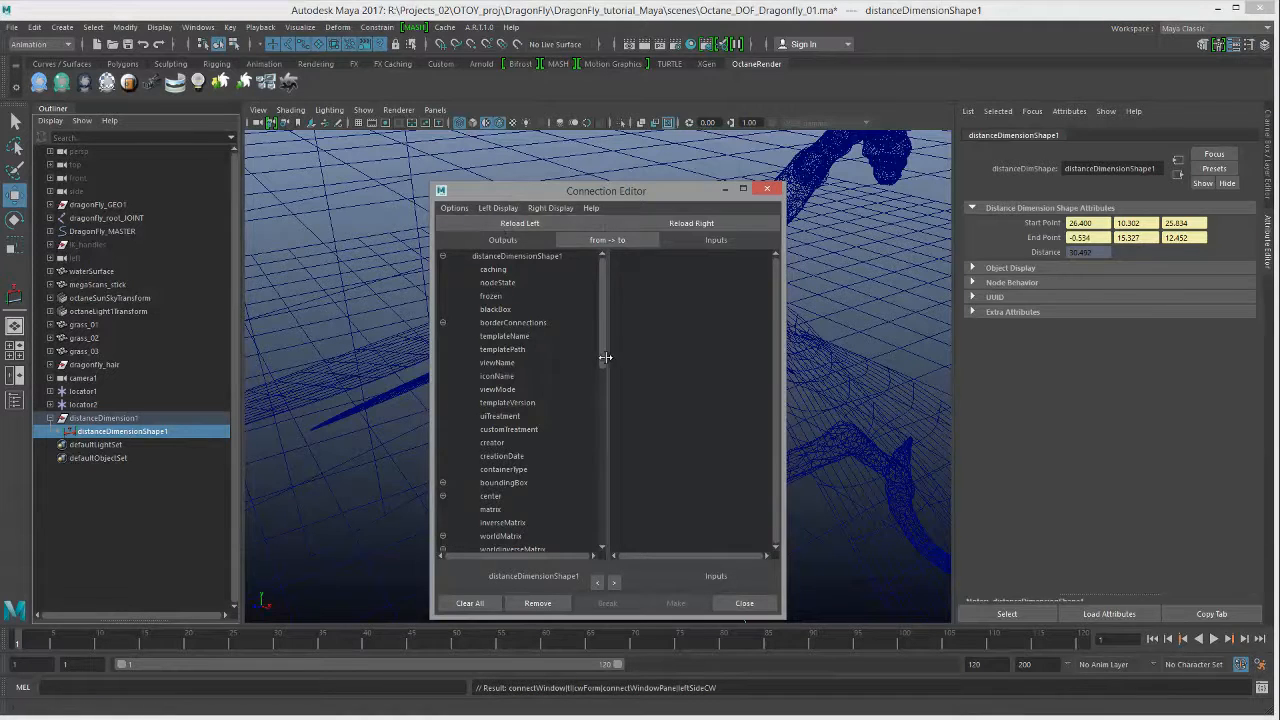
{"action": "left_click_drag", "start_coordinate": [602, 342], "coordinate": [584, 589]}
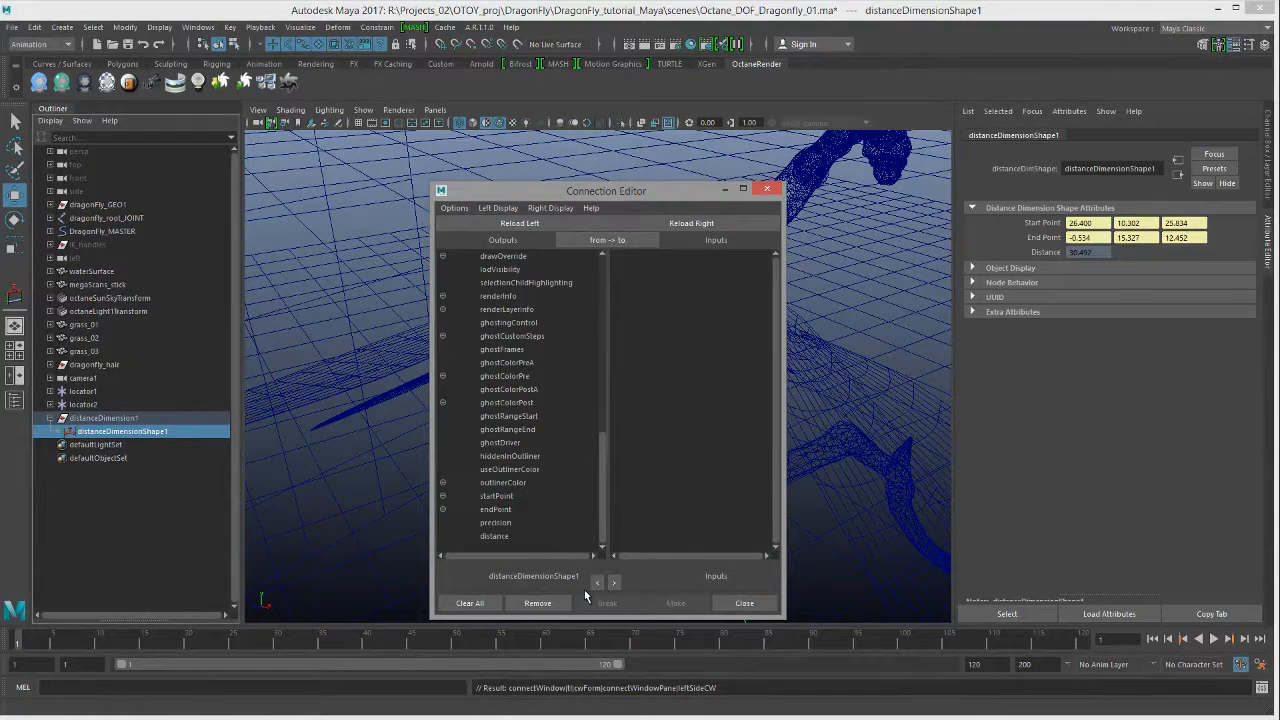
{"action": "left_click", "coordinate": [493, 537]}
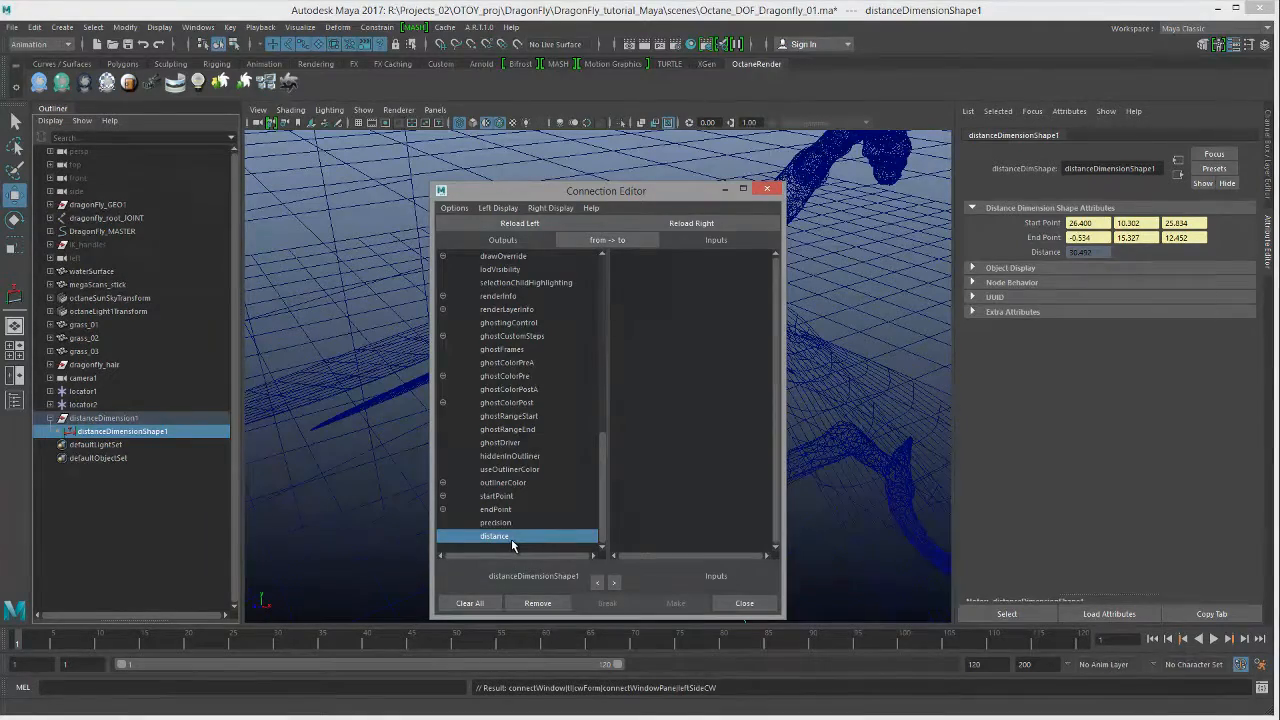
Step: Frame the dragonfly and distance measure, then select cameraShape1 under camera1 in the outliner
{"action": "left_click_drag", "start_coordinate": [612, 191], "coordinate": [958, 203]}
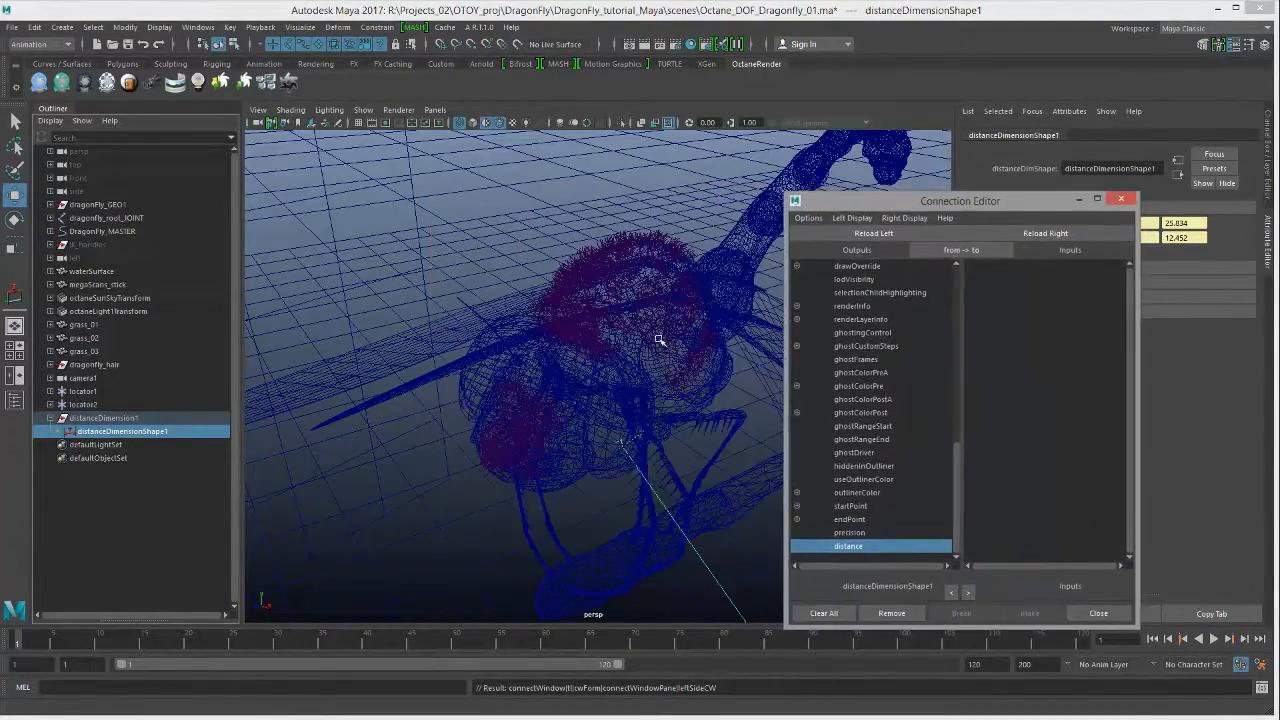
{"action": "middle_click_drag", "start_coordinate": [654, 473], "coordinate": [506, 320], "text": "alt"}
{"action": "right_click_drag", "start_coordinate": [506, 320], "coordinate": [426, 349], "text": "alt"}
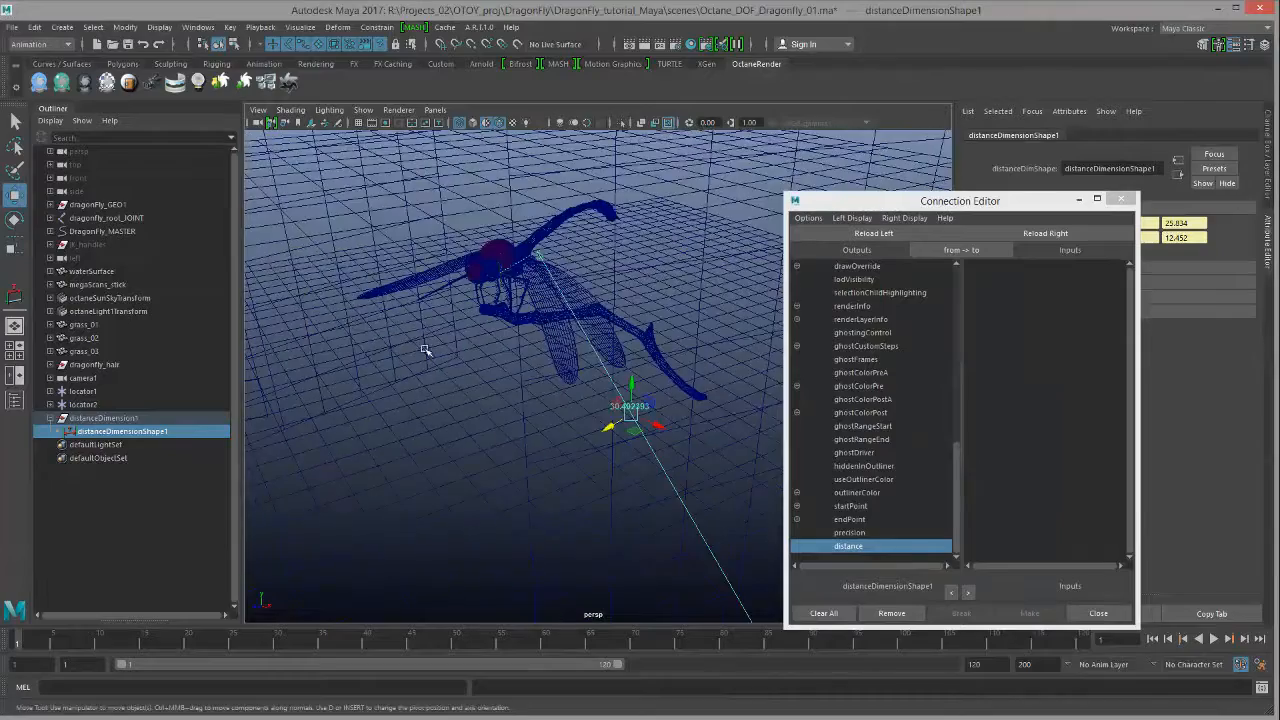
{"action": "left_click_drag", "start_coordinate": [426, 349], "coordinate": [379, 343], "text": "alt"}
{"action": "right_click_drag", "start_coordinate": [379, 343], "coordinate": [471, 408], "text": "alt"}
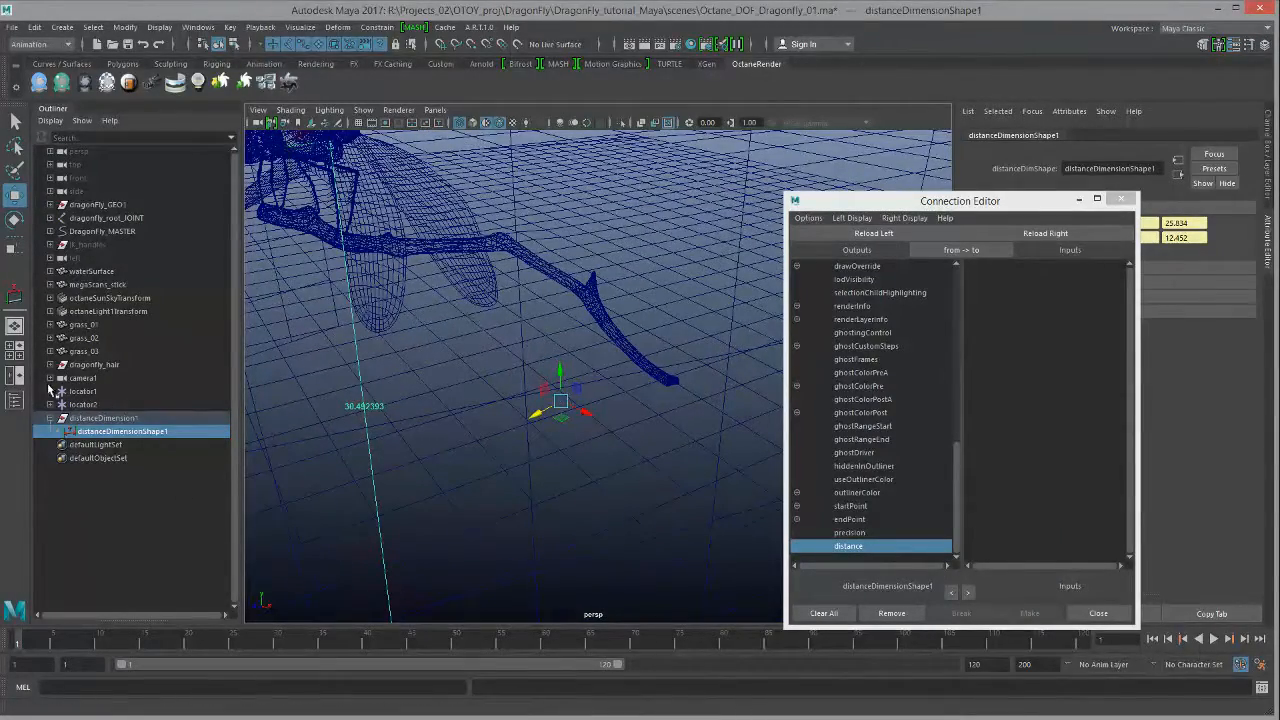
{"action": "left_click", "coordinate": [50, 379]}
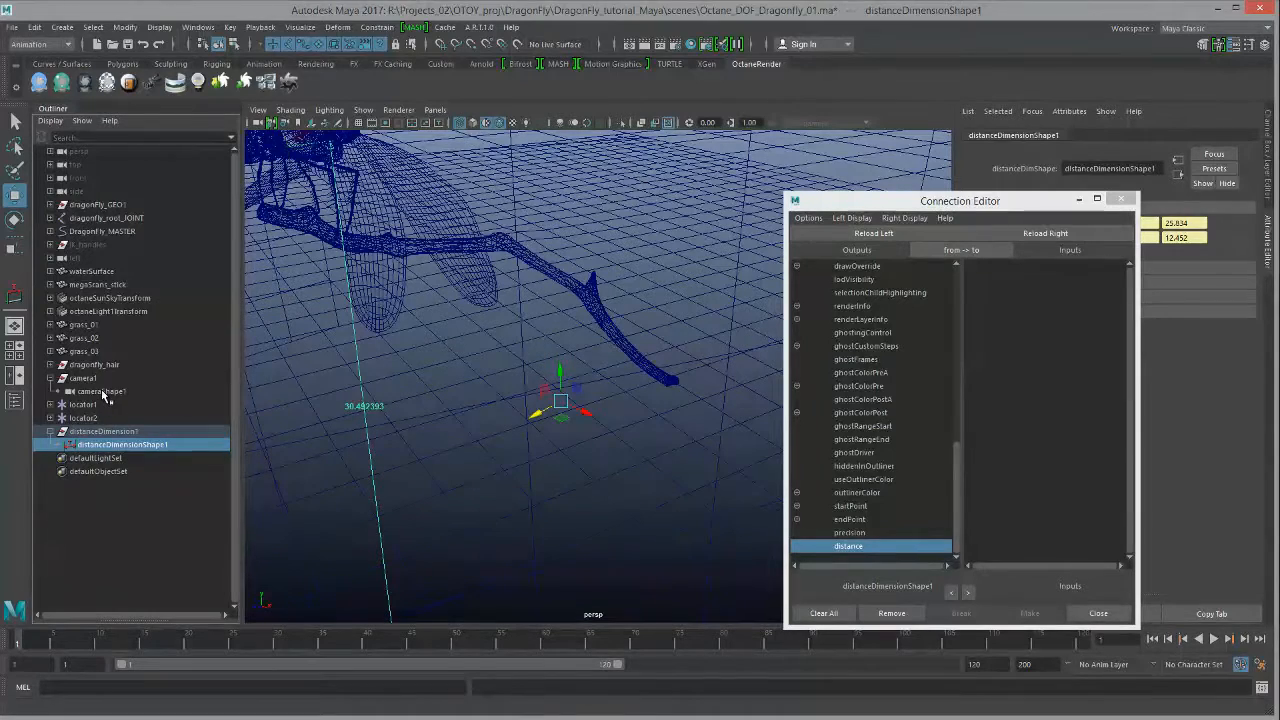
{"action": "left_click", "coordinate": [102, 392]}
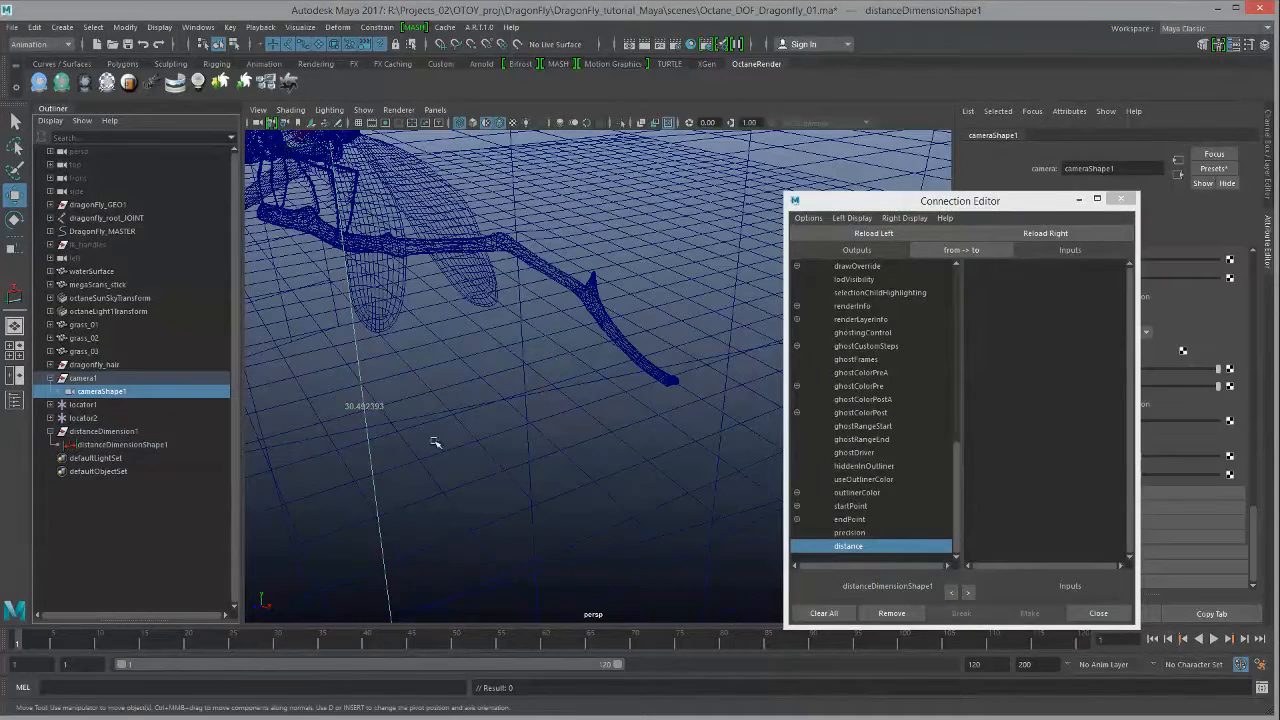
Step: Load cameraShape1 on the right, connect distance to octFocalDepth (30.492), and close the editor
{"action": "left_click", "coordinate": [1058, 233]}
{"action": "left_click_drag", "start_coordinate": [1018, 202], "coordinate": [580, 133]}
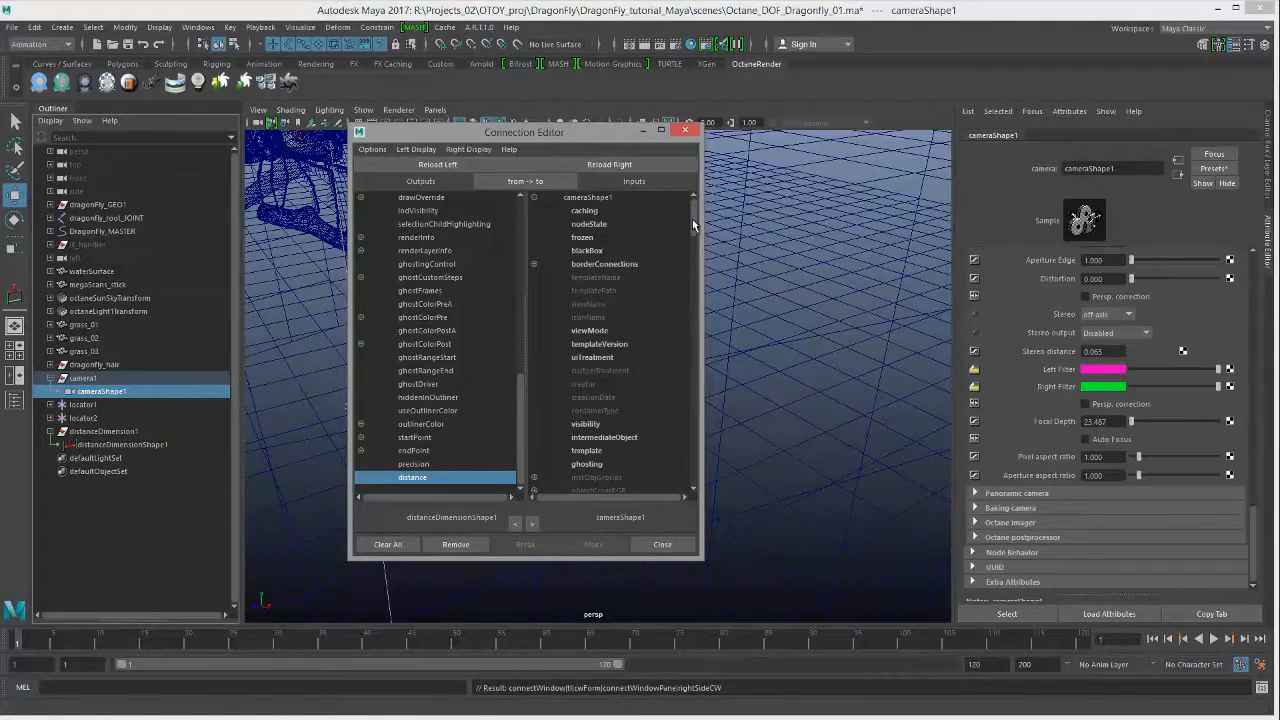
{"action": "left_click_drag", "start_coordinate": [692, 219], "coordinate": [669, 395]}
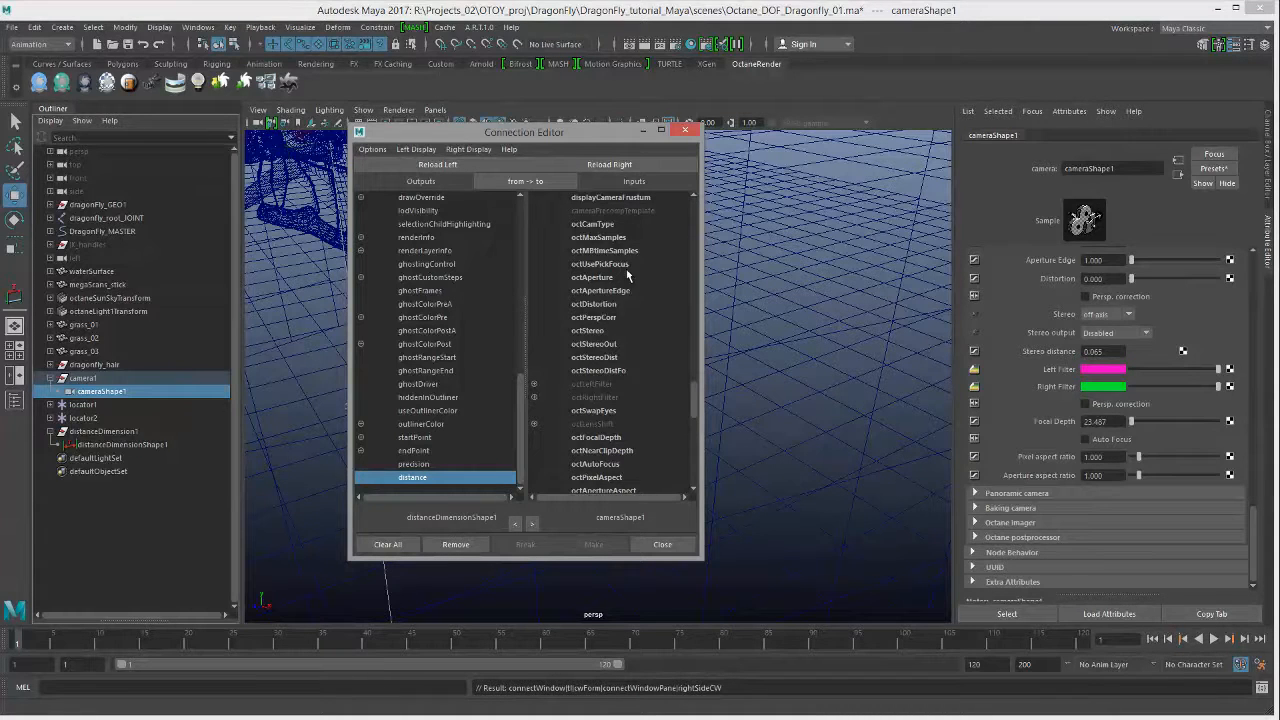
{"action": "left_click", "coordinate": [598, 437]}
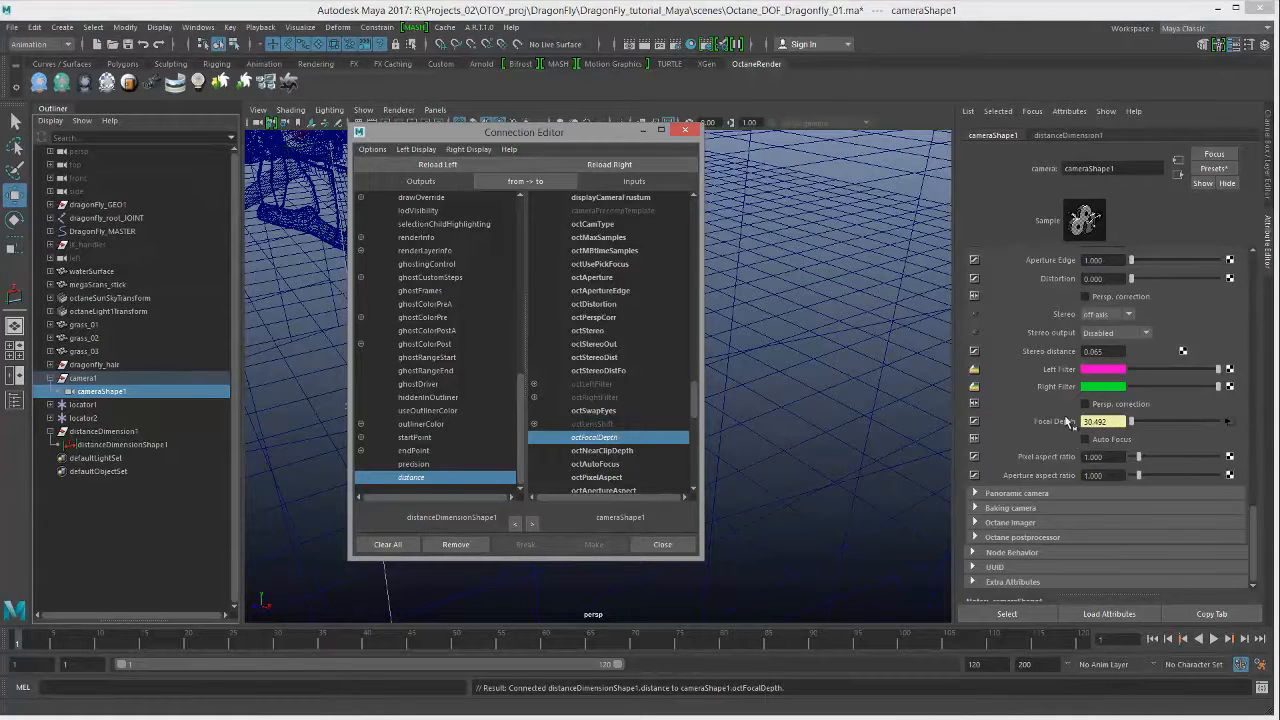
{"action": "left_click", "coordinate": [685, 133]}
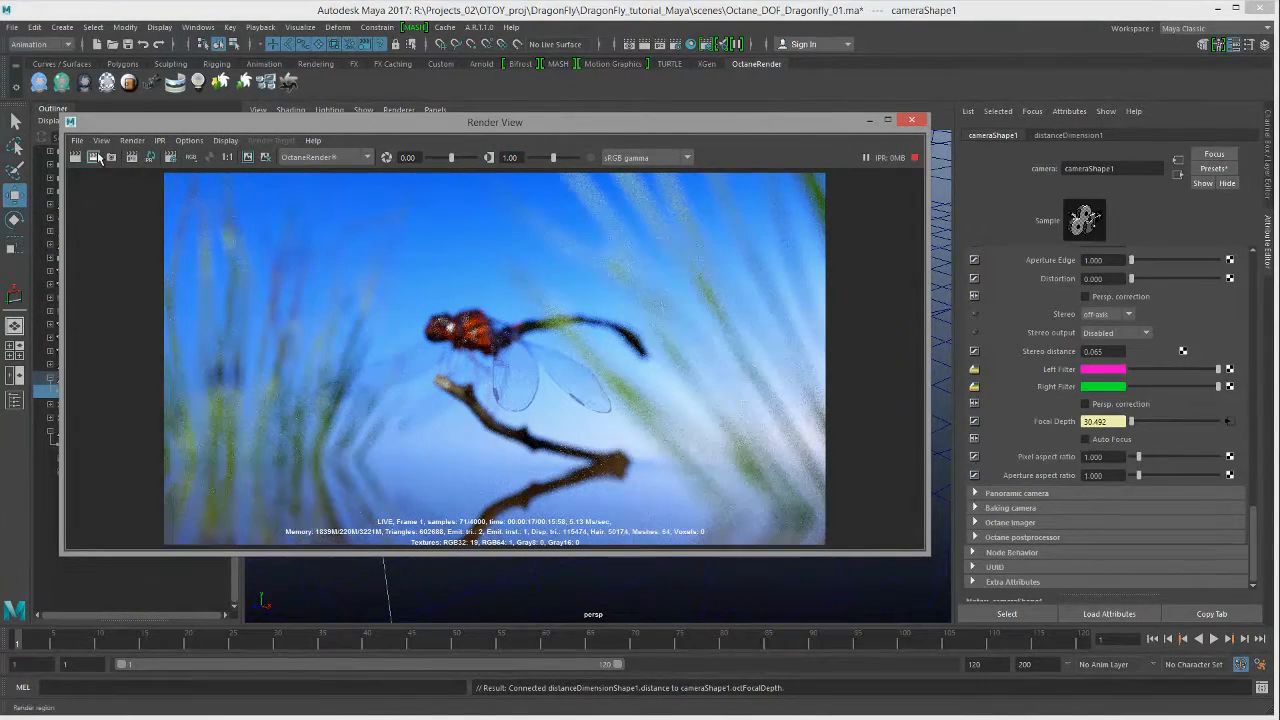
Step: Restart the Octane IPR render and drag locator2 from the stem tip onto the dragonfly's body
{"action": "left_click", "coordinate": [133, 158]}
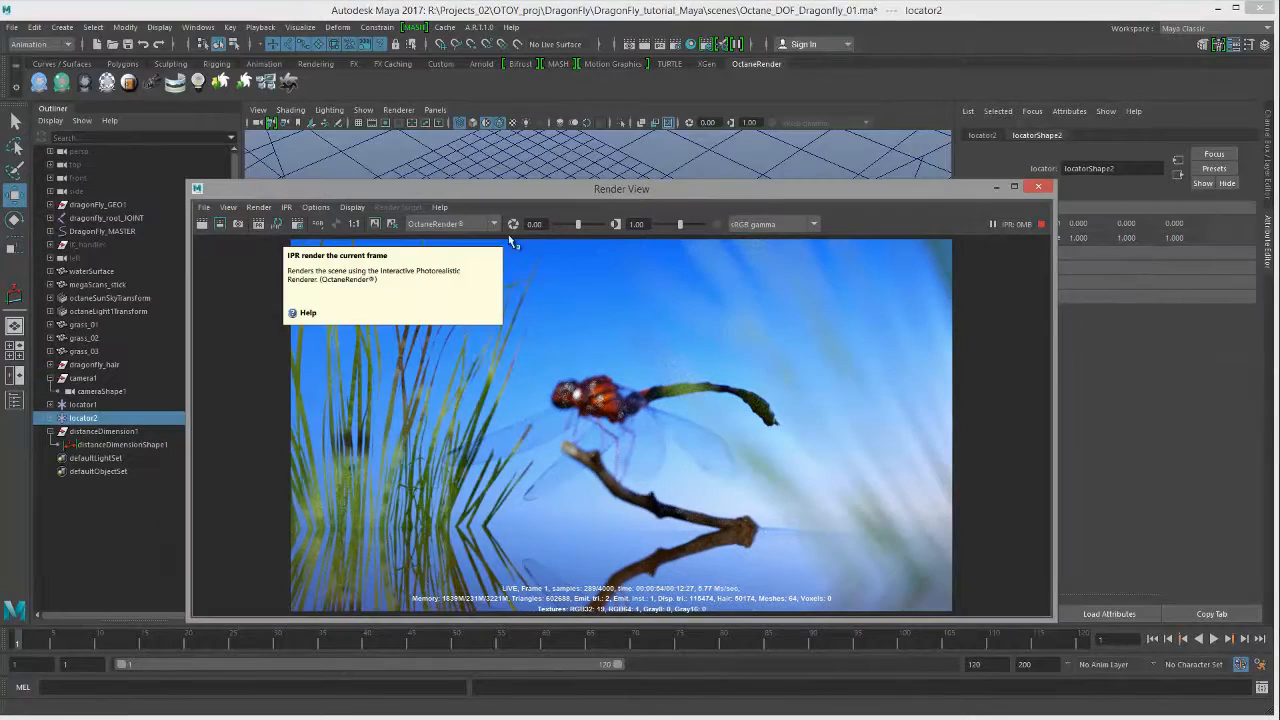
{"action": "left_click_drag", "start_coordinate": [693, 188], "coordinate": [816, 158]}
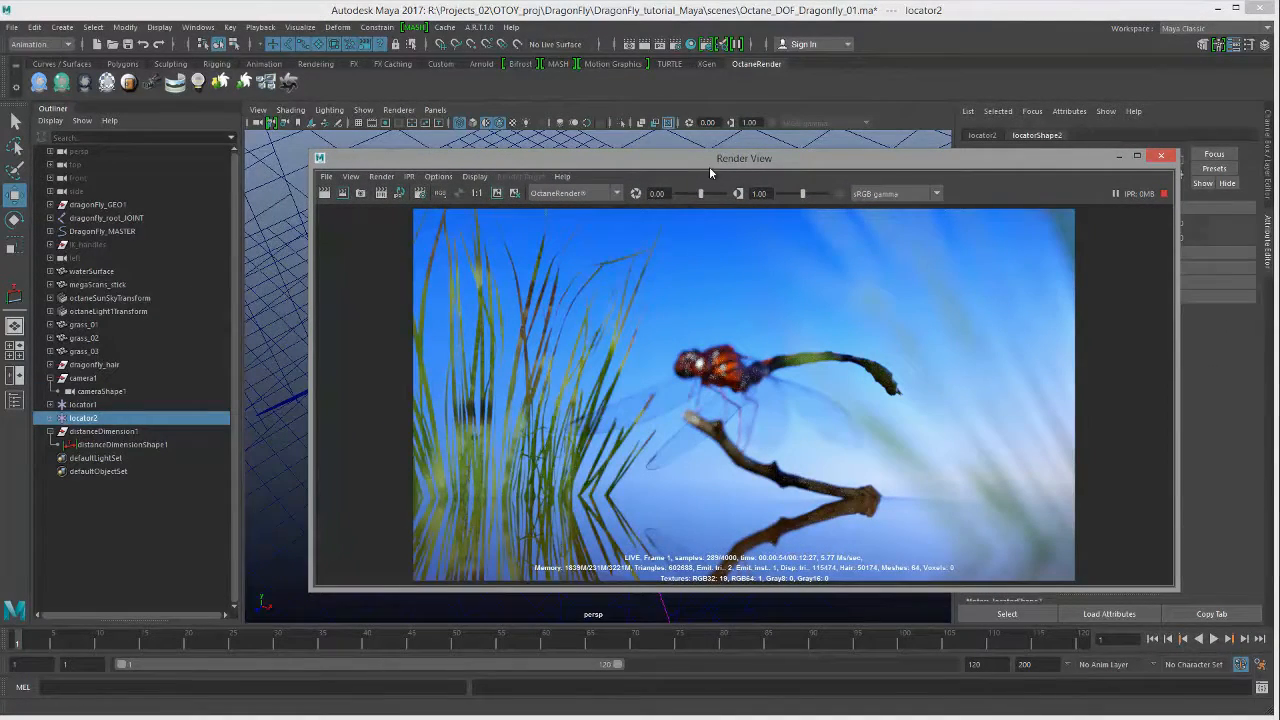
{"action": "left_click_drag", "start_coordinate": [696, 161], "coordinate": [701, 451]}
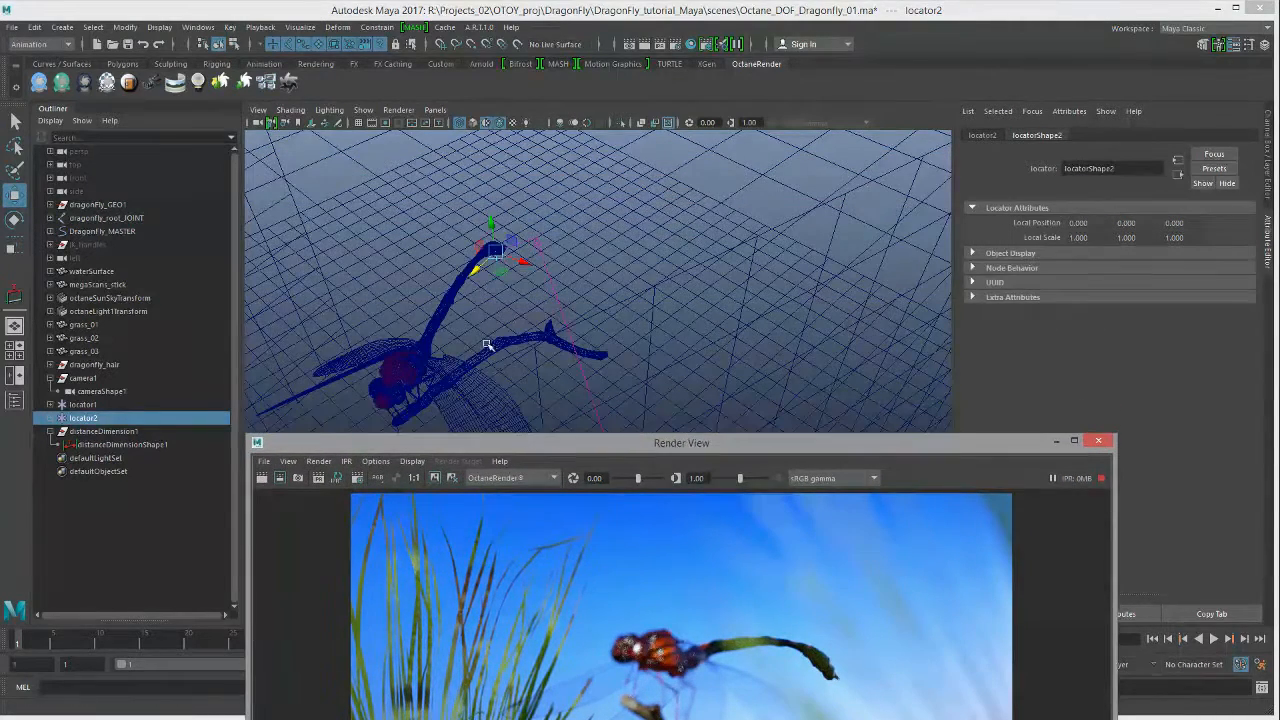
{"action": "left_click_drag", "start_coordinate": [474, 270], "coordinate": [415, 402]}
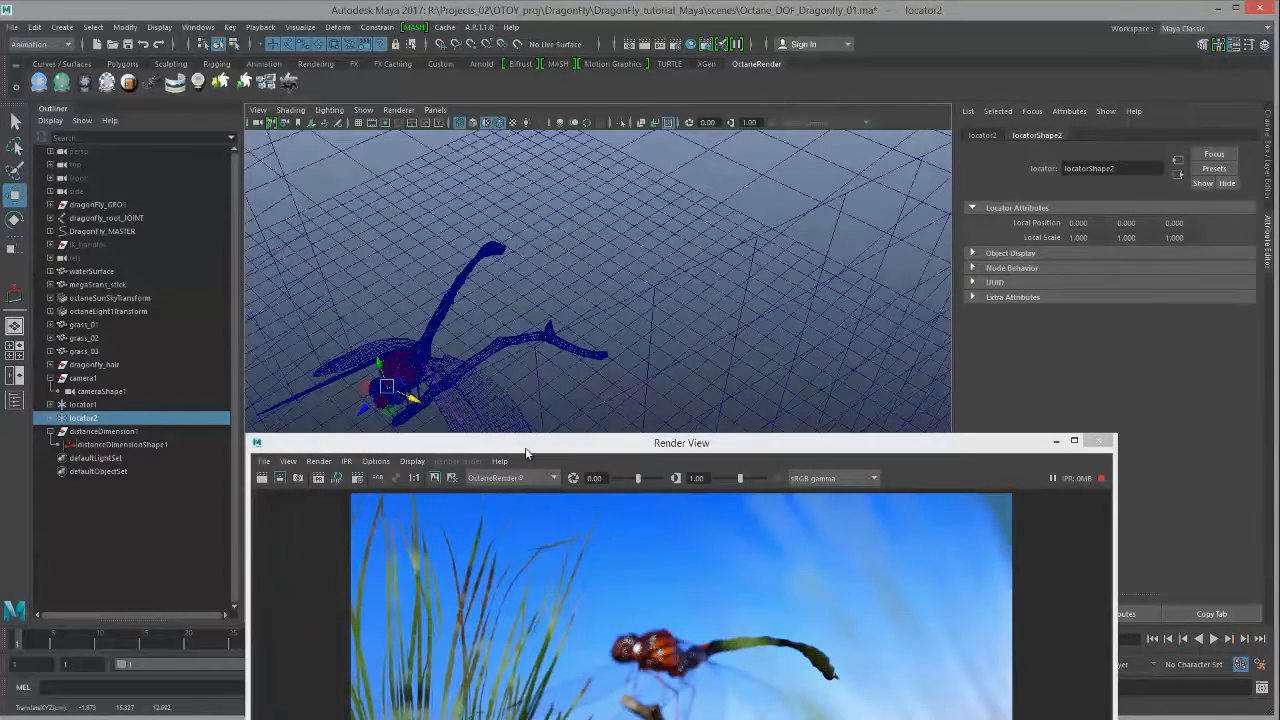
{"action": "left_click_drag", "start_coordinate": [524, 446], "coordinate": [563, 164]}
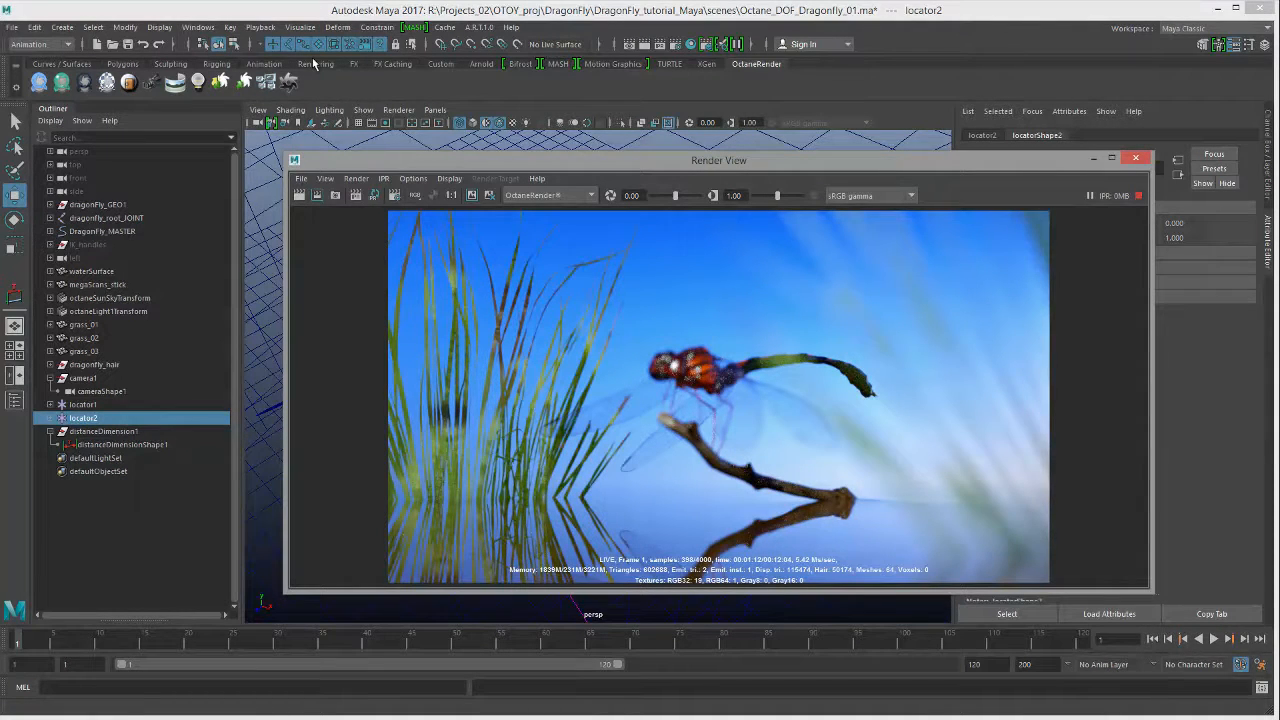
Step: In Render Settings' OctaneRender tab, set Additional > Scale to 0.1 and redo the IPR render
{"action": "left_click", "coordinate": [204, 29]}
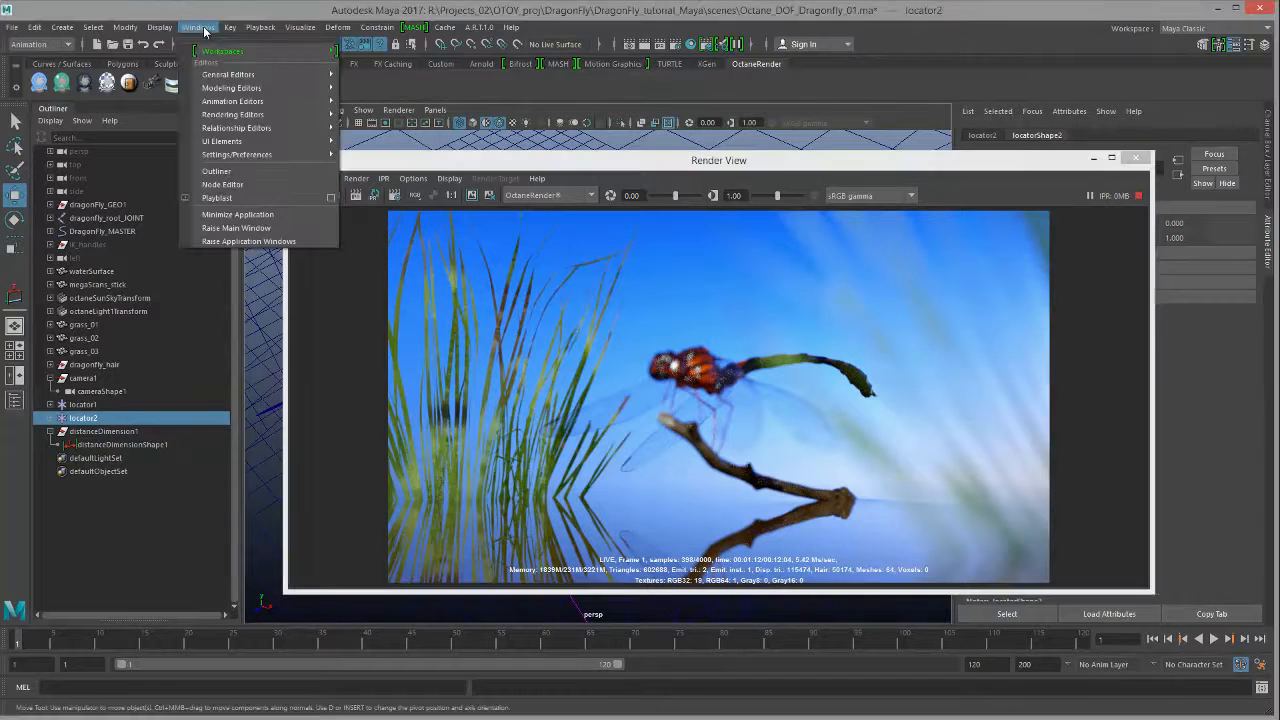
{"action": "mouse_move", "coordinate": [265, 114]}
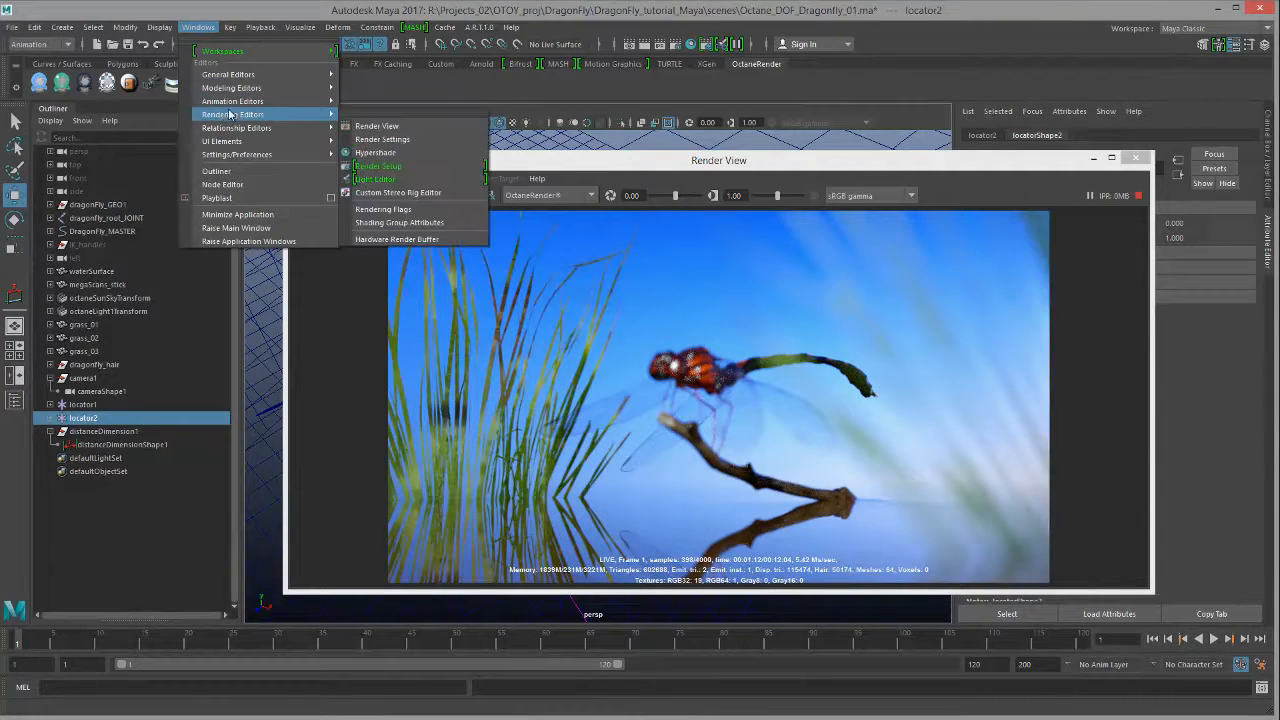
{"action": "left_click", "coordinate": [382, 127]}
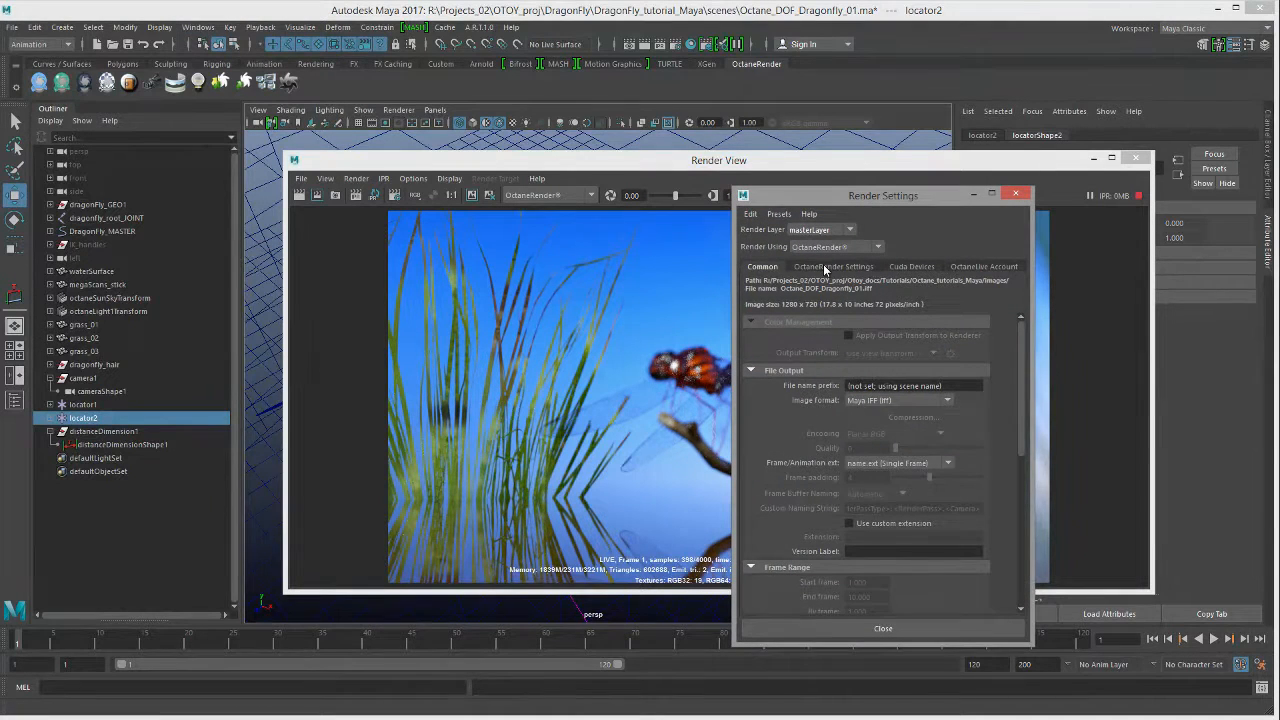
{"action": "left_click", "coordinate": [825, 268]}
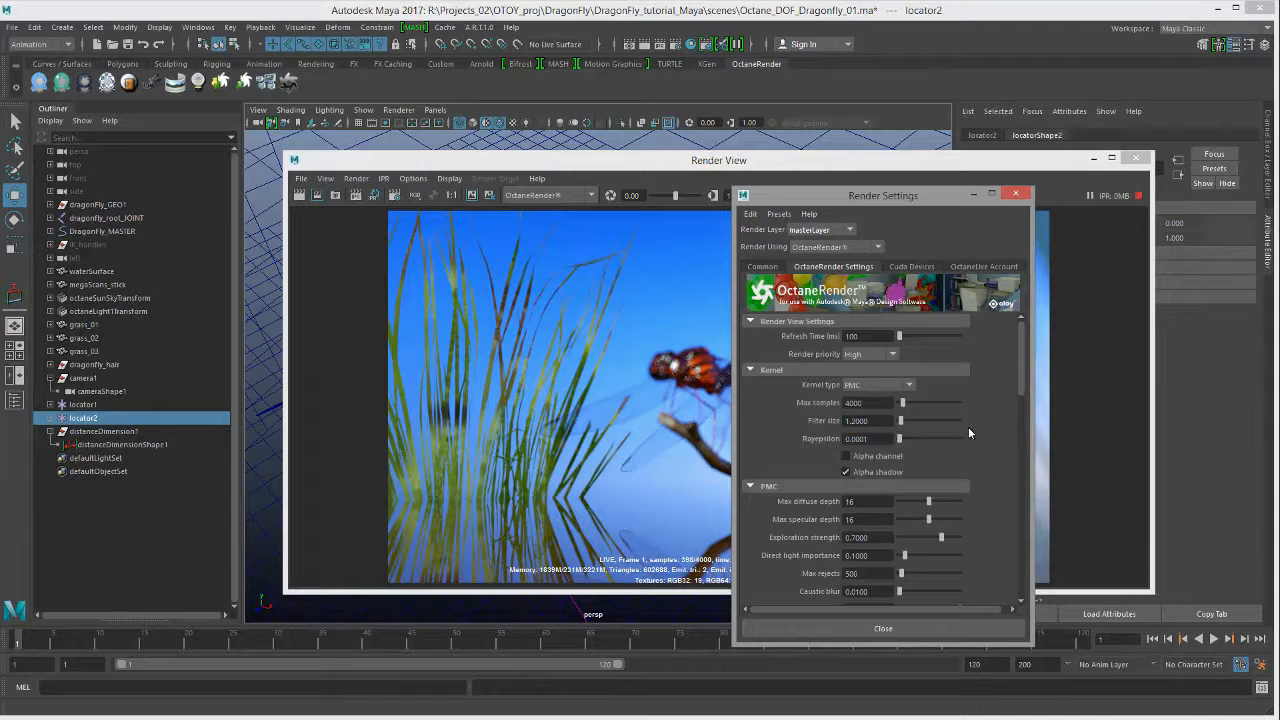
{"action": "scroll", "coordinate": [966, 440], "scroll_direction": "down", "scroll_amount": 10}
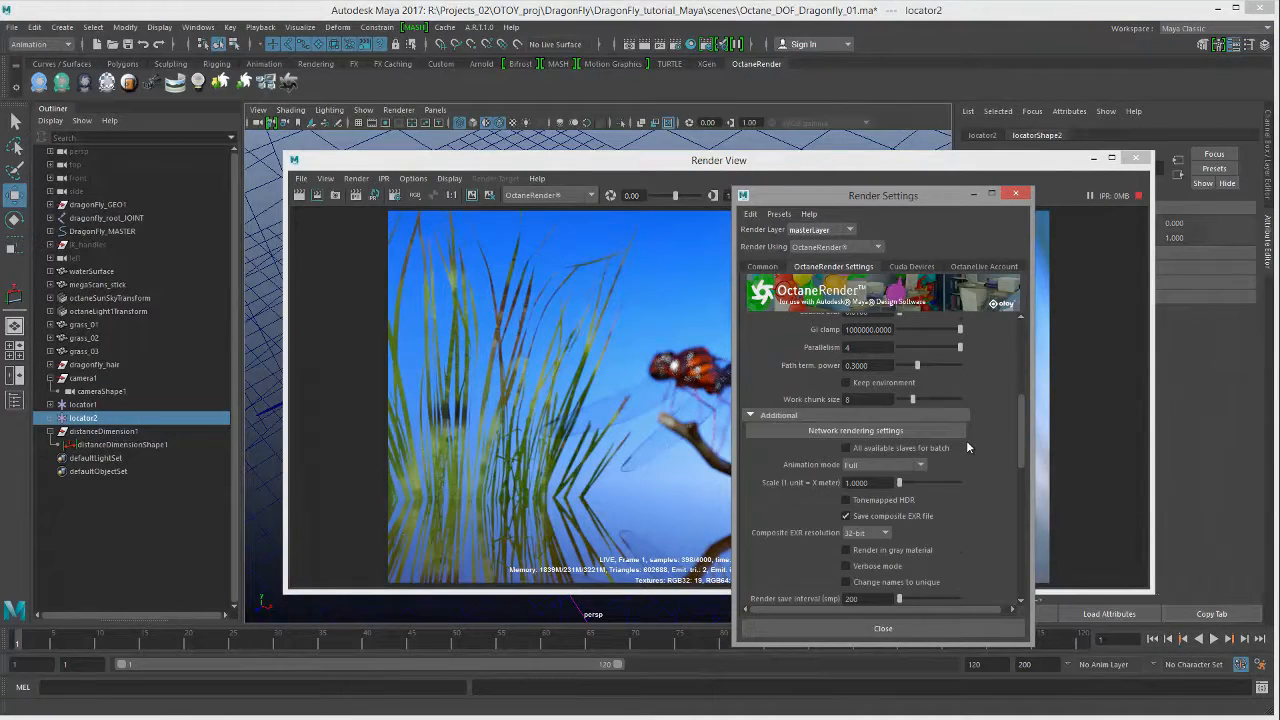
{"action": "scroll", "coordinate": [904, 453], "scroll_direction": "down", "scroll_amount": 2}
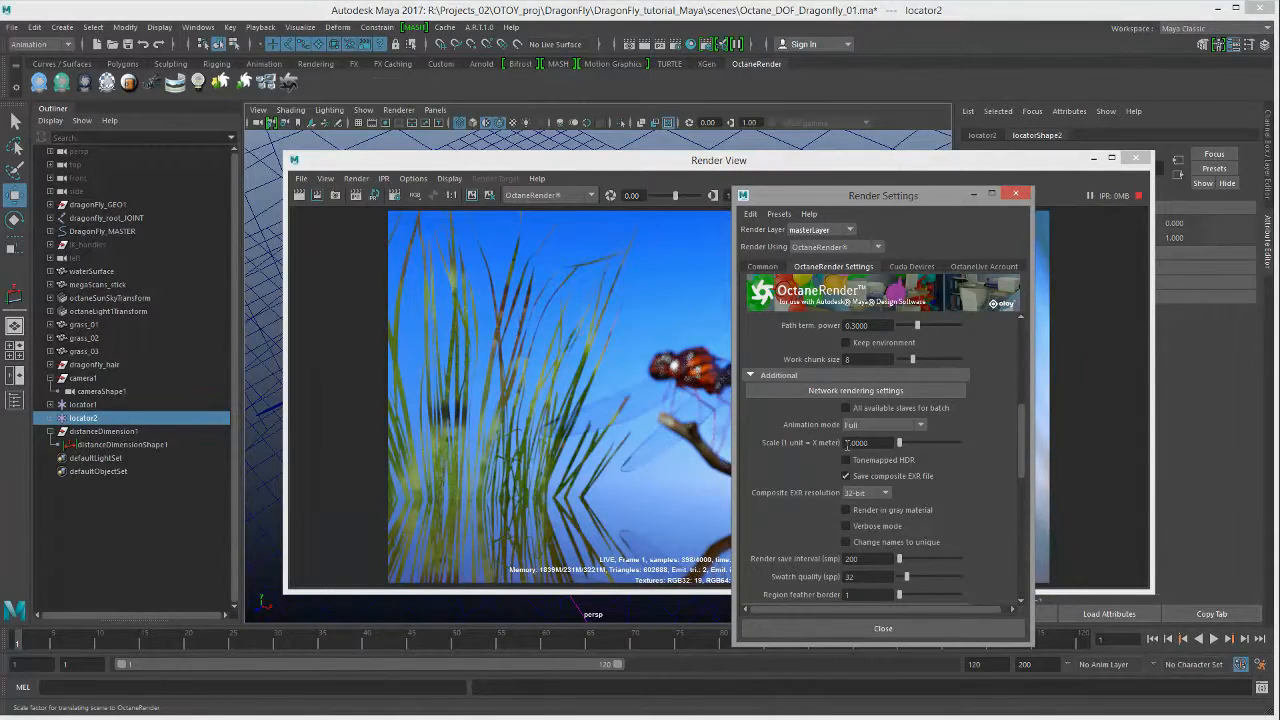
{"action": "left_click_drag", "start_coordinate": [872, 443], "coordinate": [757, 438]}
{"action": "type", "text": "0.1"}
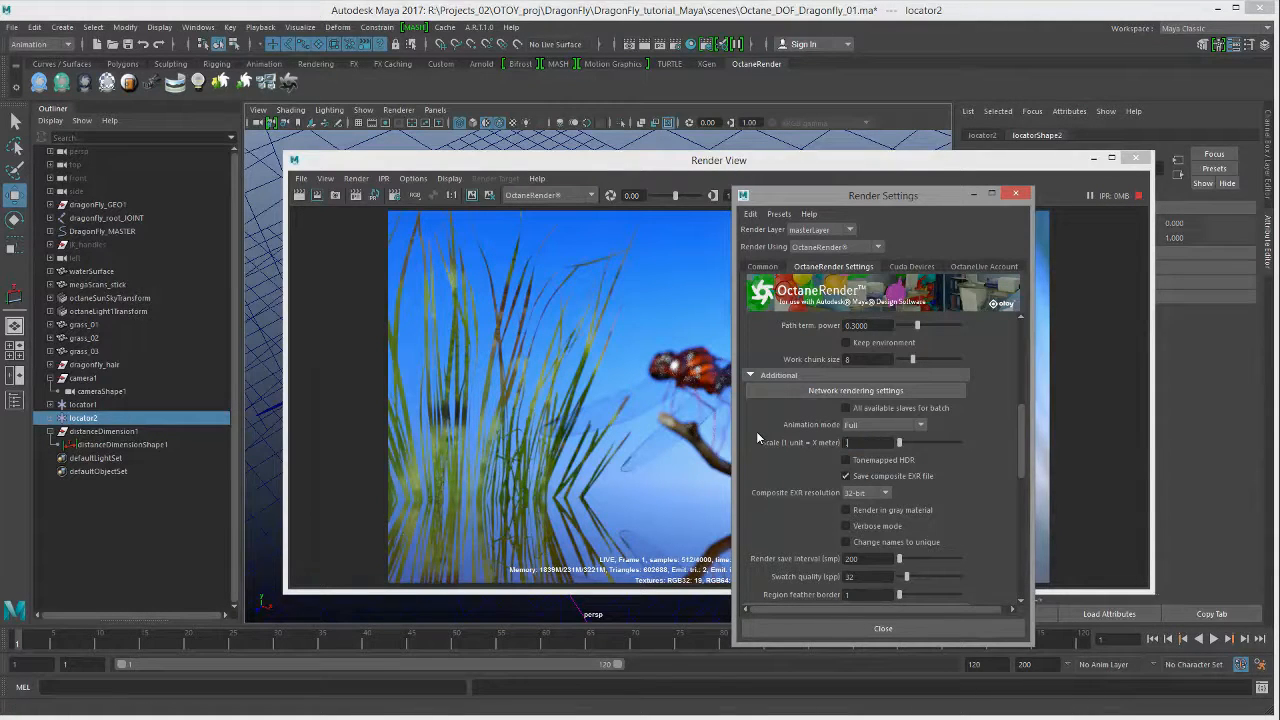
{"action": "key", "text": "Return"}
{"action": "left_click", "coordinate": [355, 195]}
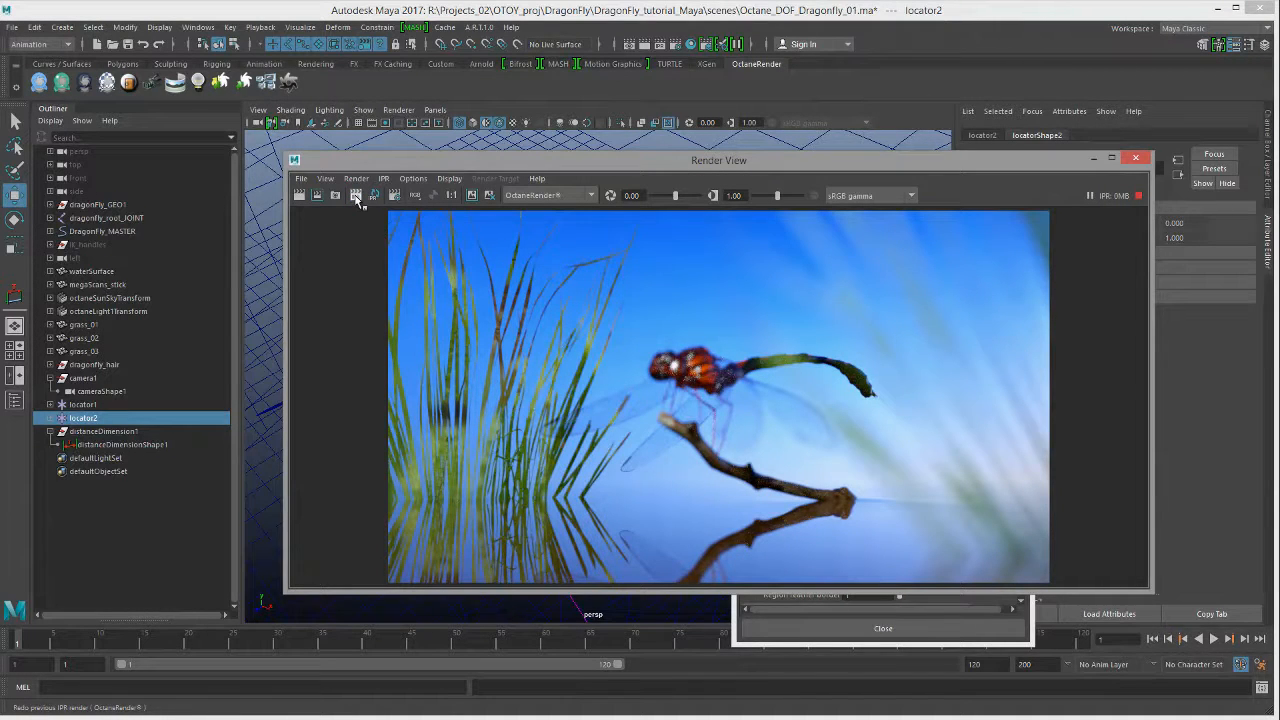
Step: Change the Octane Scale (1 unit = X meter) value to 100 and redo the IPR render
{"action": "left_click", "coordinate": [355, 196]}
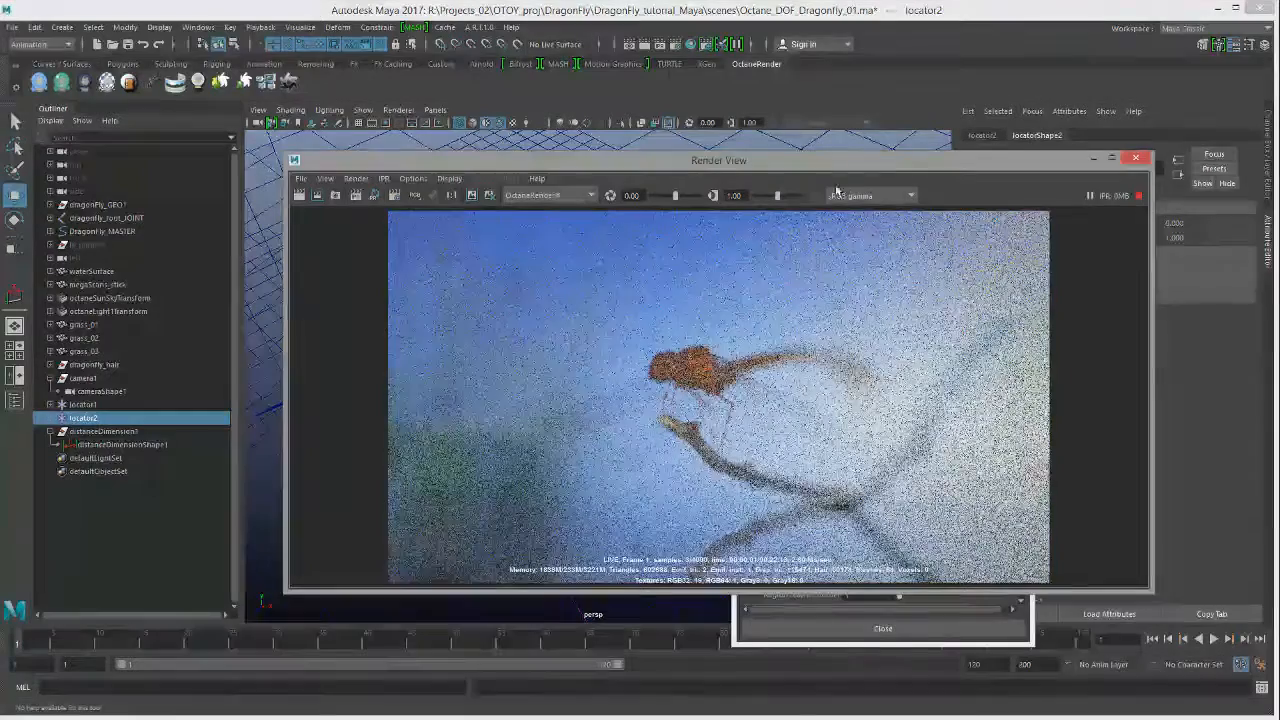
{"action": "left_click_drag", "start_coordinate": [866, 164], "coordinate": [577, 168]}
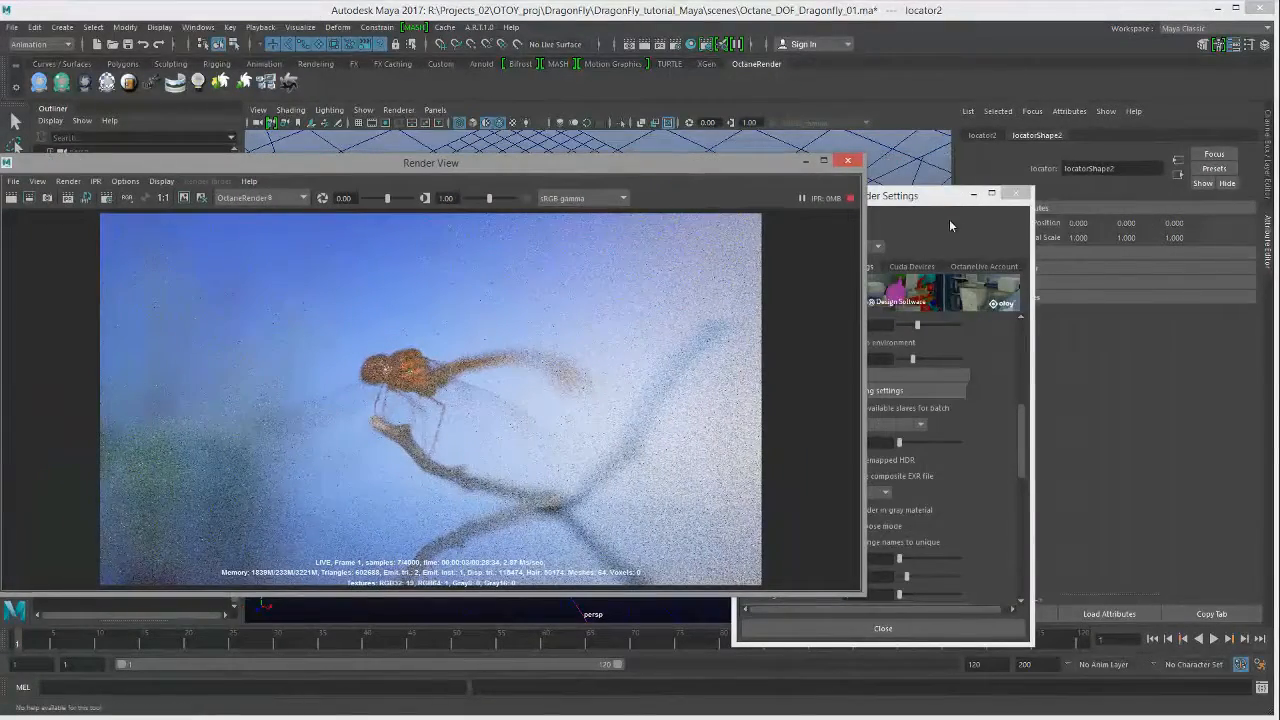
{"action": "left_click_drag", "start_coordinate": [930, 203], "coordinate": [1015, 188]}
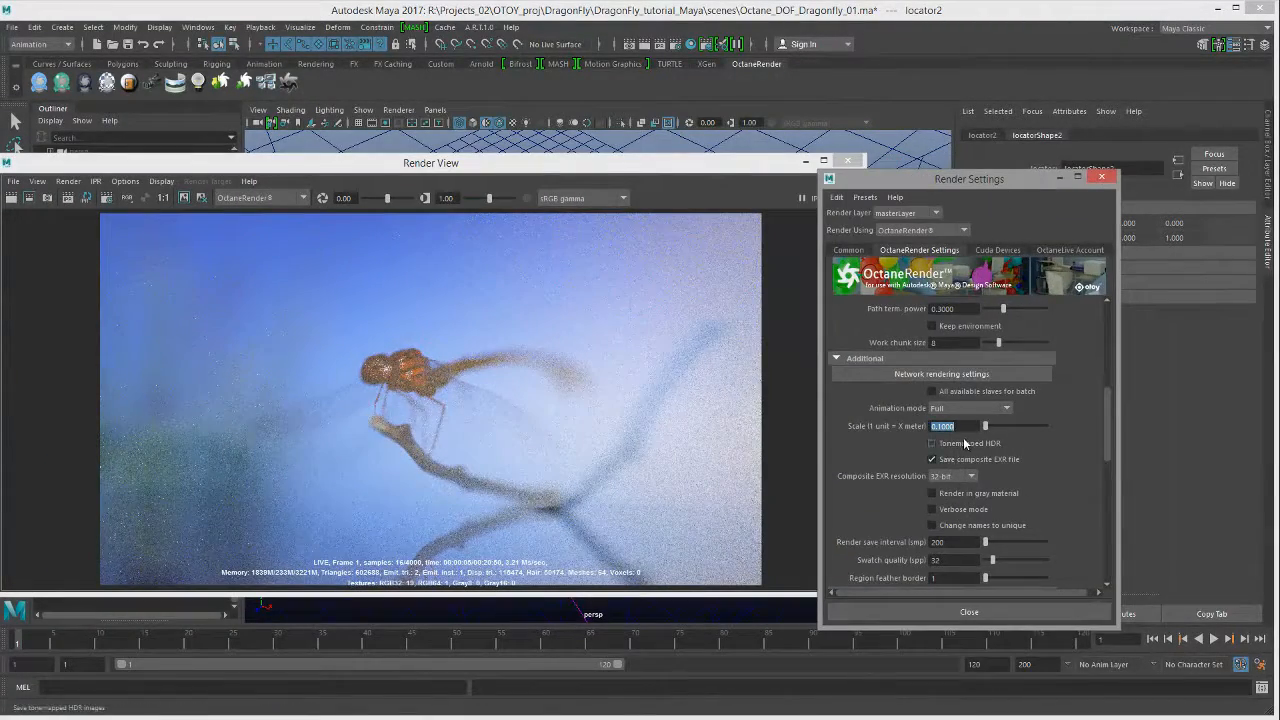
{"action": "left_click_drag", "start_coordinate": [970, 427], "coordinate": [826, 420]}
{"action": "type", "text": "100"}
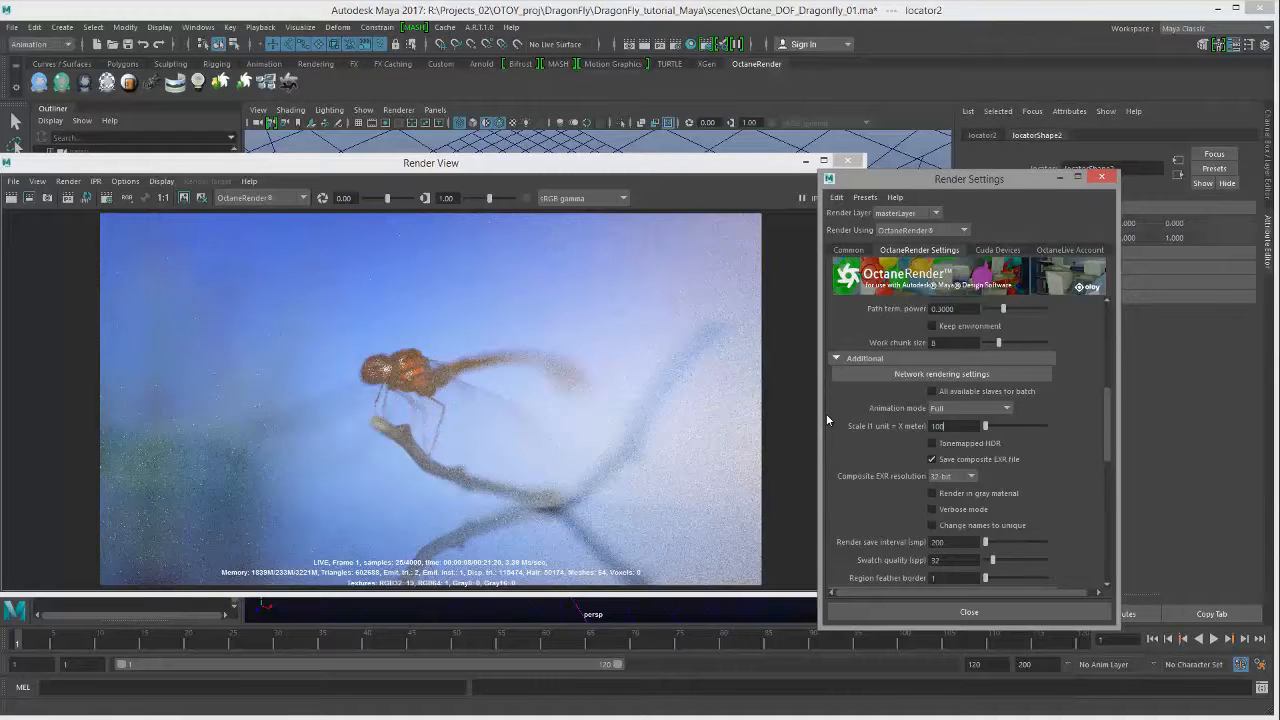
{"action": "key", "text": "Return"}
{"action": "left_click_drag", "start_coordinate": [350, 165], "coordinate": [412, 158]}
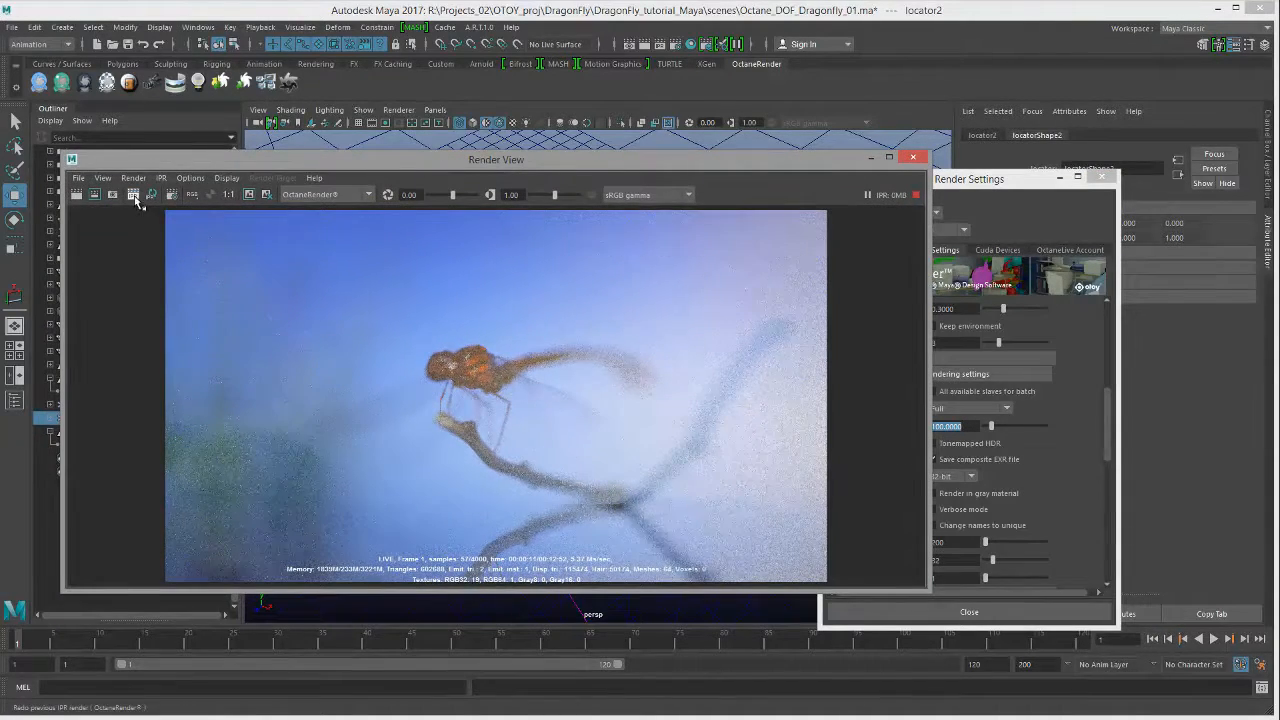
{"action": "left_click", "coordinate": [134, 195]}
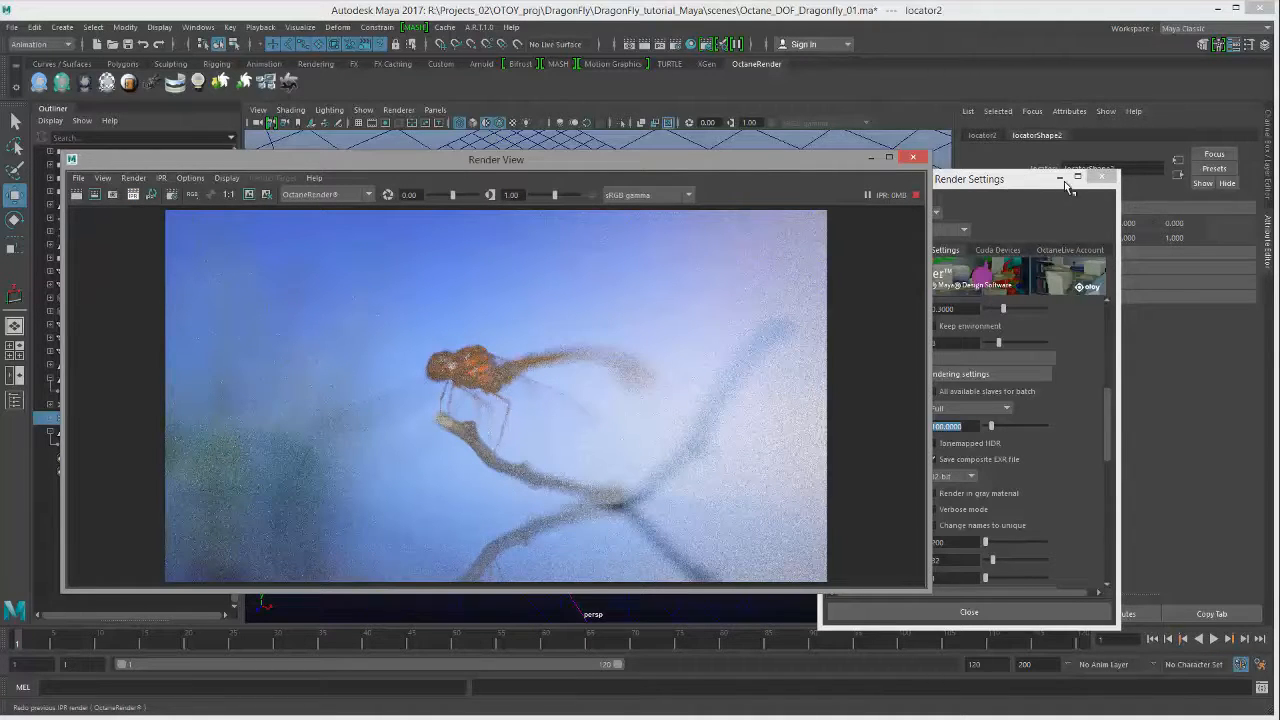
Step: Enlarge the Render View to inspect the finished 4000-sample render with the sharp dragonfly
{"action": "left_click", "coordinate": [992, 400]}
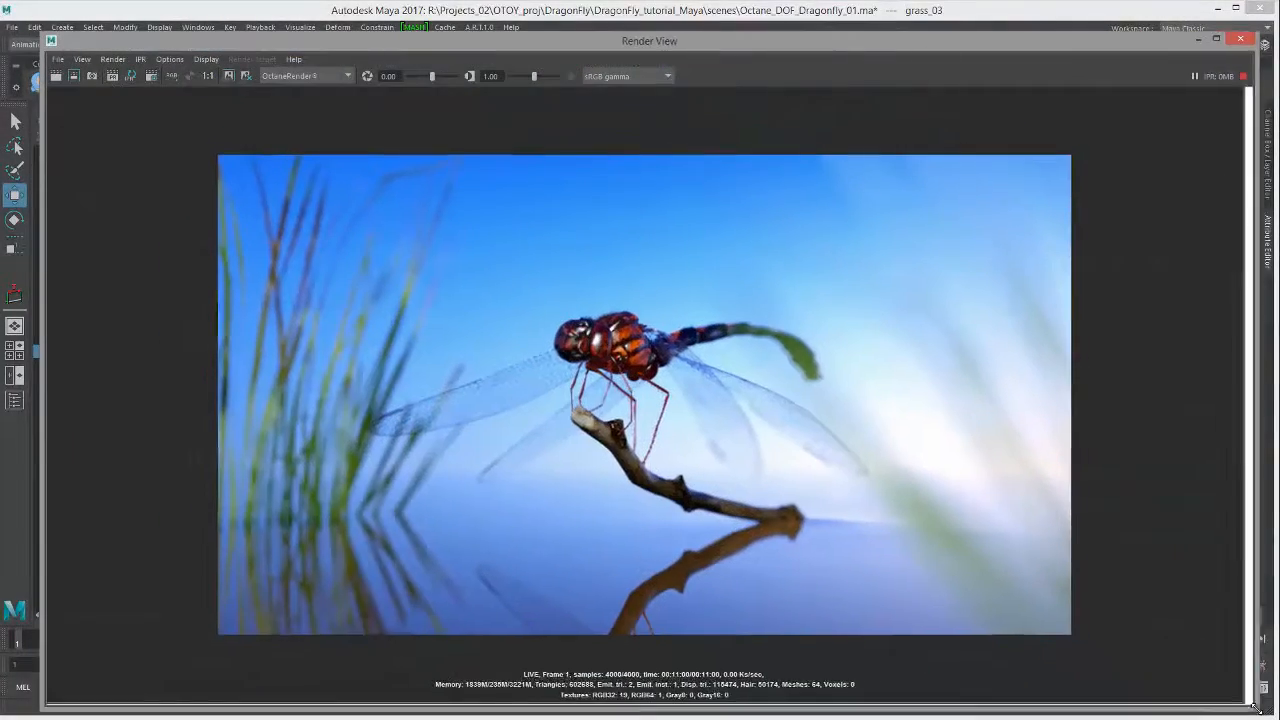
{"action": "left_click_drag", "start_coordinate": [1256, 708], "coordinate": [1265, 711]}
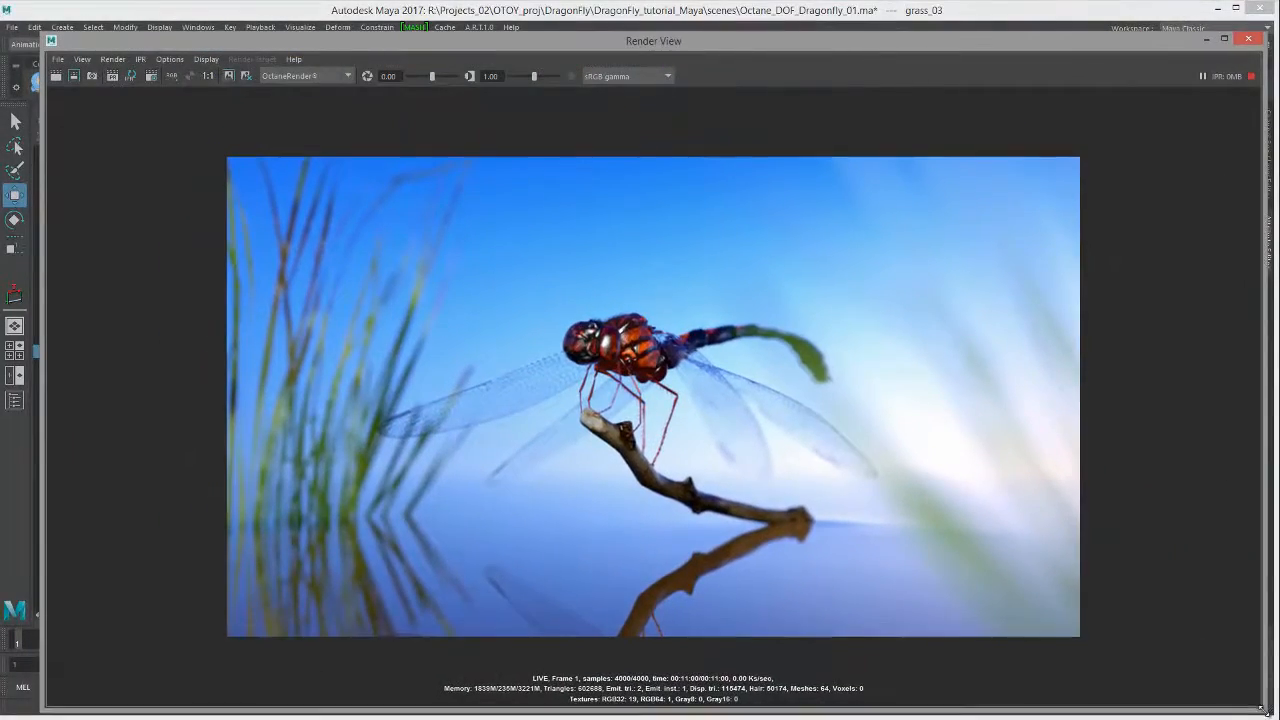